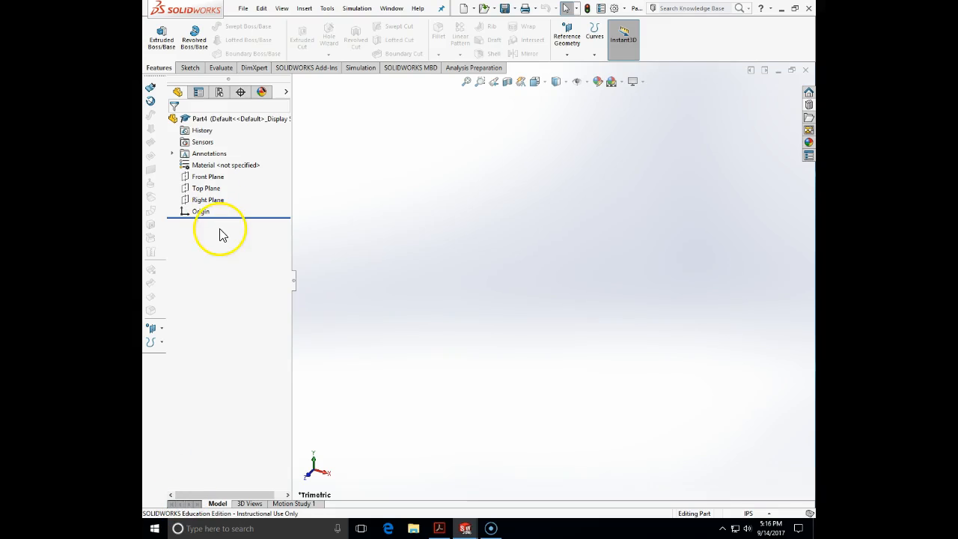
Sketch a corner rectangle on the Top Plane, starting at the origin, about 1.99 in wide and 1.85 in high
left_click(190, 67)
left_click(156, 34)
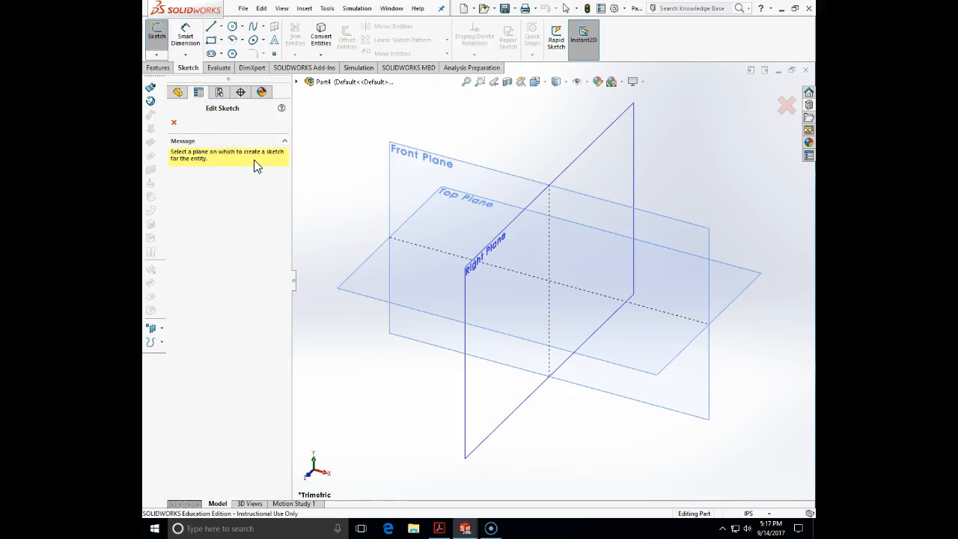
left_click(370, 253)
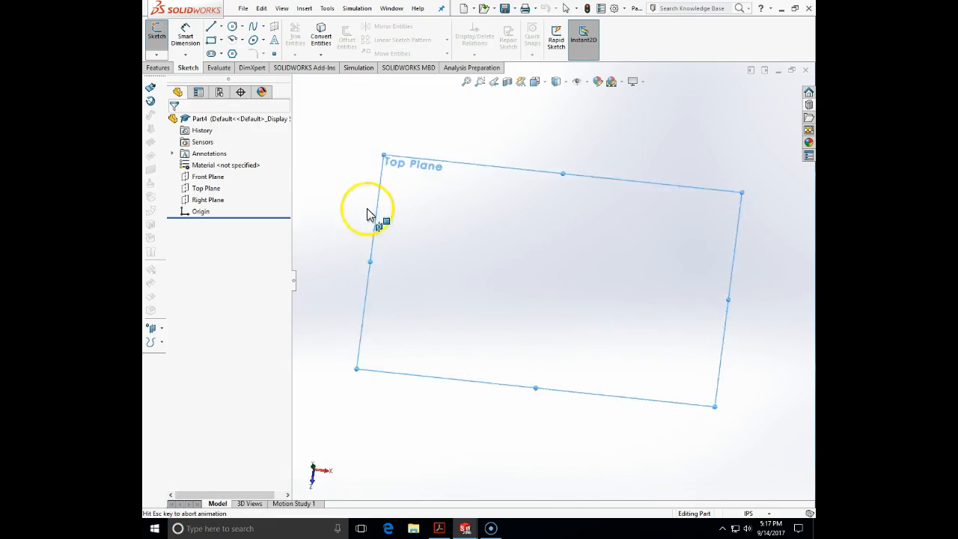
left_click(211, 39)
left_click(552, 281)
left_click(645, 195)
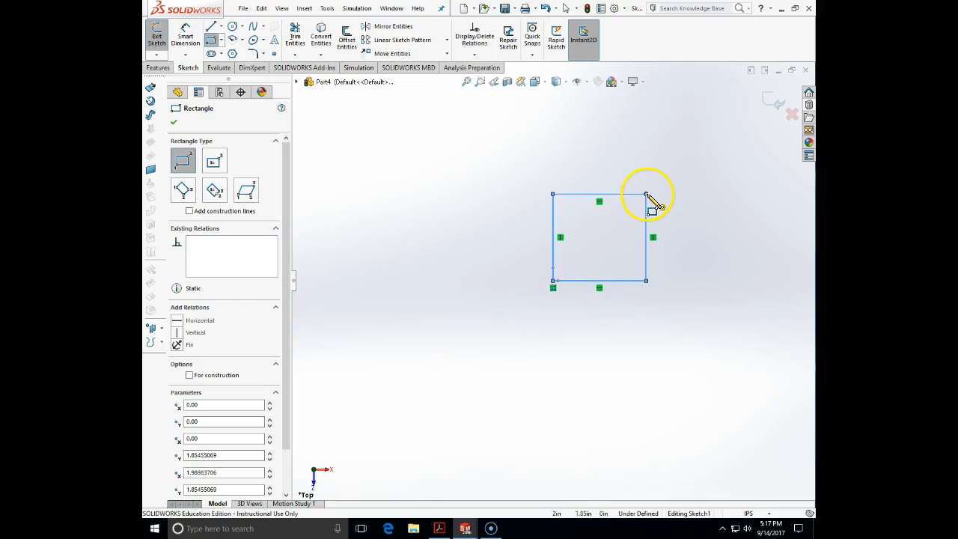
key("Escape")
Switch the document units to MMGS (millimeter, gram, second) and reopen the rectangle sketch for editing
left_click(752, 512)
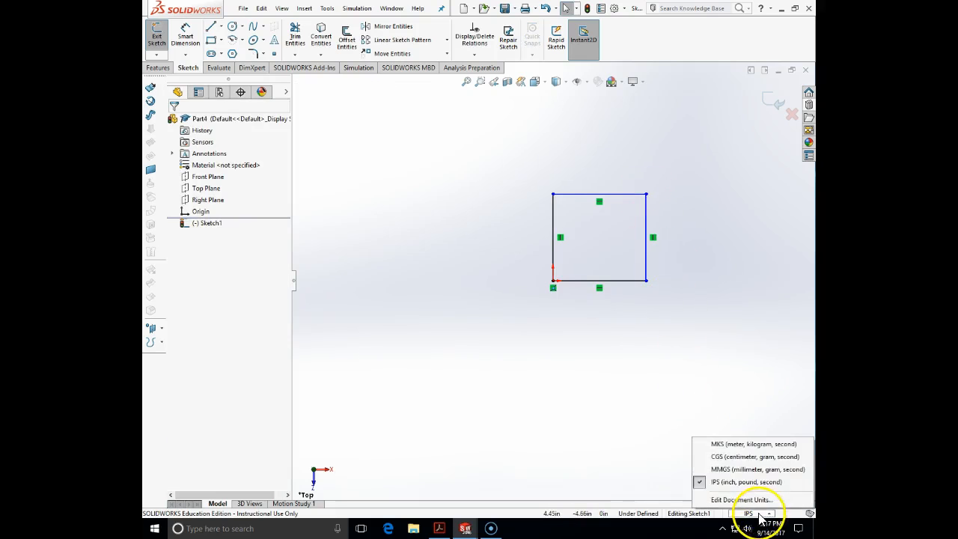
left_click(723, 470)
right_click(194, 223)
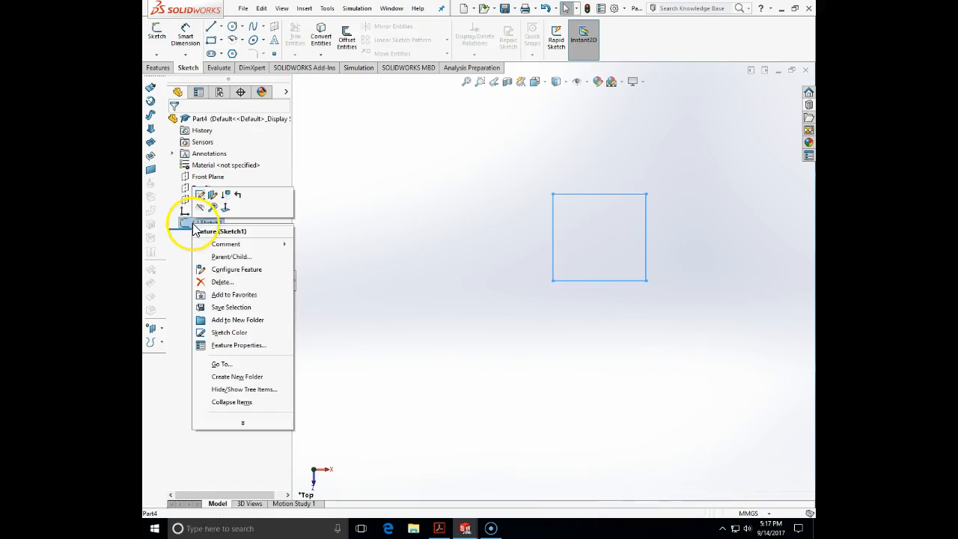
left_click(200, 194)
Dimension the rectangle's width between its two vertical sides as 60 mm, placing the dimension below it
left_click(191, 39)
left_click(555, 217)
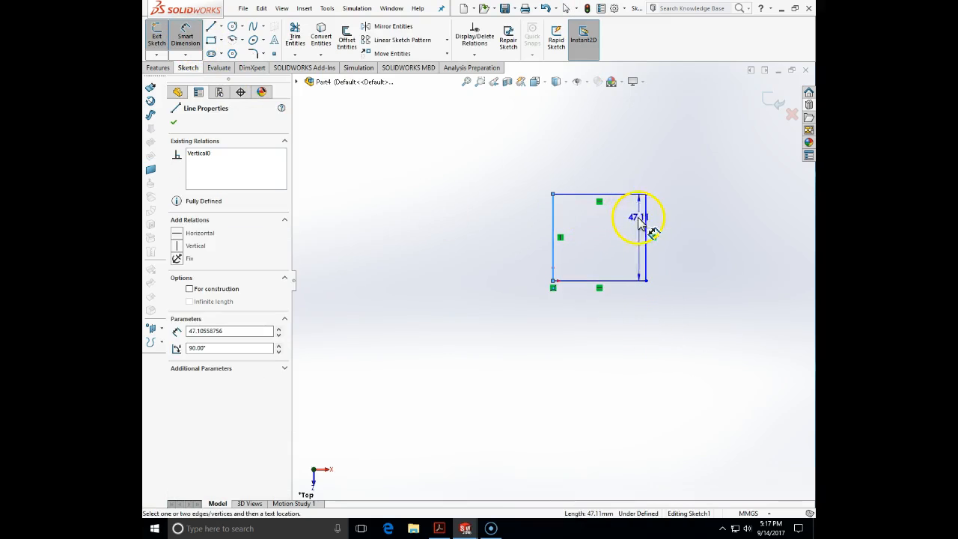
left_click(646, 221)
left_click(612, 329)
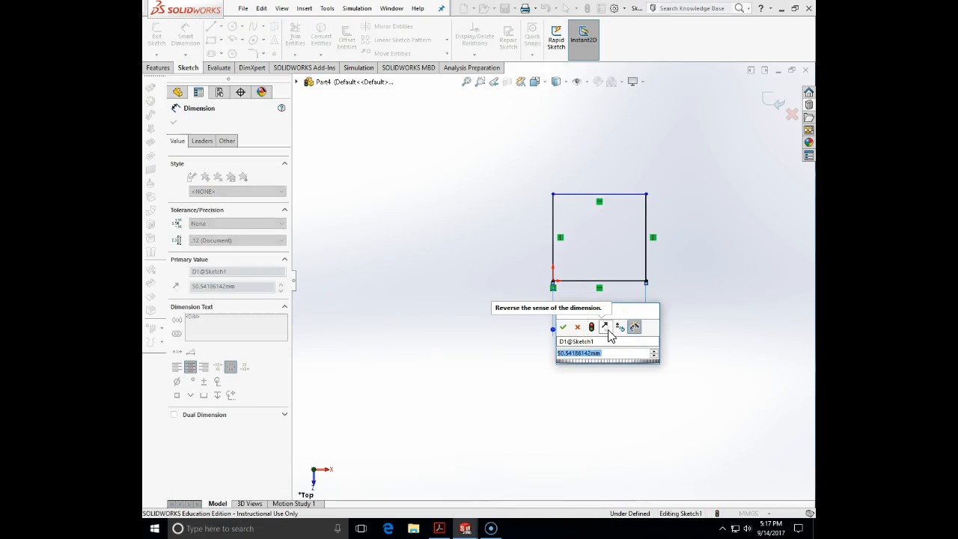
type("60")
key("Return")
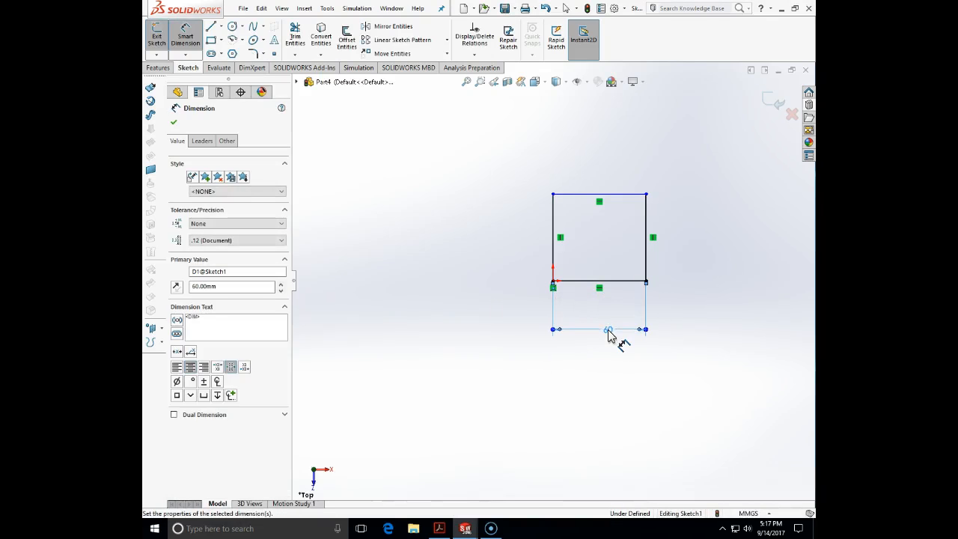
Dimension the rectangle's height between its two horizontal sides as 40 mm
left_click(635, 195)
left_click(626, 281)
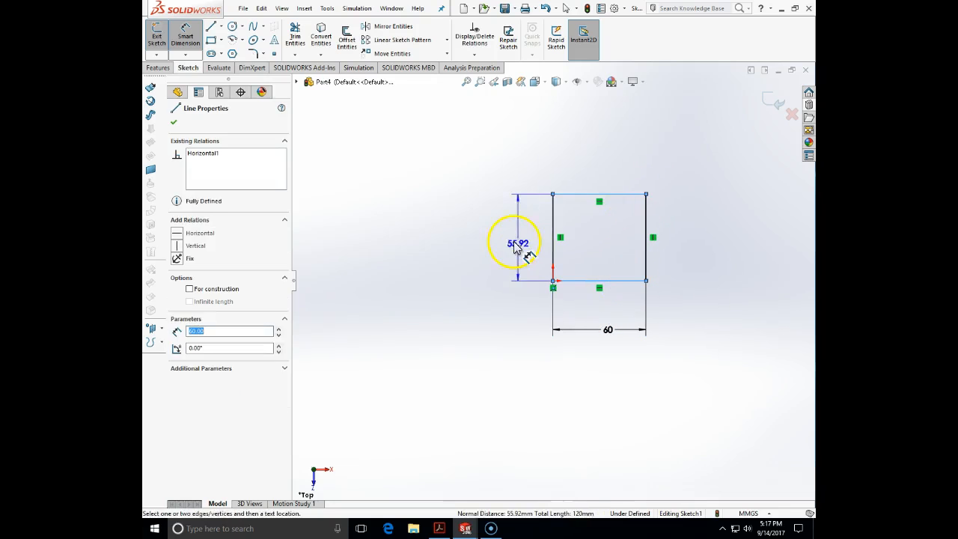
left_click(513, 247)
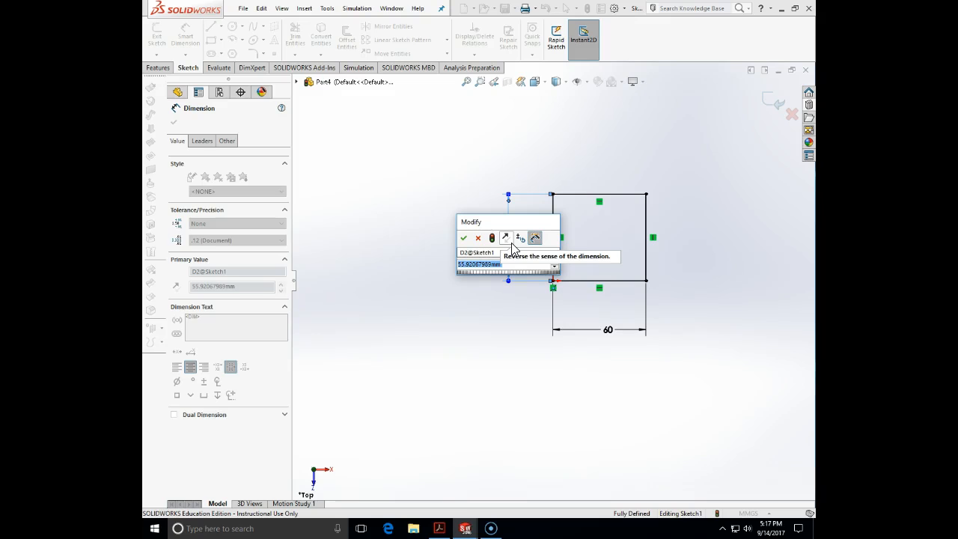
type("40")
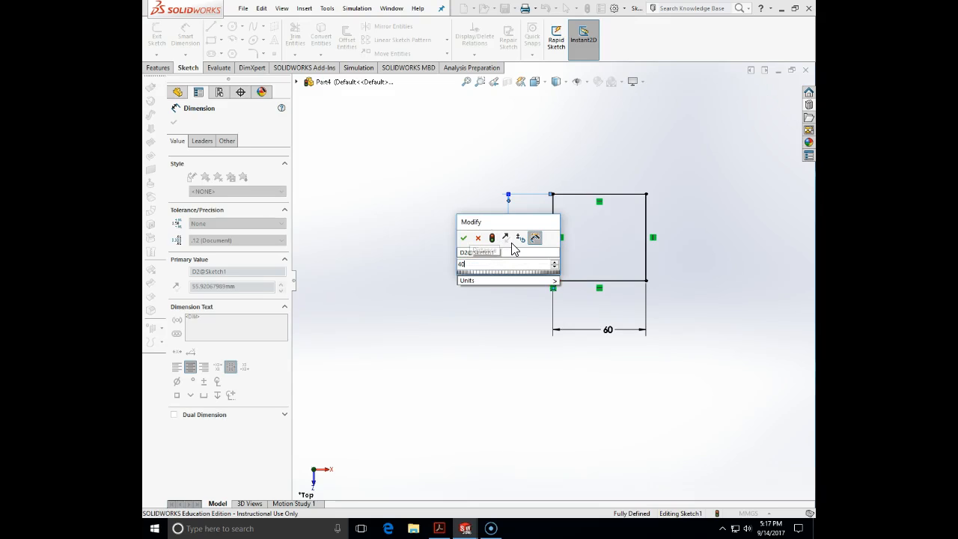
key("Return")
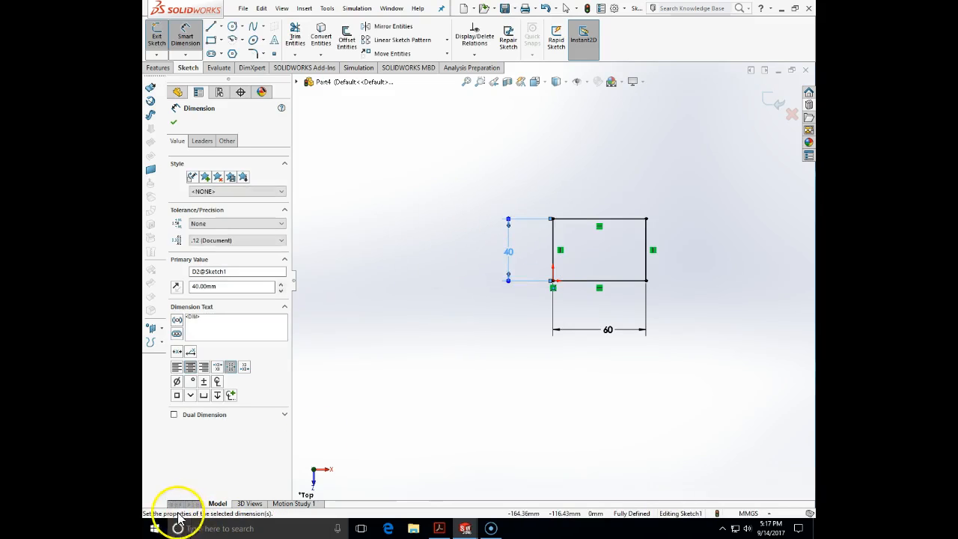
key("Escape")
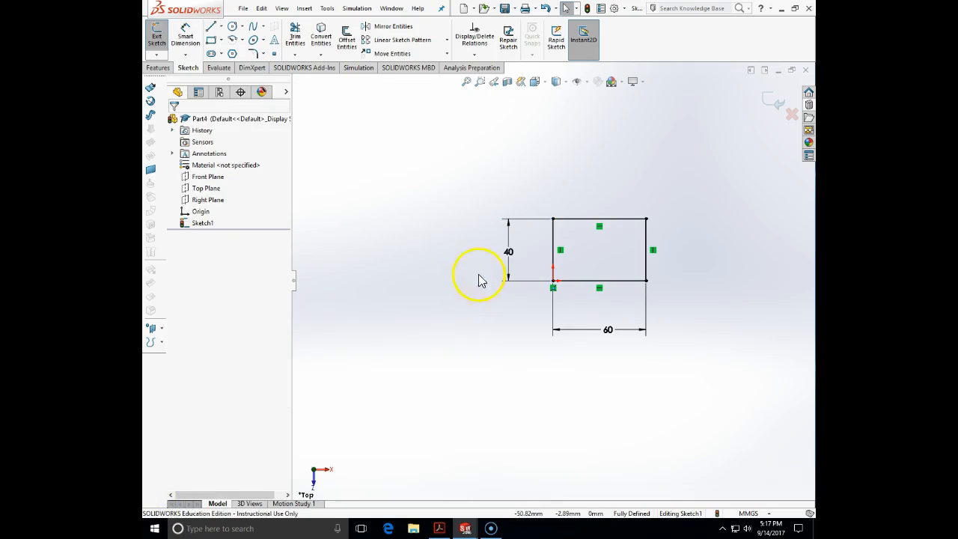
Sketch a second rectangle about 31 mm by 27 mm inside the first, with one side lying on its right edge
left_click(211, 40)
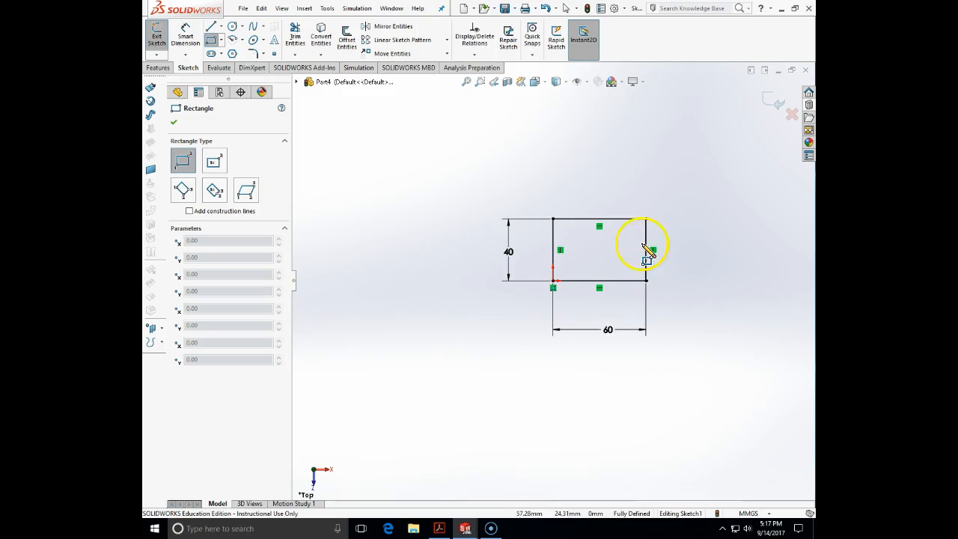
left_click(645, 236)
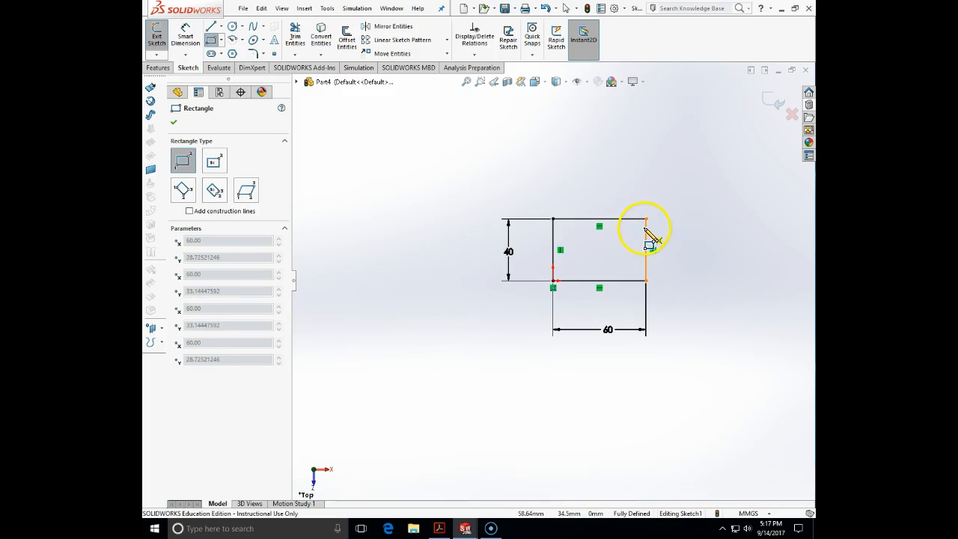
left_click(599, 268)
key("Escape")
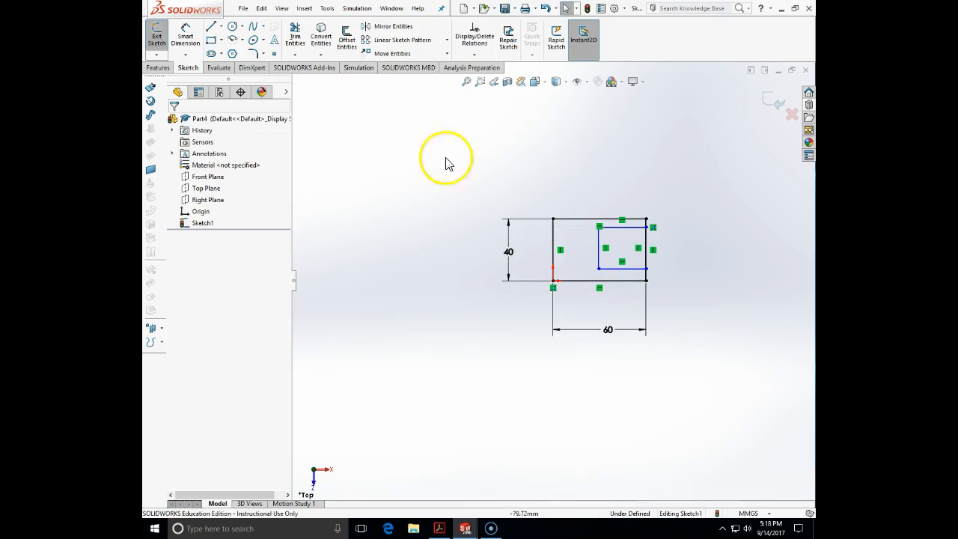
Dimension the inner rectangle's width as 20 mm, measured to the outer rectangle's right edge
left_click(199, 41)
left_click(647, 253)
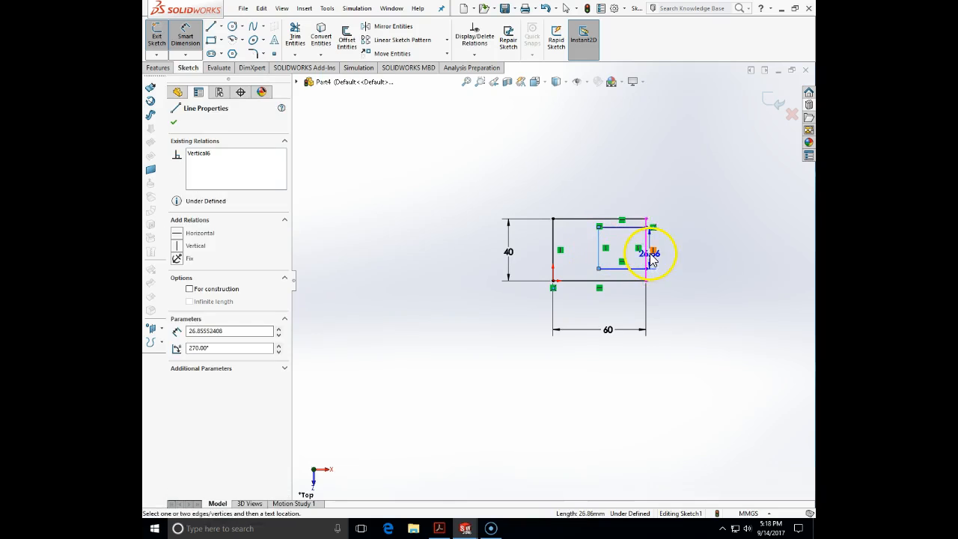
left_click(645, 182)
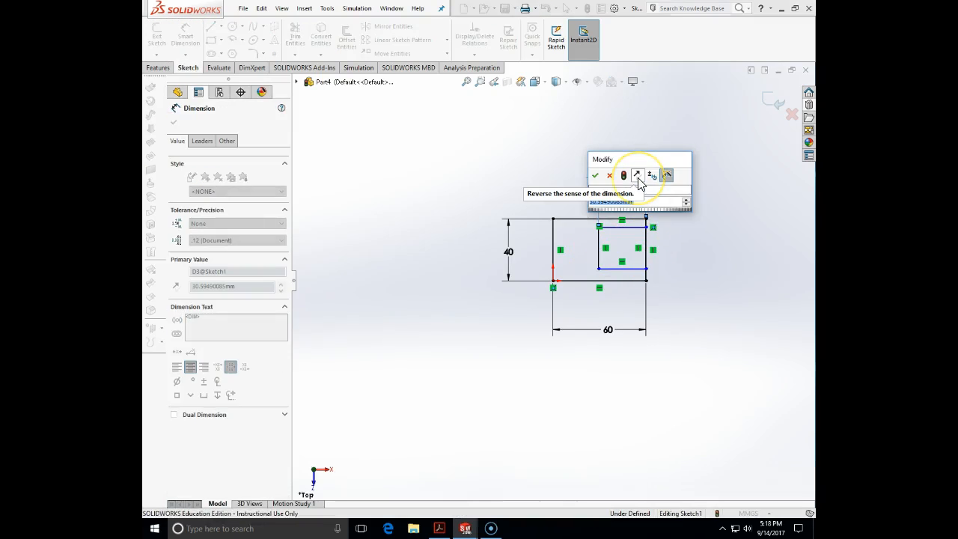
type("20")
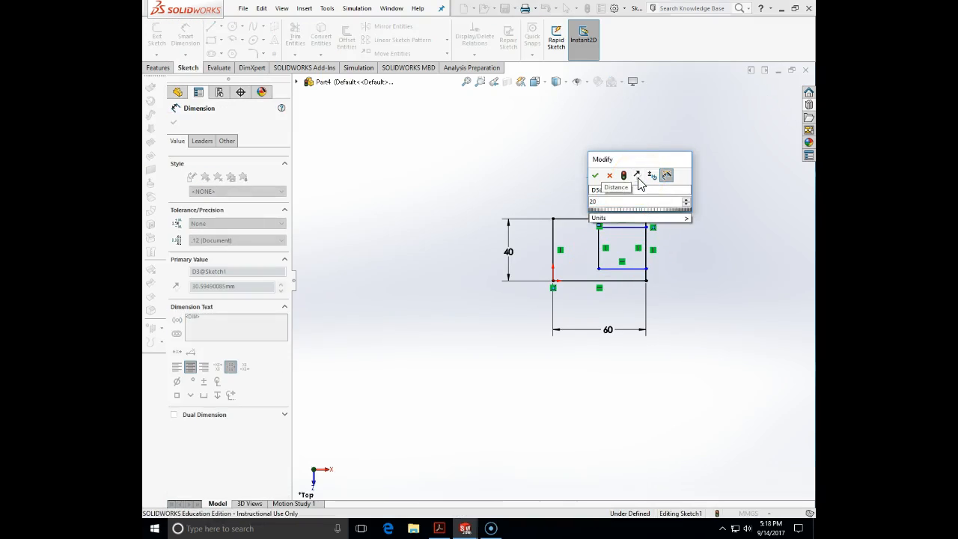
key("Return")
key("Escape")
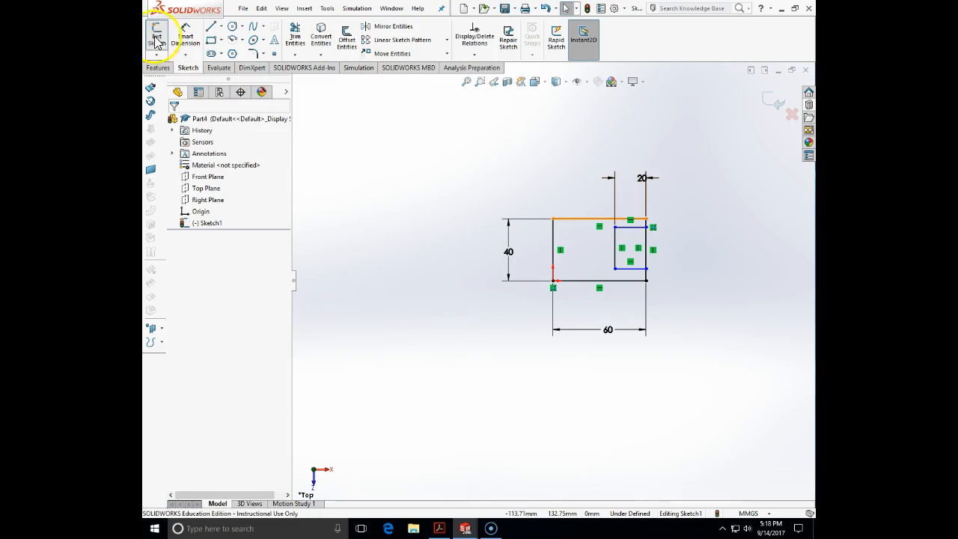
Dimension the gap between the lower edges of the inner and outer rectangles as 10 mm
left_click(185, 38)
left_click(636, 281)
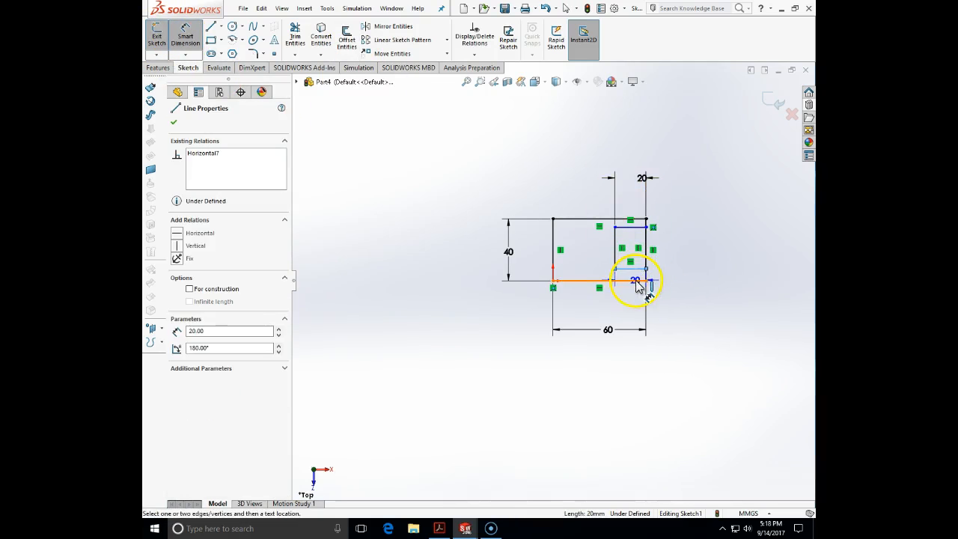
left_click(704, 285)
type("10")
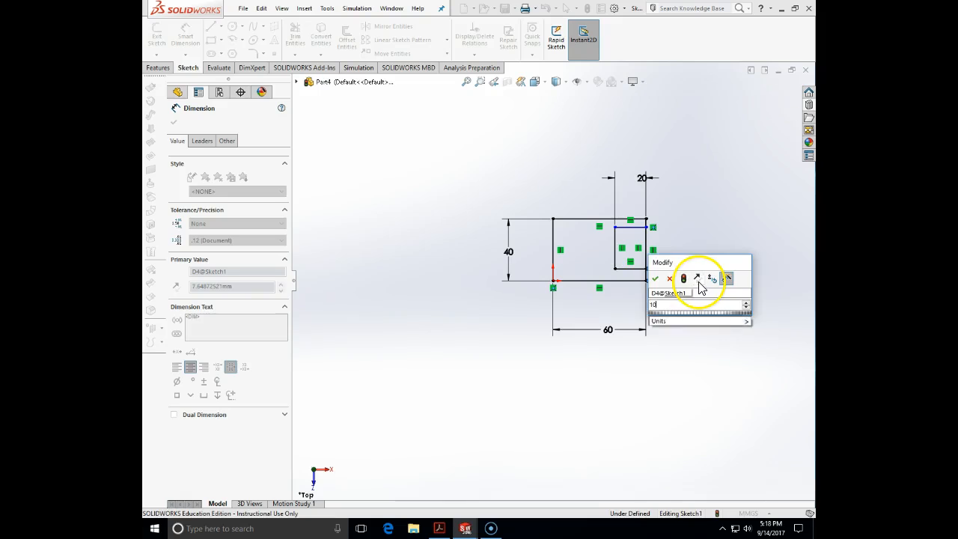
key("Return")
Dimension the gap between the upper edges of the inner and outer rectangles as 10 mm
left_click(637, 217)
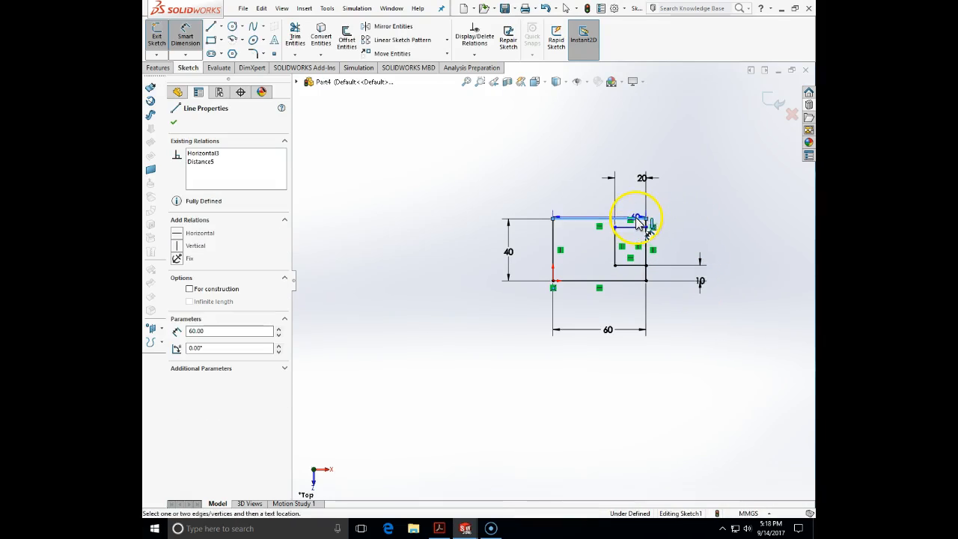
left_click(641, 224)
left_click(693, 224)
type("10")
key("Return")
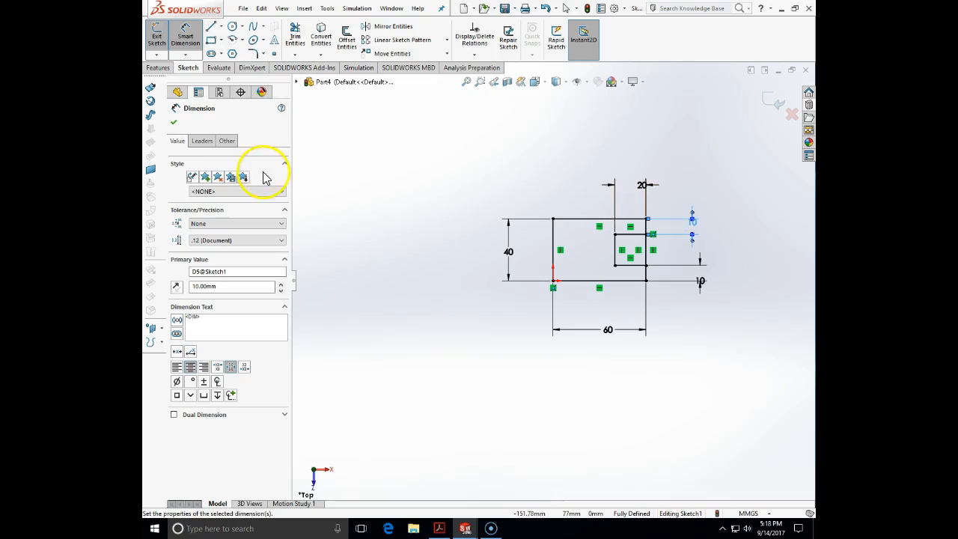
left_click(174, 122)
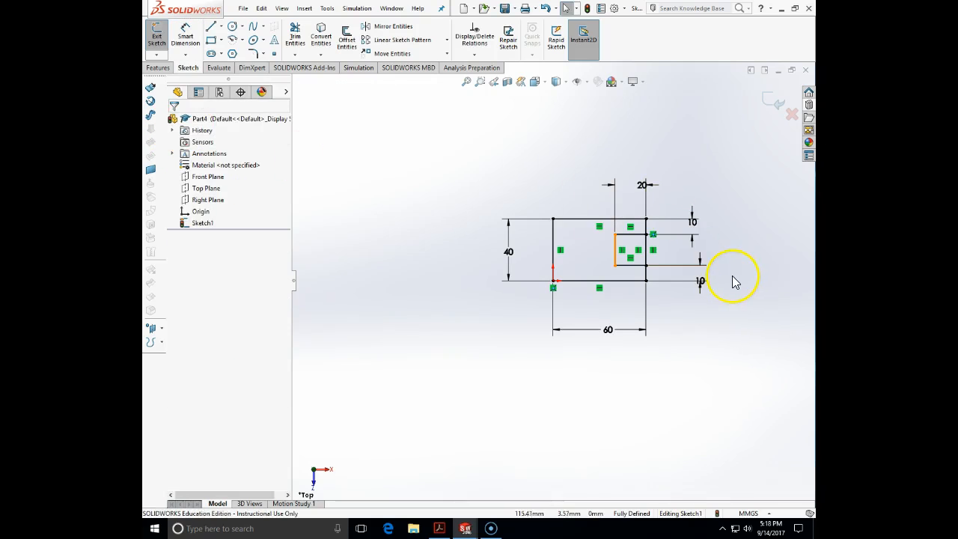
Exit the sketch and extrude the outer rectangle's contour as a boss with a blind depth of 15 mm
mouse_move(723, 277)
middle_mouse_down()
mouse_move(723, 216)
mouse_move(716, 242)
middle_mouse_up()
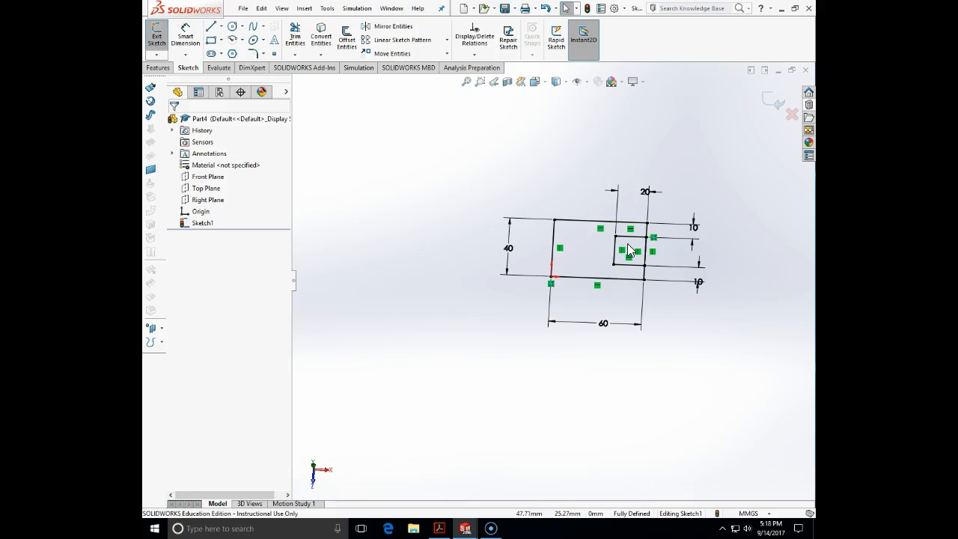
left_click(773, 101)
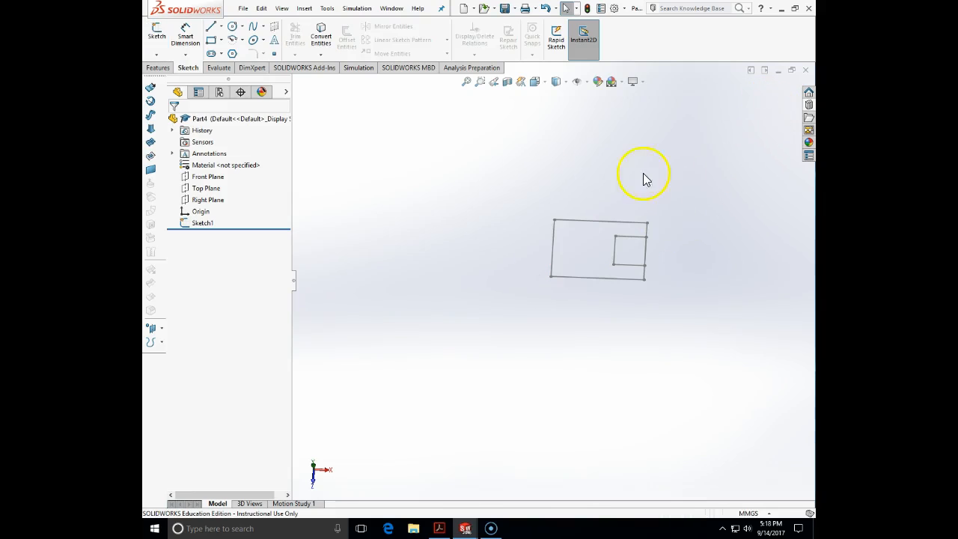
left_click(161, 68)
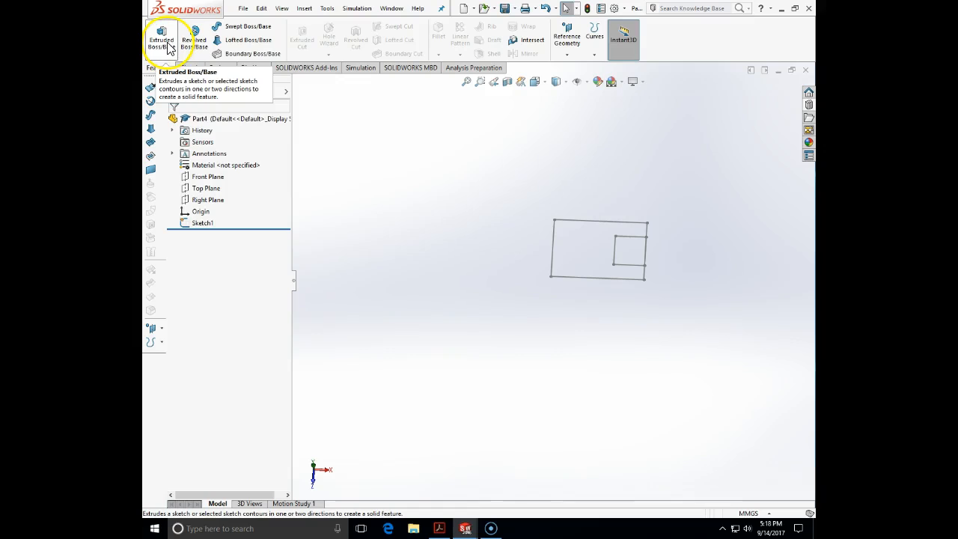
left_click(169, 47)
left_click(567, 221)
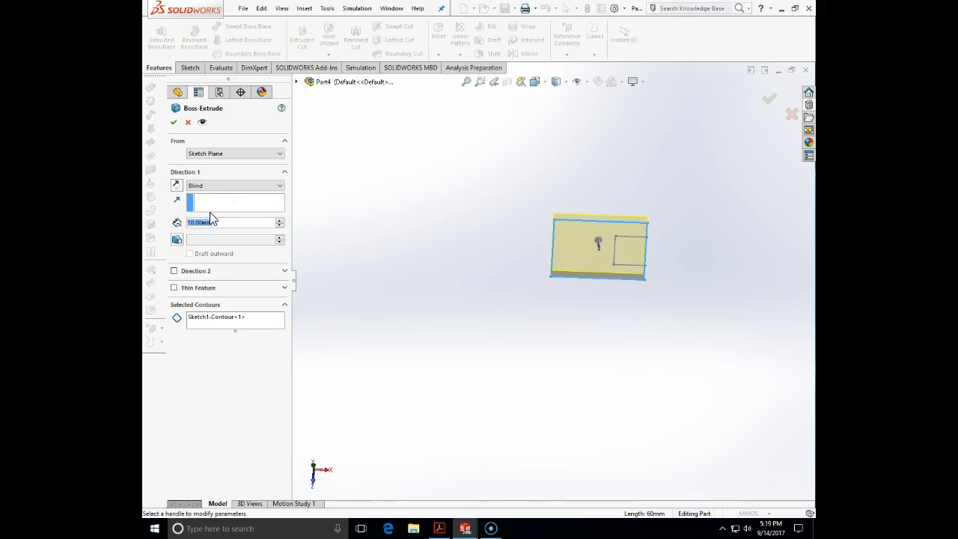
type("15")
key("Return")
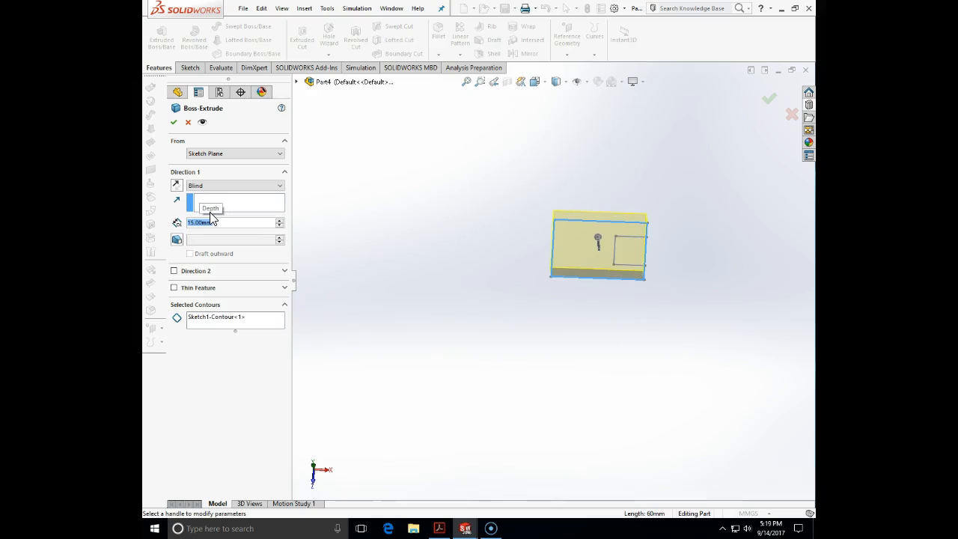
left_click(173, 122)
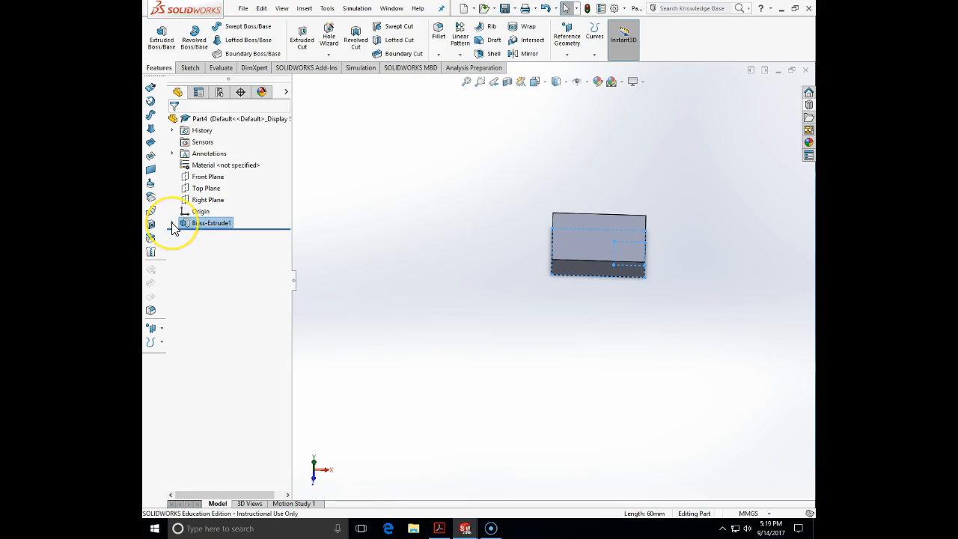
Show the sketch absorbed in the extruded block, keeping it available for reuse, and collapse the feature in the tree
left_click(172, 223)
left_click(213, 236)
right_click(214, 237)
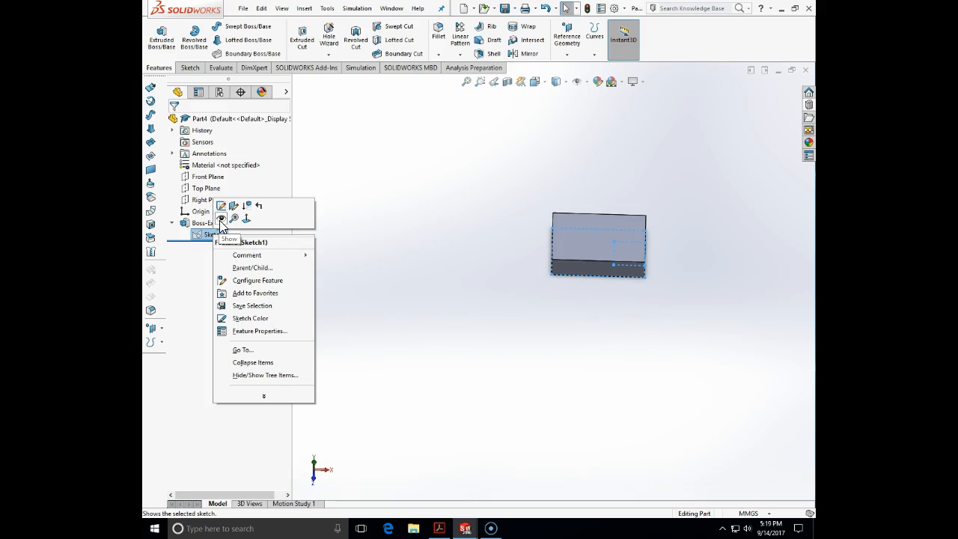
left_click(222, 219)
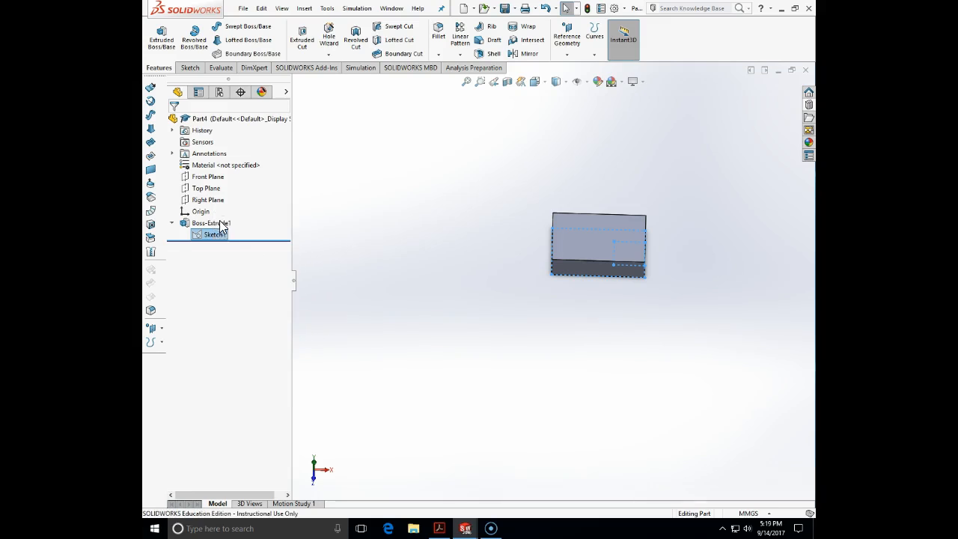
left_click(342, 242)
left_click(244, 229)
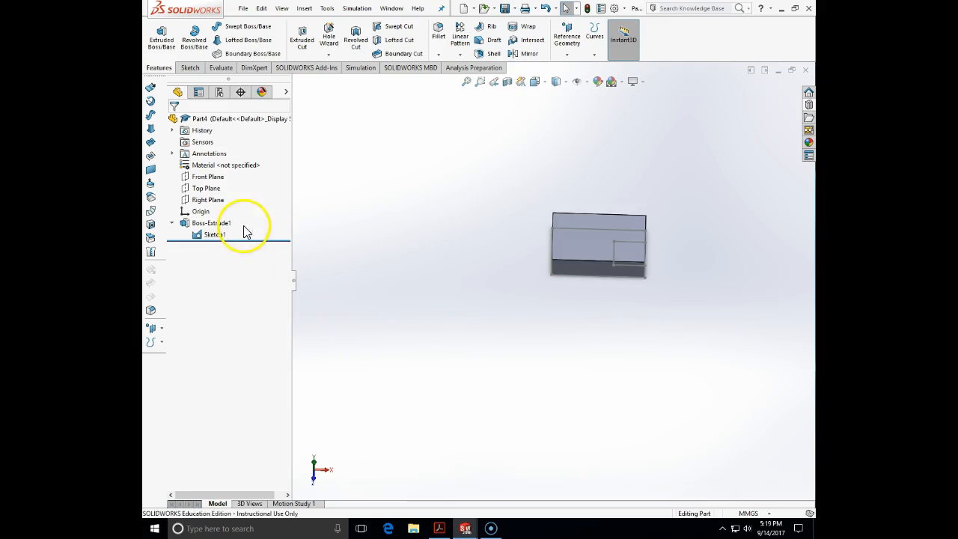
left_click(173, 224)
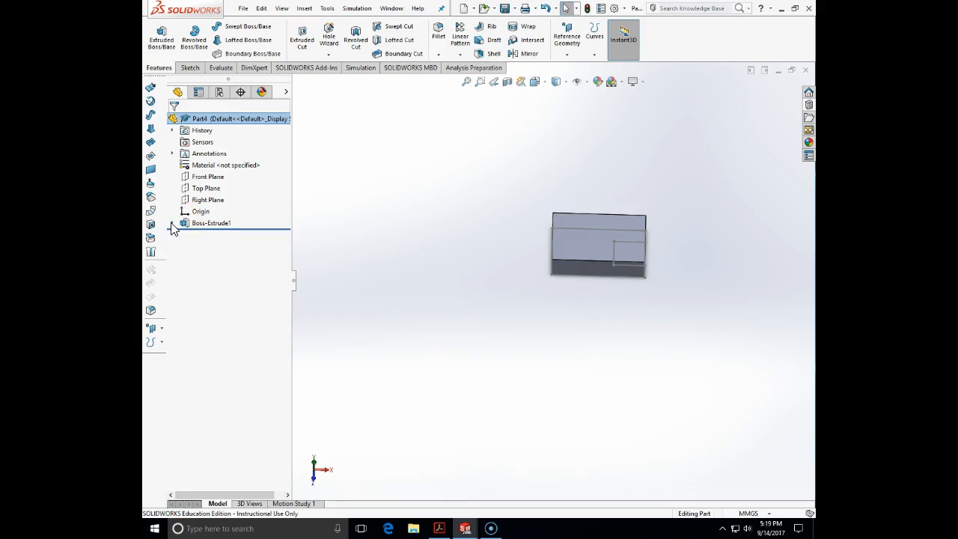
Check the visibility option of the sketch absorbed in the block's extrusion in the feature tree
left_click(172, 224)
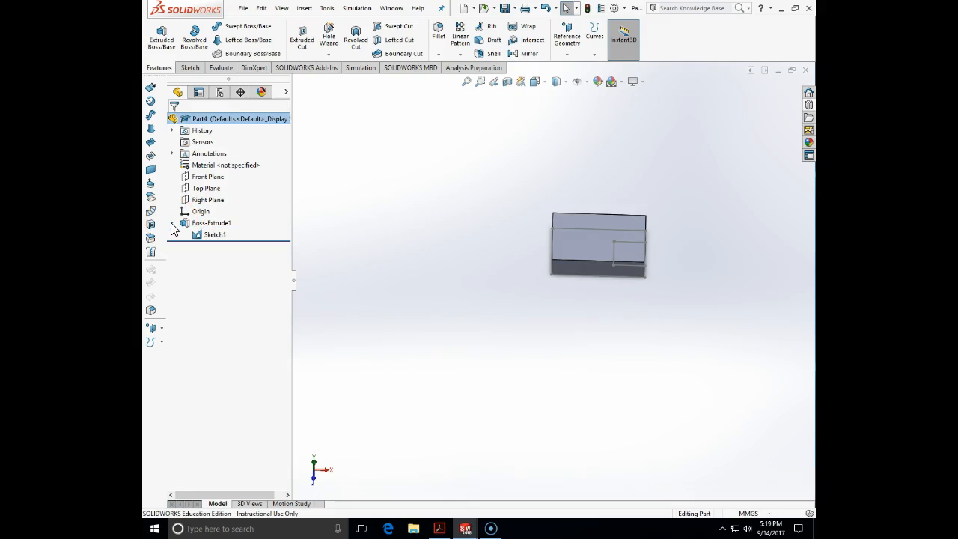
right_click(219, 237)
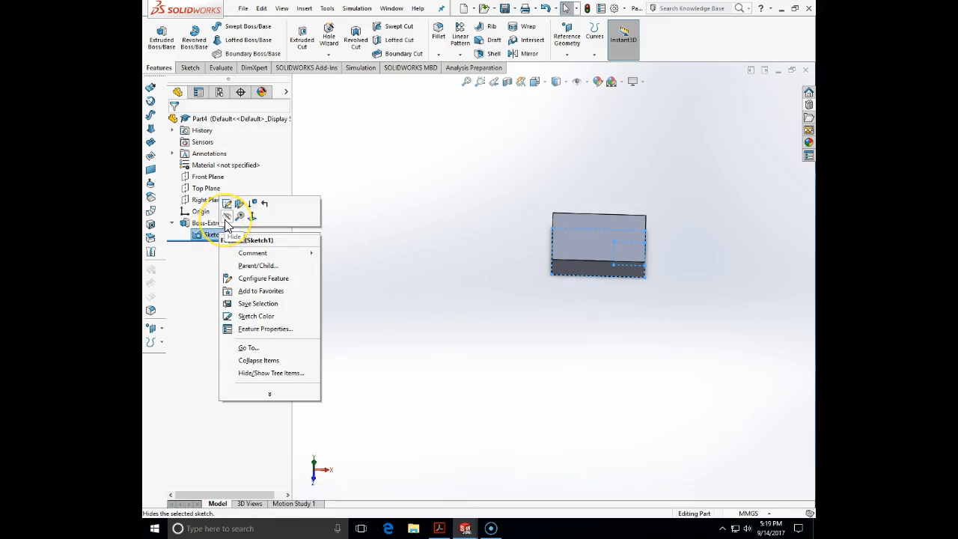
left_click(448, 263)
middle_click_drag(449, 263, 492, 281)
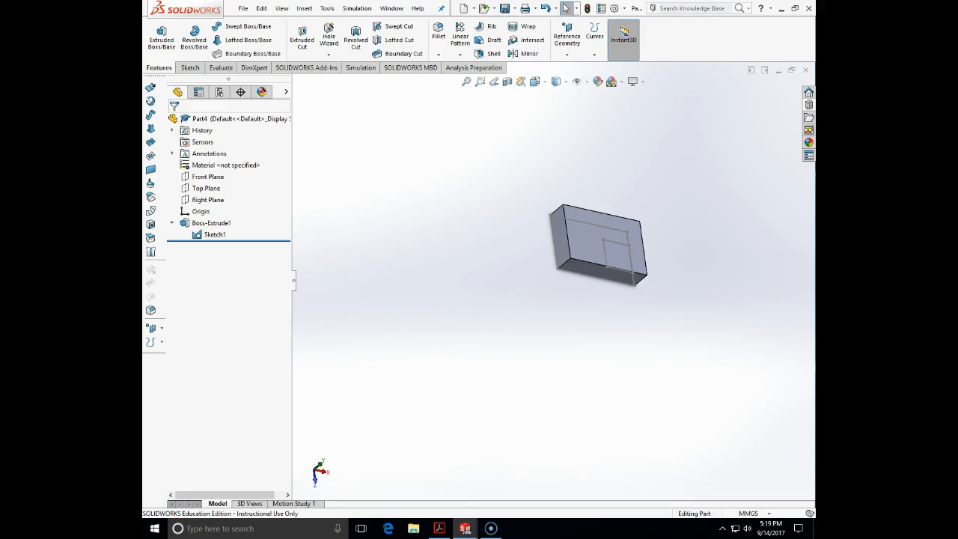
Extrude the inner rectangle's contour of the shared sketch as a merged boss with a blind depth of 30 mm
left_click(163, 43)
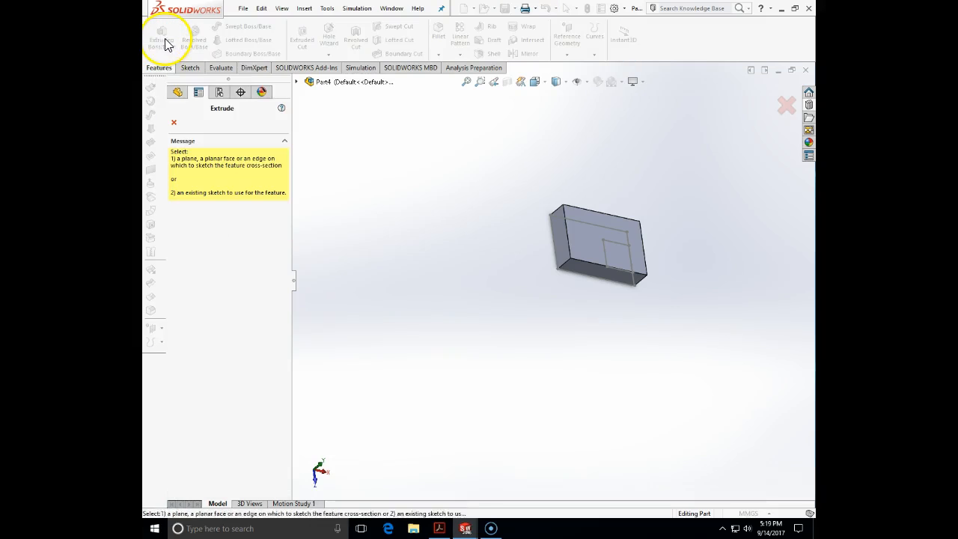
left_click(617, 247)
middle_click_drag(693, 274, 636, 250)
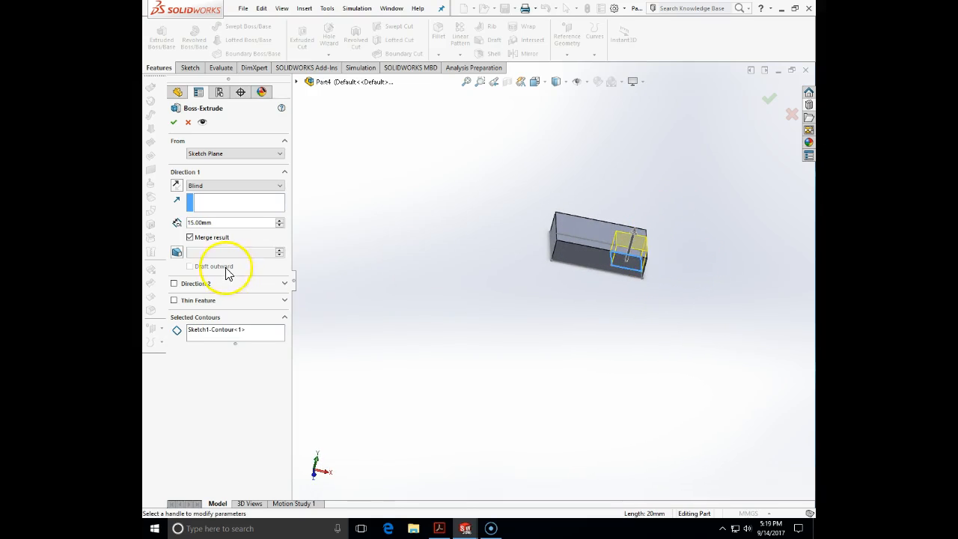
double_click(225, 222)
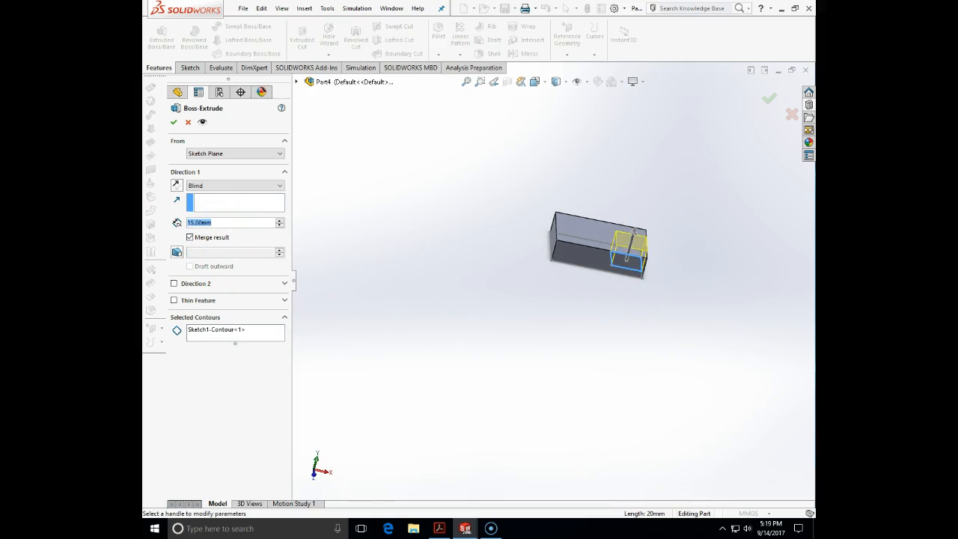
type("3")
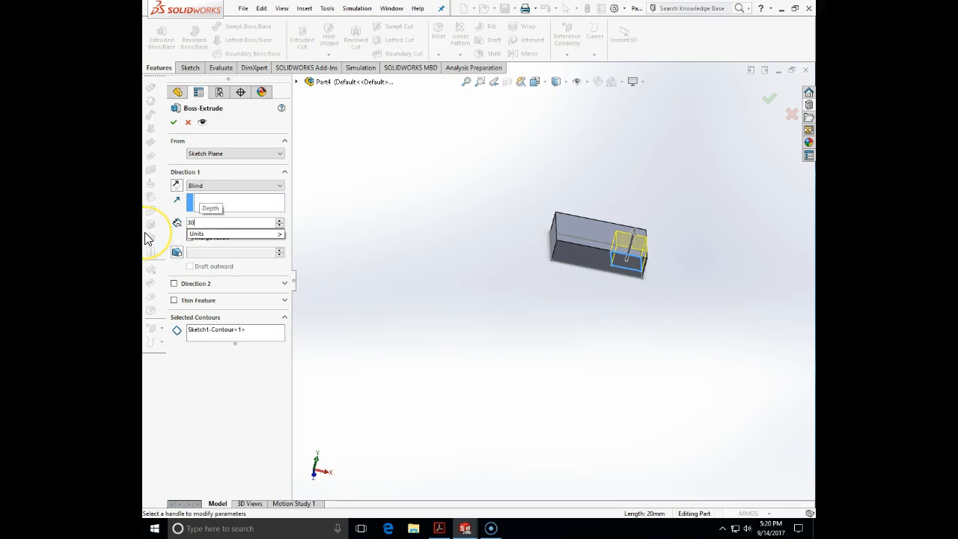
type("0")
key("Return")
left_click(173, 122)
Open the Hole Wizard to specify a hole in the base block
middle_click_drag(530, 187, 550, 291)
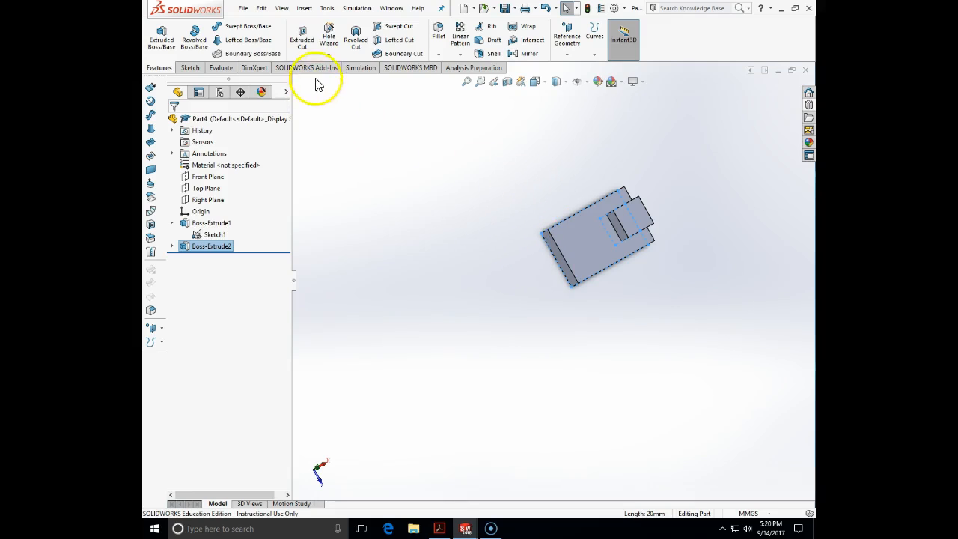
left_click(329, 54)
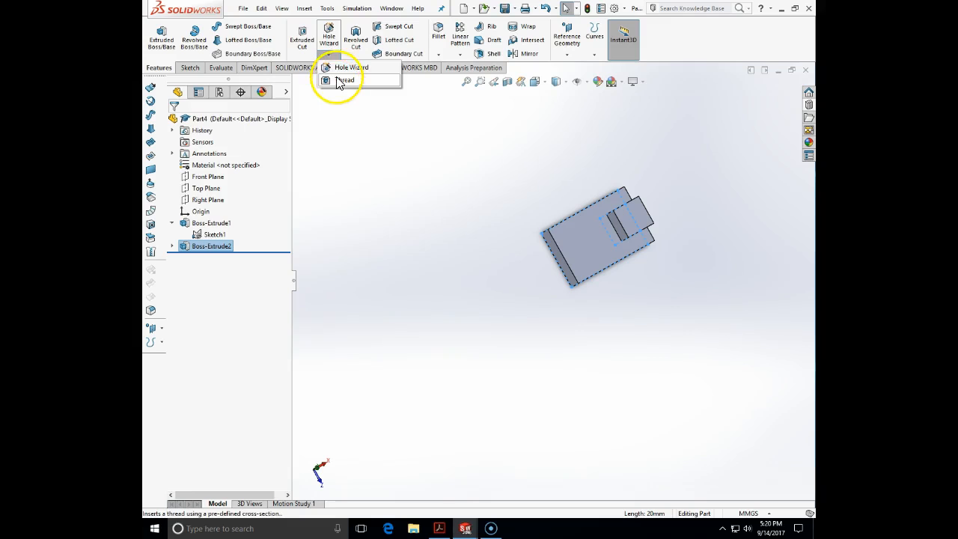
left_click(339, 69)
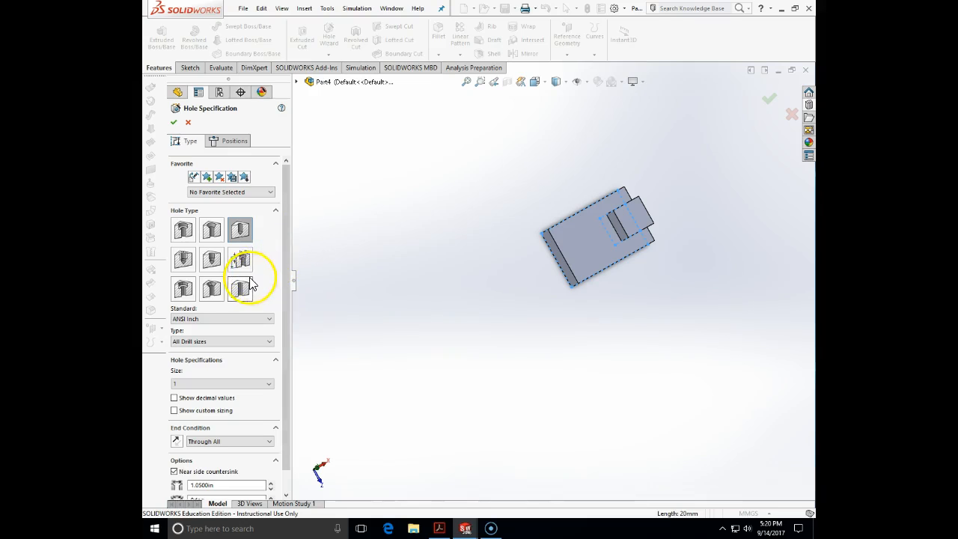
Try the ANSI Metric and DIN standards for the hole and look through their dowel hole sizes
left_click(244, 320)
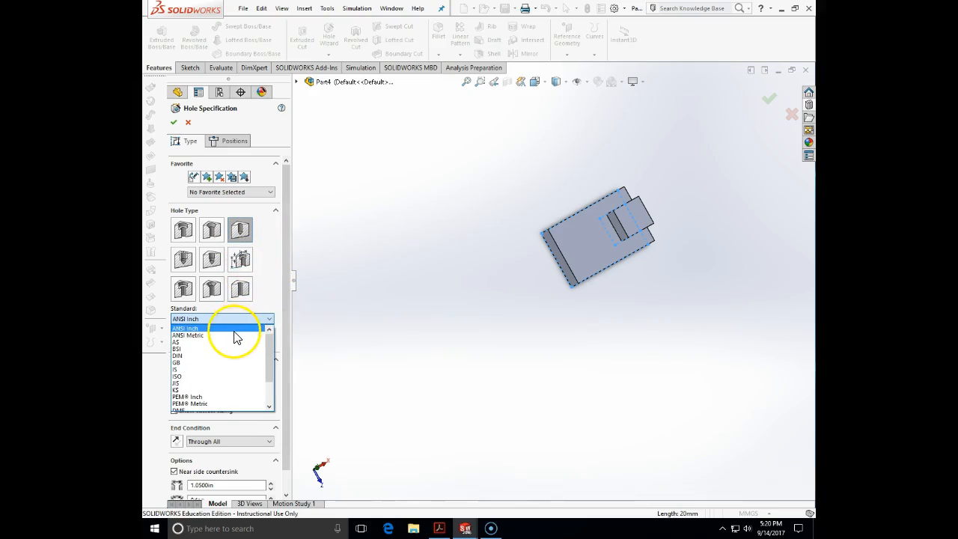
left_click(236, 334)
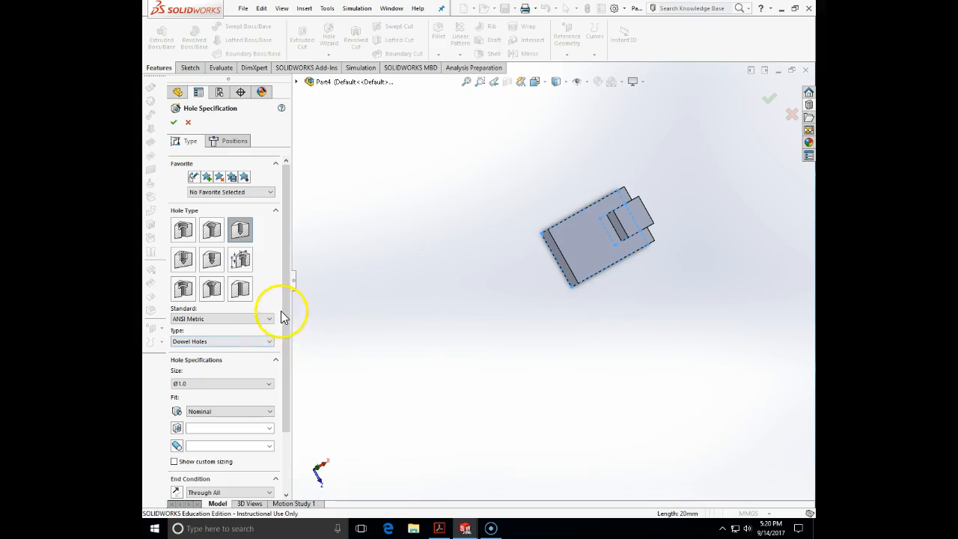
left_click(268, 384)
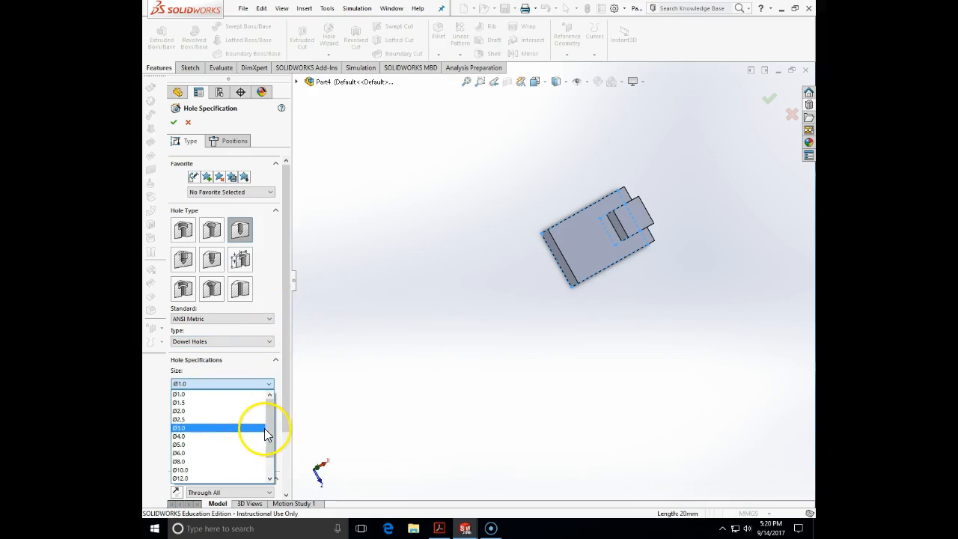
left_click_drag(268, 420, 263, 395)
left_click(267, 321)
left_click(268, 322)
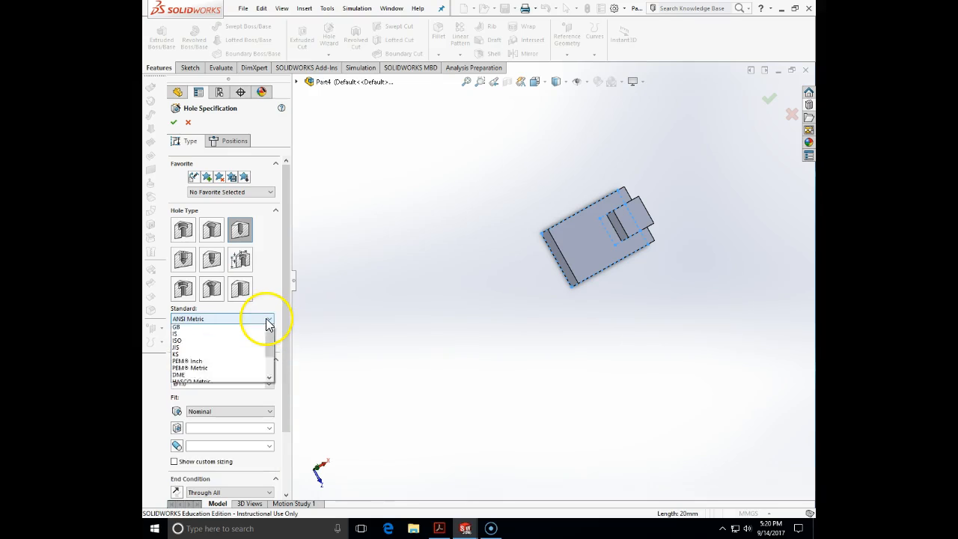
left_click(222, 349)
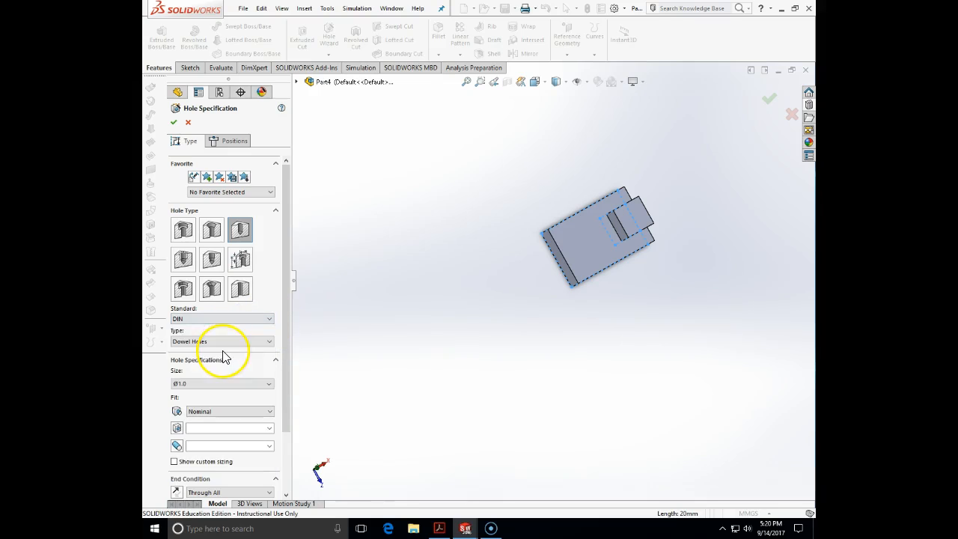
left_click(260, 345)
left_click(259, 348)
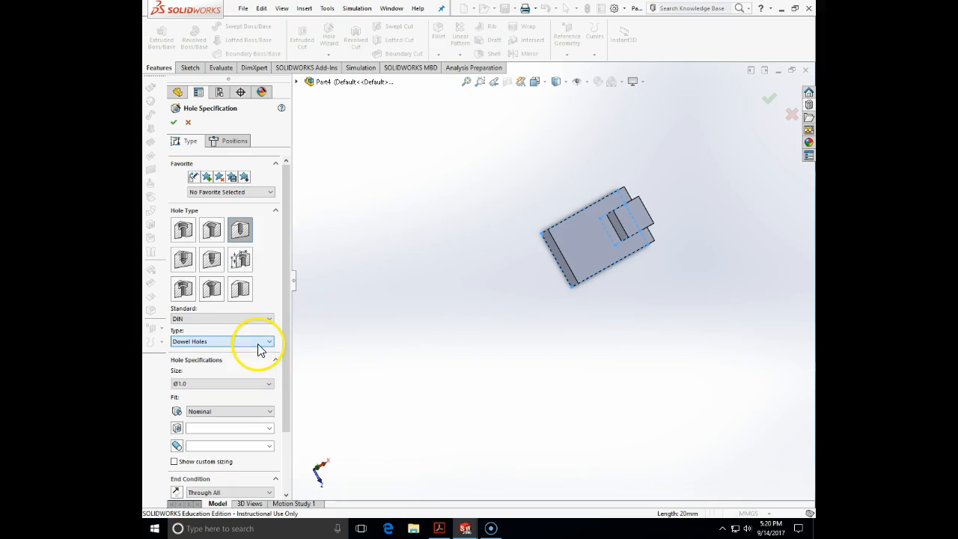
left_click(270, 384)
left_click_drag(268, 414, 271, 329)
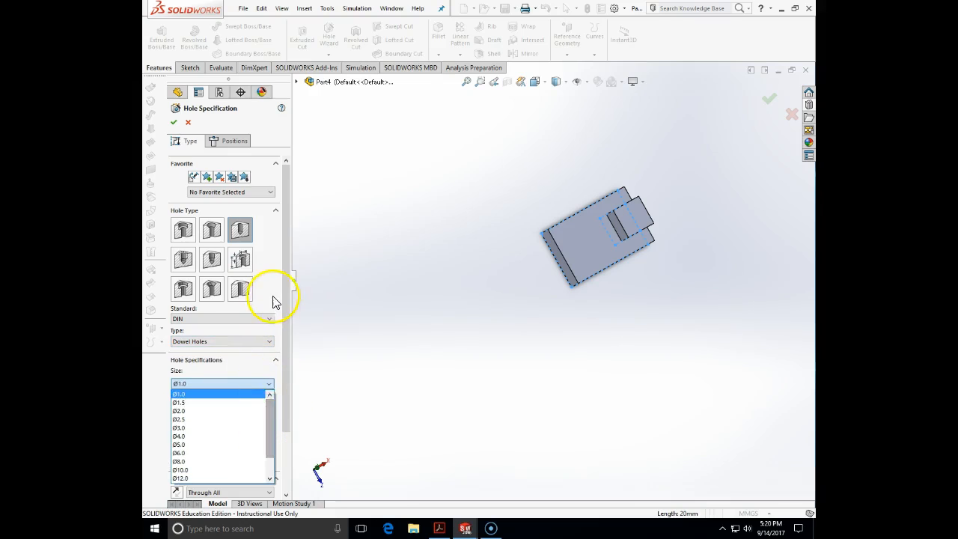
left_click(273, 296)
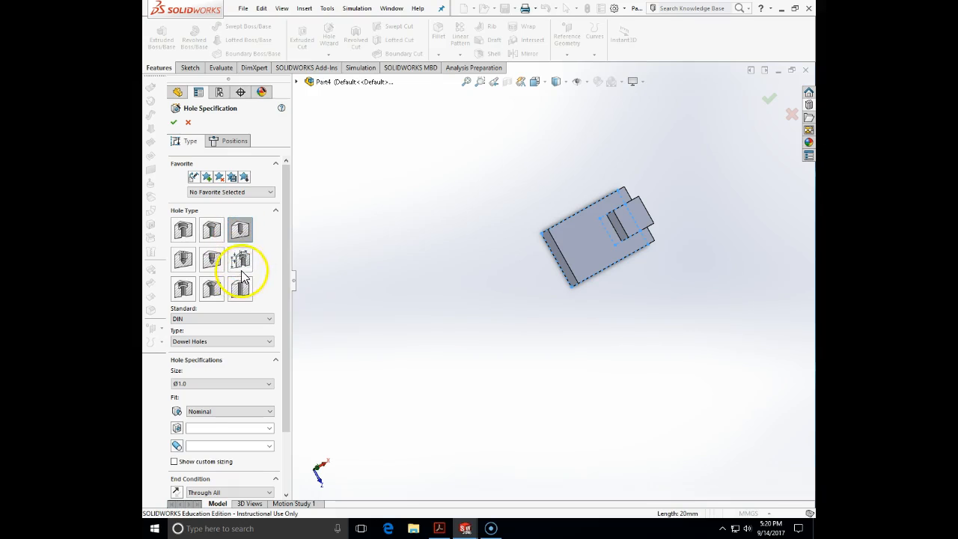
Switch the hole type to a simple legacy hole and set its diameter to 15 mm
left_click(240, 258)
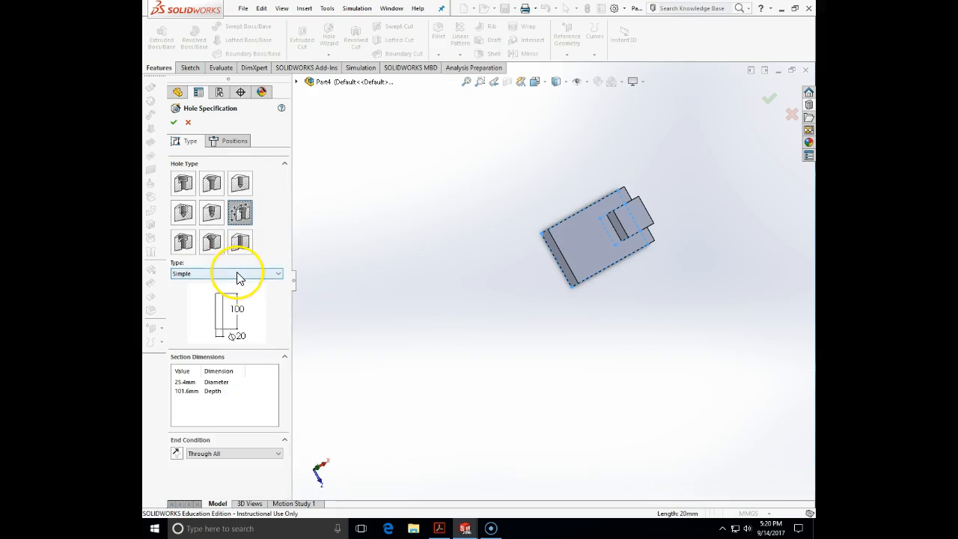
double_click(186, 391)
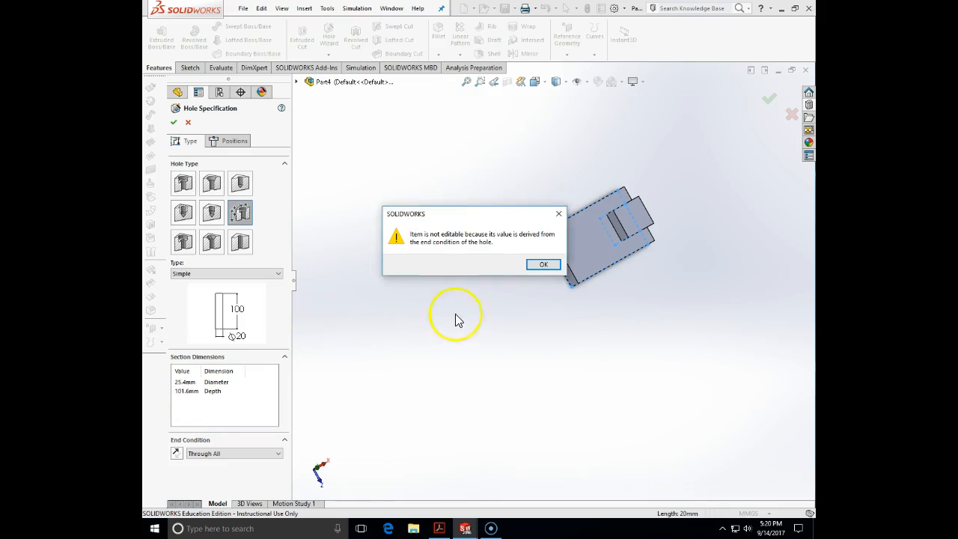
left_click(542, 264)
double_click(185, 382)
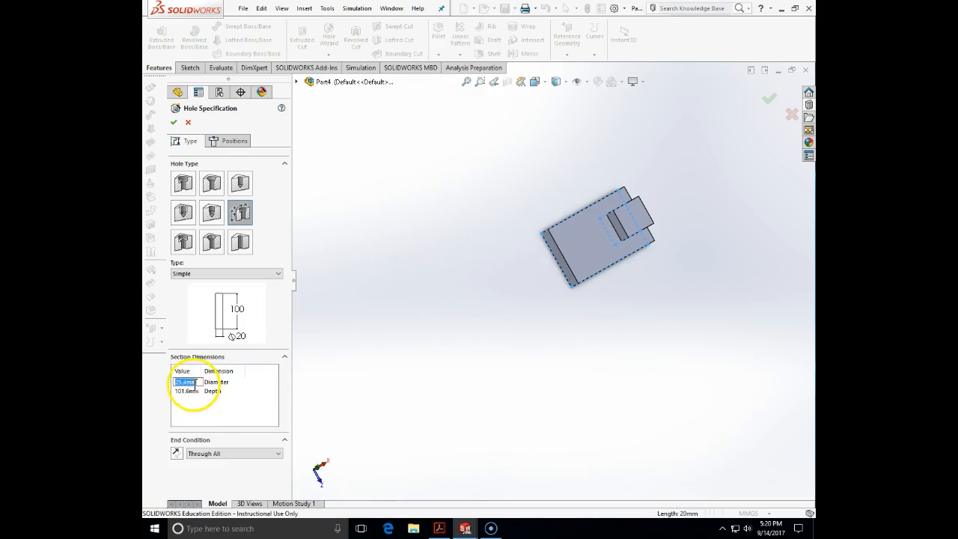
type("15")
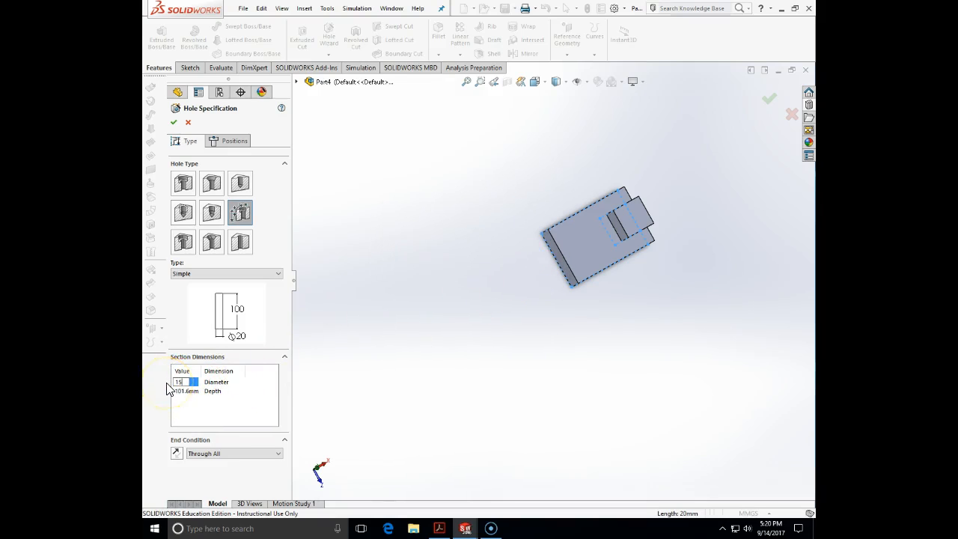
left_click(404, 329)
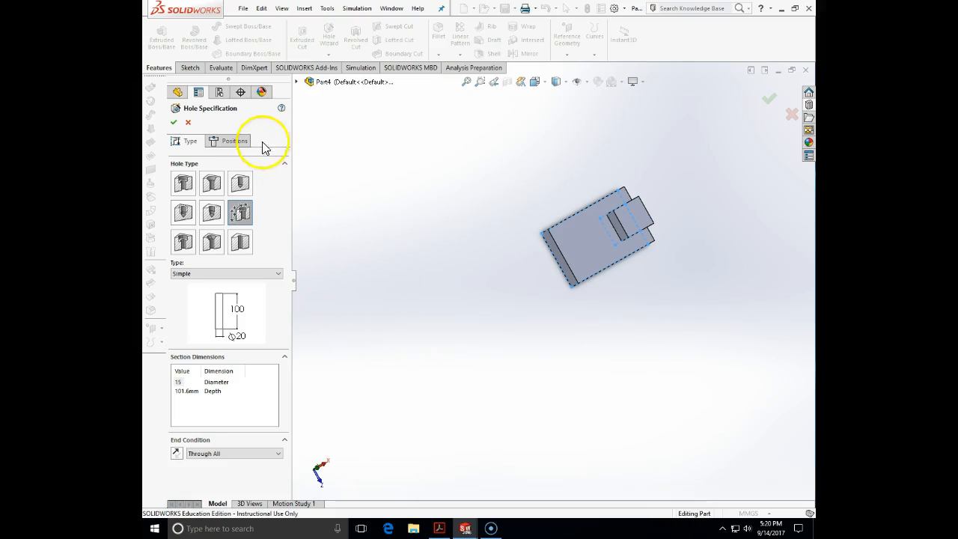
Place the hole on the base block's top face and dimension its centre 45 mm from the short edge opposite the raised boss
left_click(217, 141)
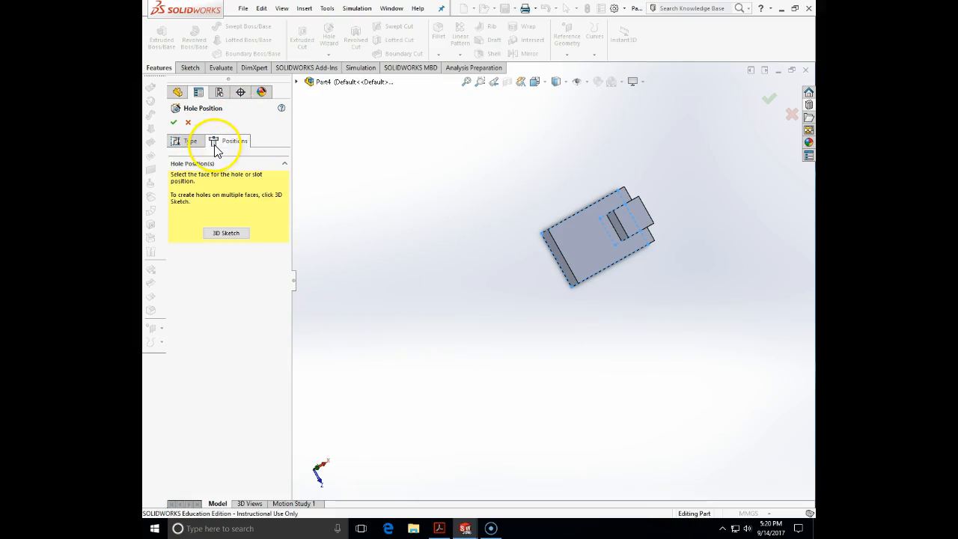
left_click(586, 246)
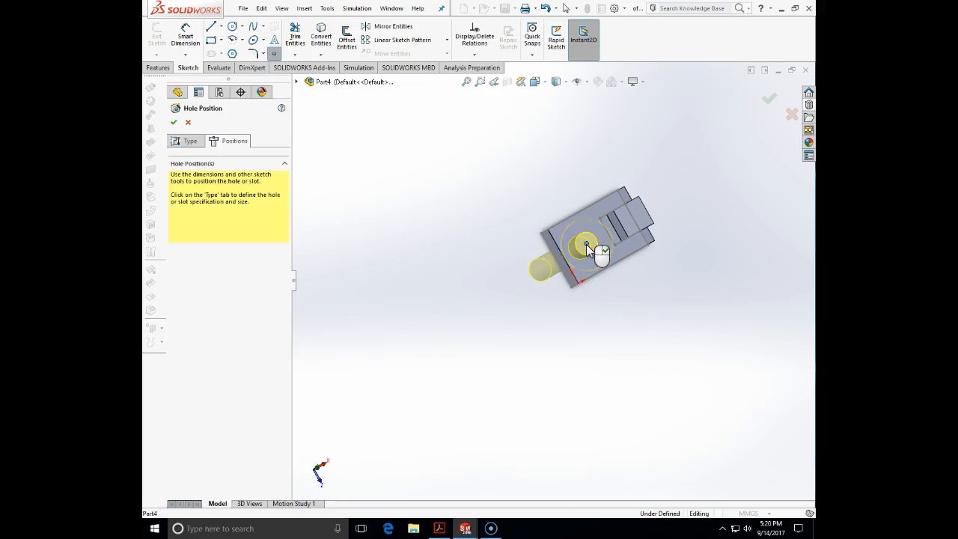
left_click(183, 36)
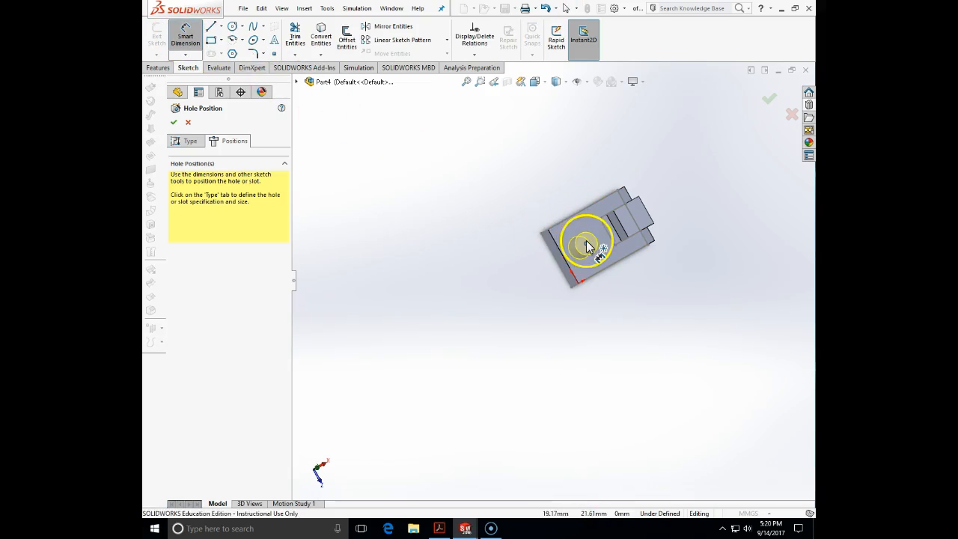
left_click(523, 203)
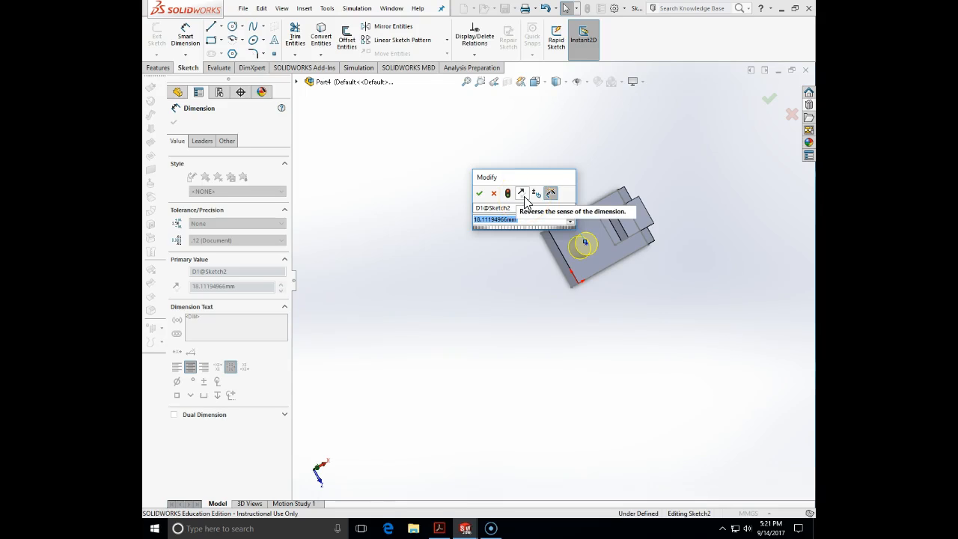
type("45")
key("Return")
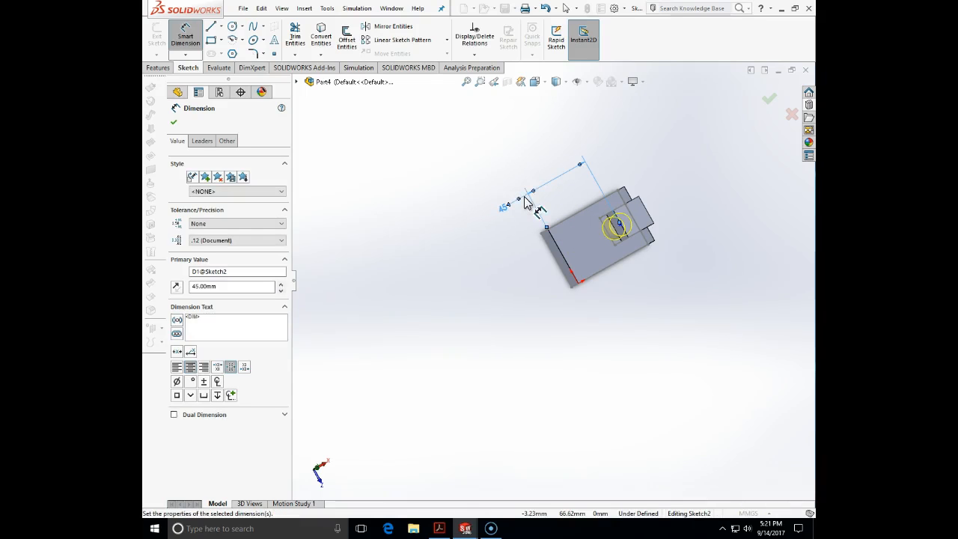
Set the hole centre's distance from the short edge to 15 mm
left_click_drag(221, 288, 171, 295)
type("15")
left_click(449, 288)
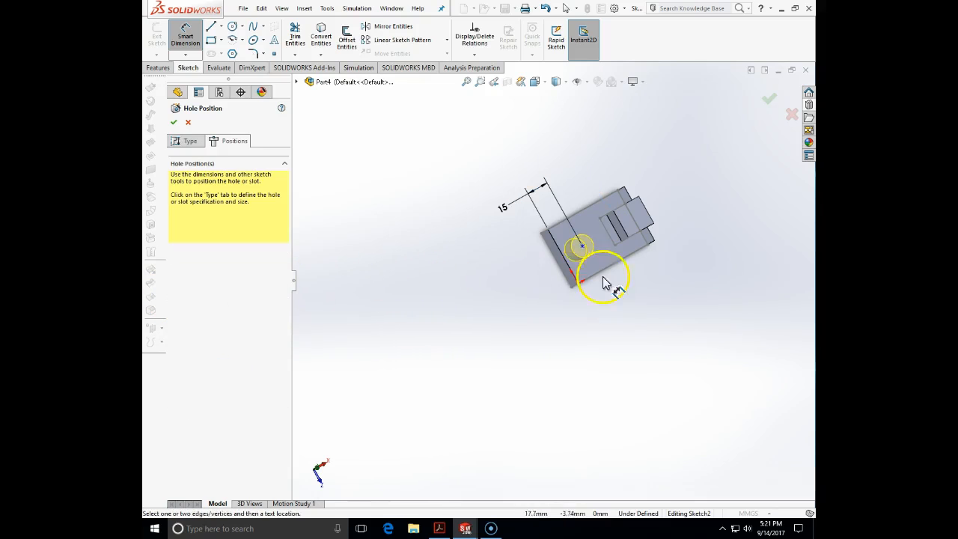
Dimension the hole centre 20 mm from the block's front long edge and finish the hole
left_click(581, 247)
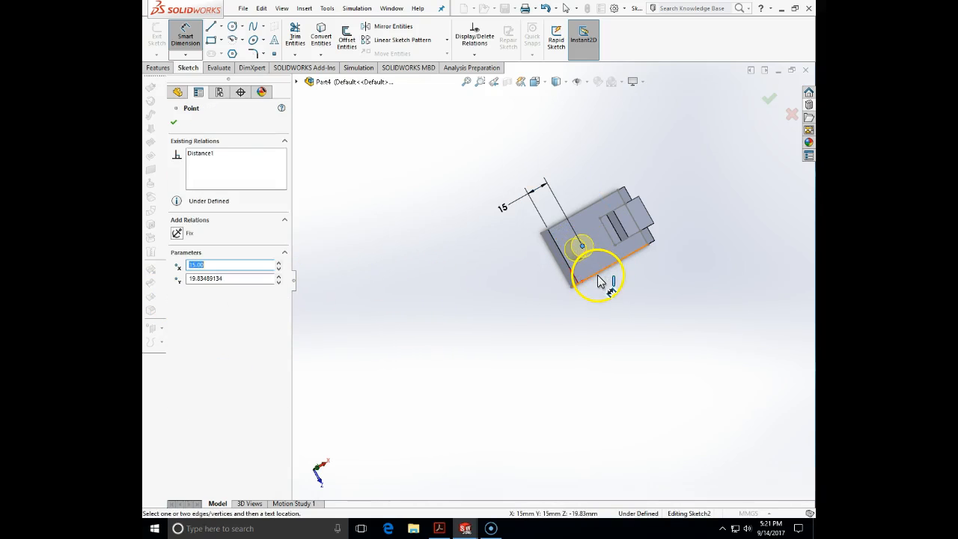
left_click(598, 280)
left_click(455, 323)
type("20")
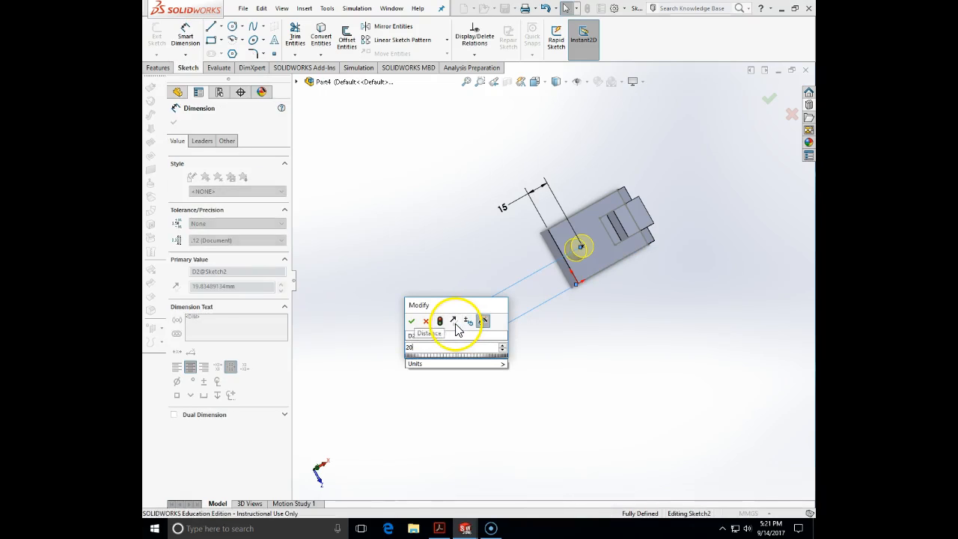
left_click(411, 320)
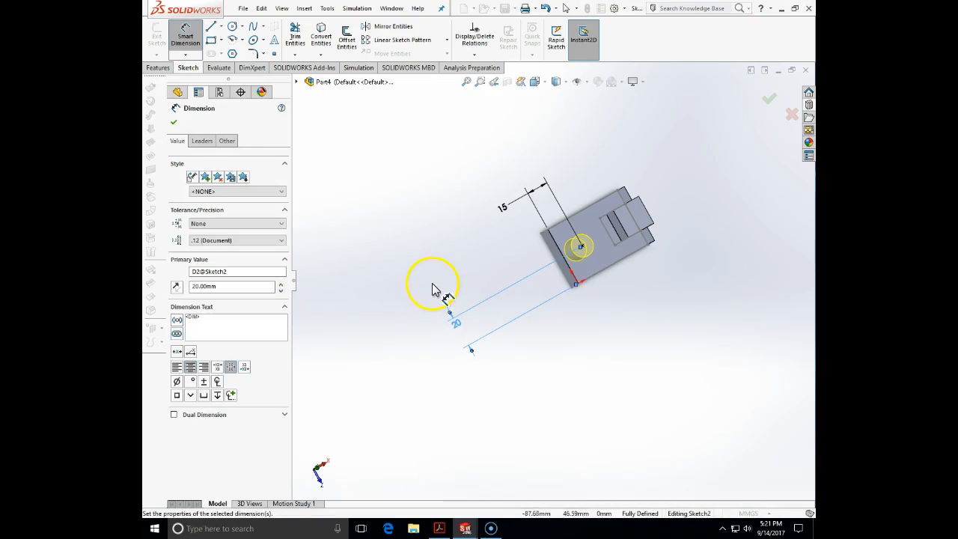
left_click(432, 285)
left_click(174, 123)
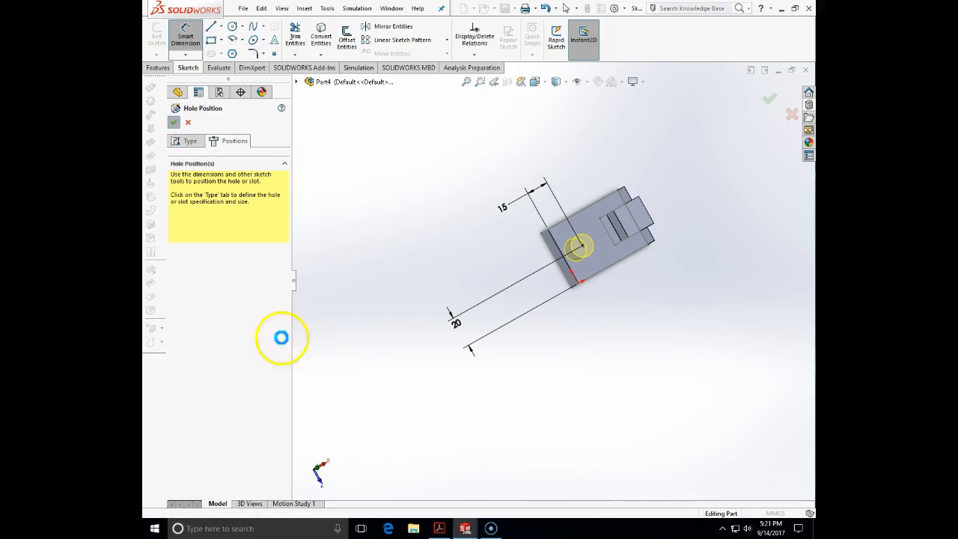
Save the finished part as BLOCK-BOTTOM in the ENGT131-FA-17 folder on the My Passport drive
middle_click_drag(532, 460, 557, 340)
left_click(242, 10)
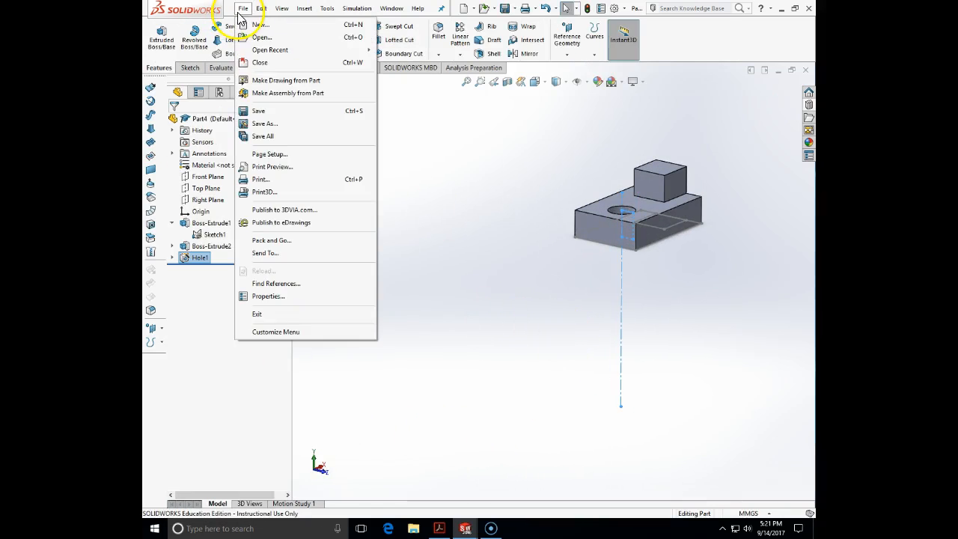
left_click(264, 123)
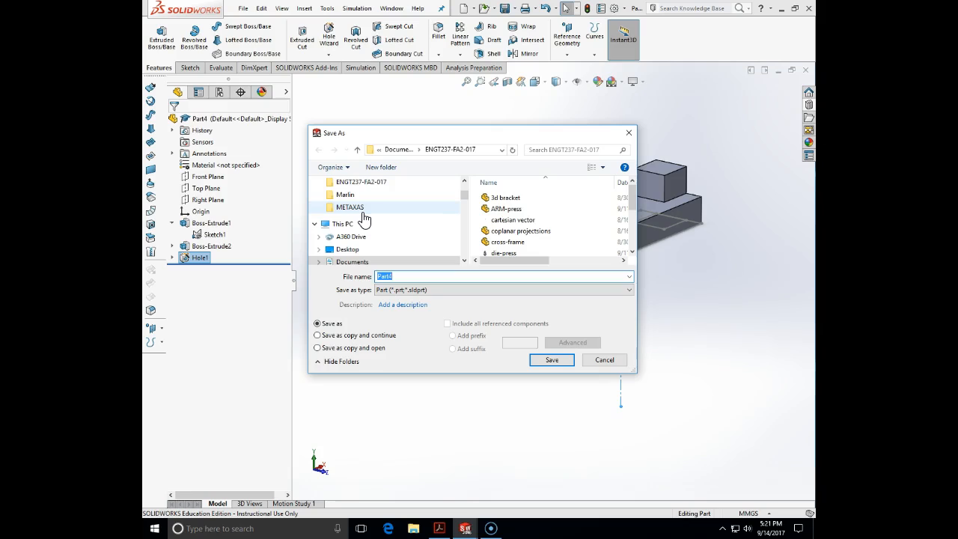
type("BLOCK-BOTTOM")
left_click(399, 149)
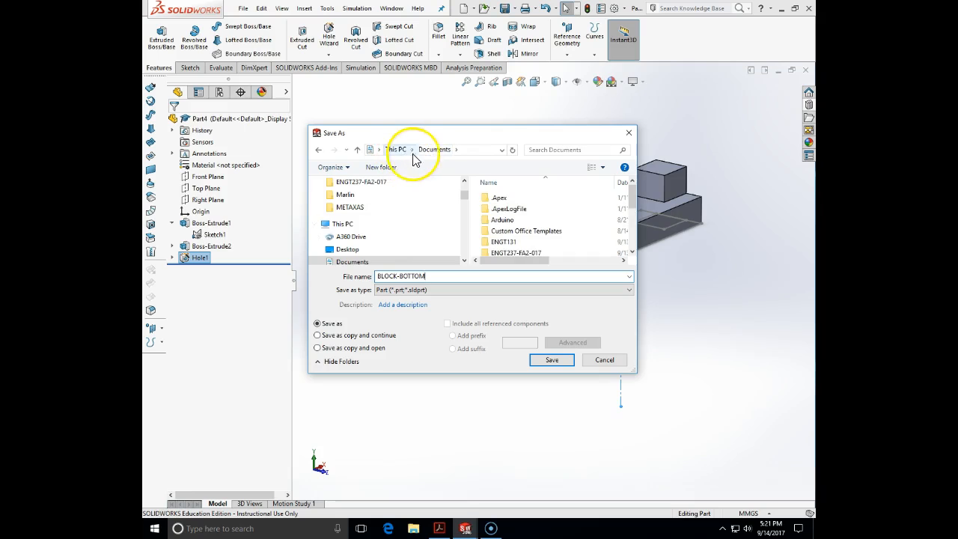
double_click(500, 241)
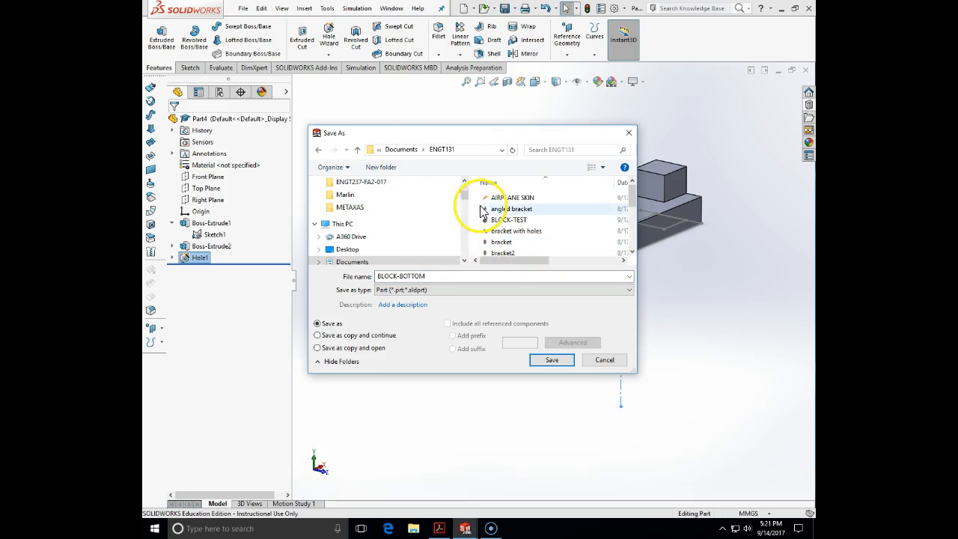
left_click_drag(462, 193, 463, 253)
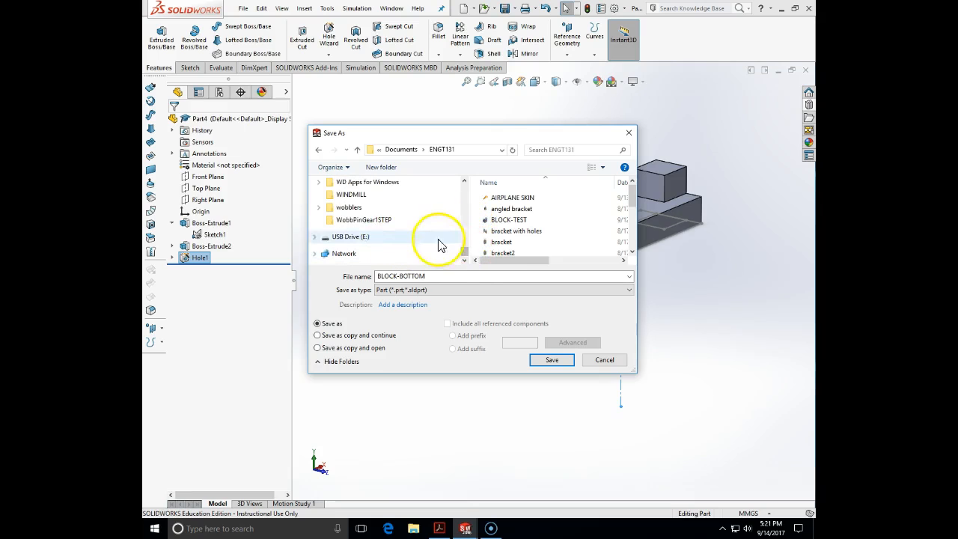
left_click(313, 236)
left_click(595, 276)
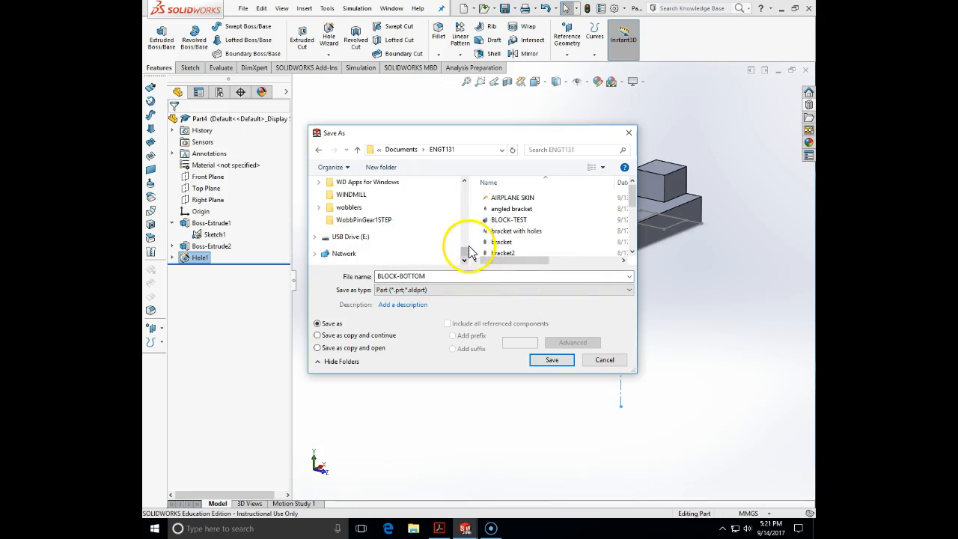
left_click_drag(469, 253, 473, 222)
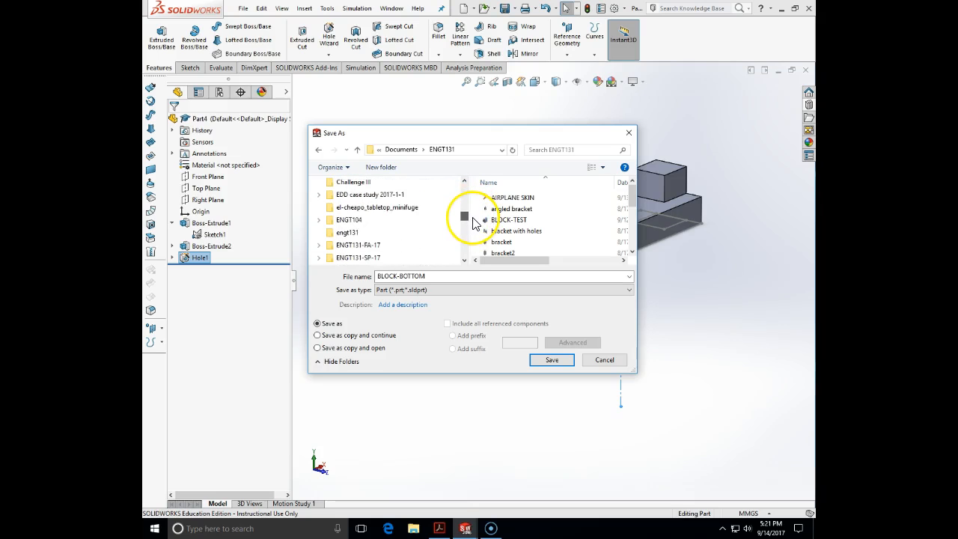
left_click(365, 246)
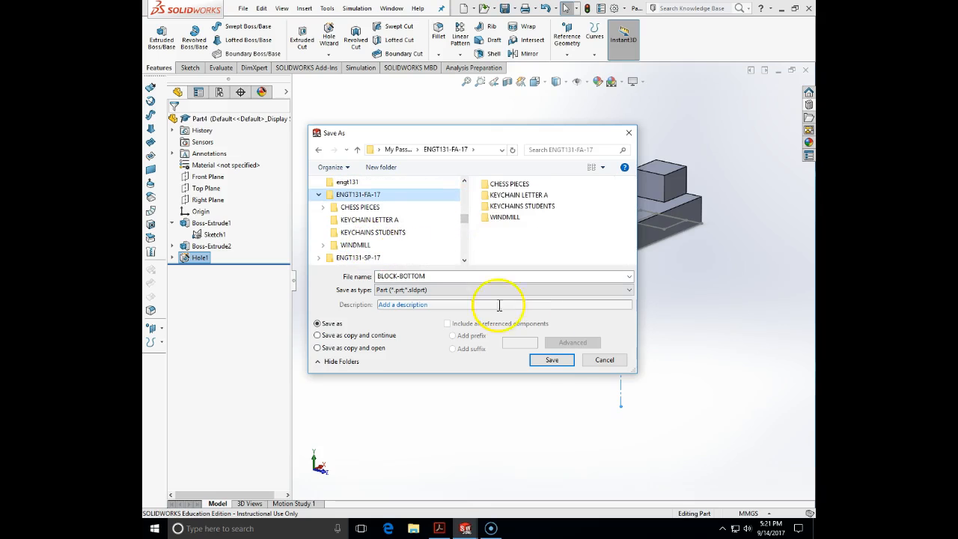
left_click(552, 360)
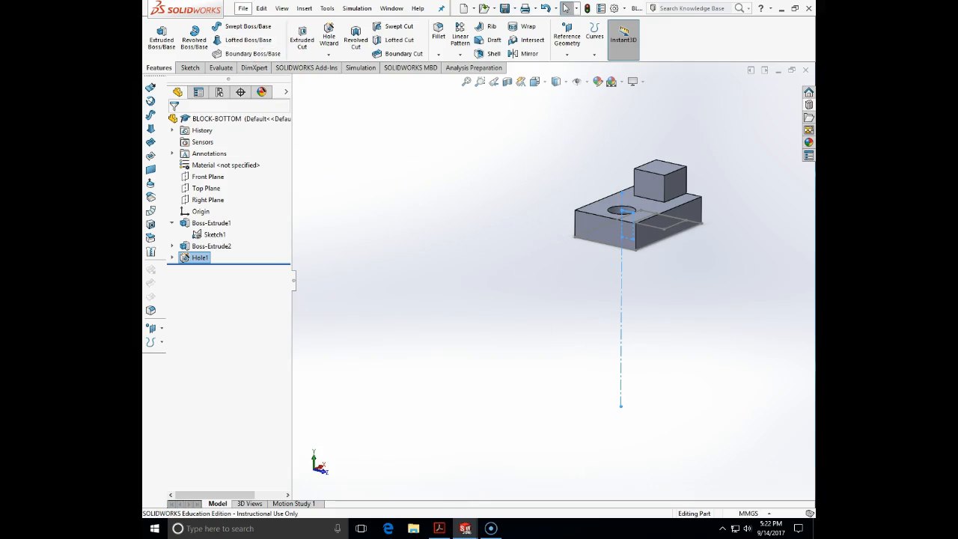
Save the part under the new name block-top in the same ENGT131-FA-17 folder
left_click(243, 9)
left_click(265, 124)
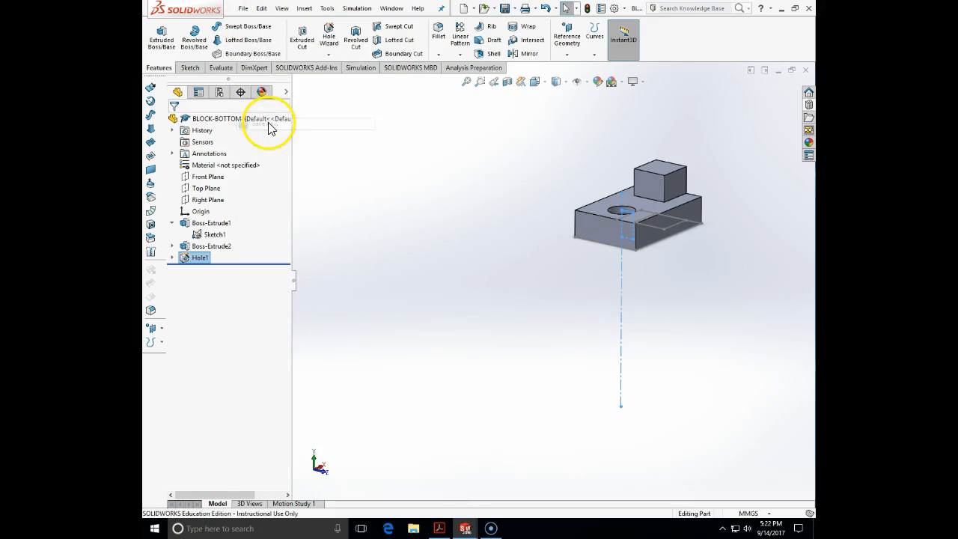
type("blo")
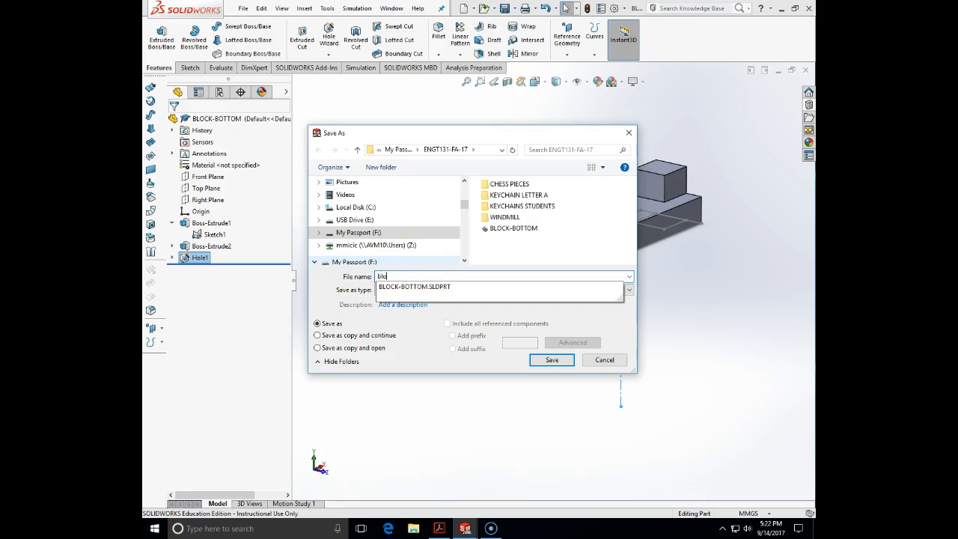
type("ck-top")
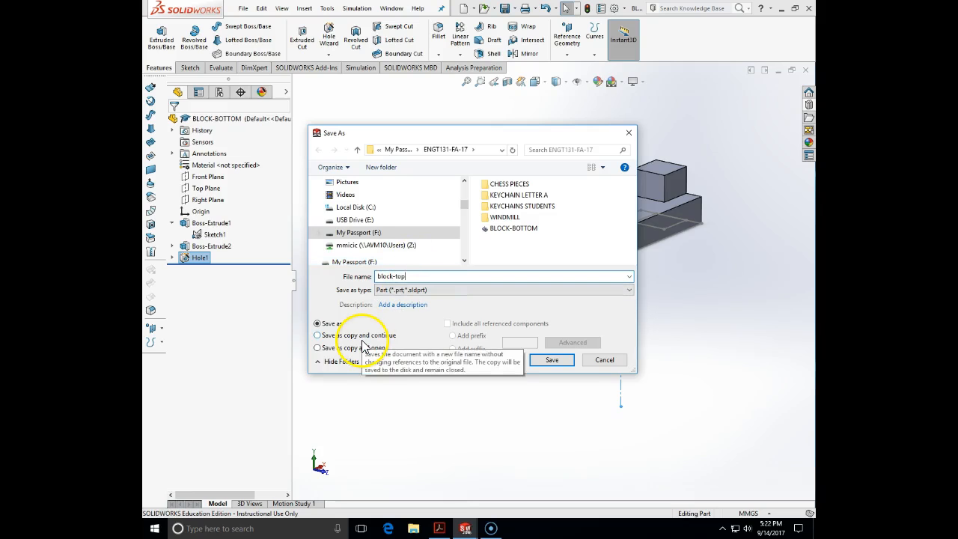
left_click(552, 365)
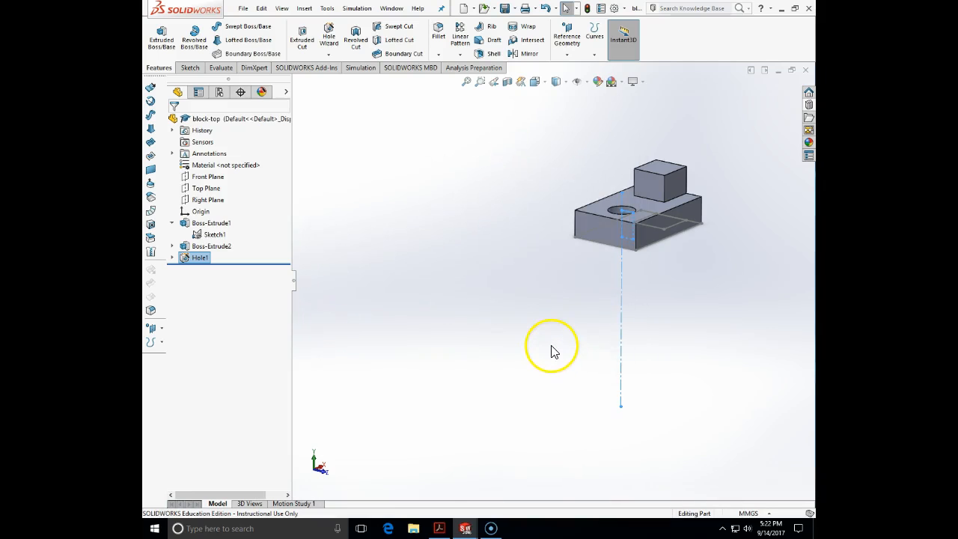
Delete the raised square boss, Boss-Extrude2, from the block-top part
left_click(188, 248)
key("Delete")
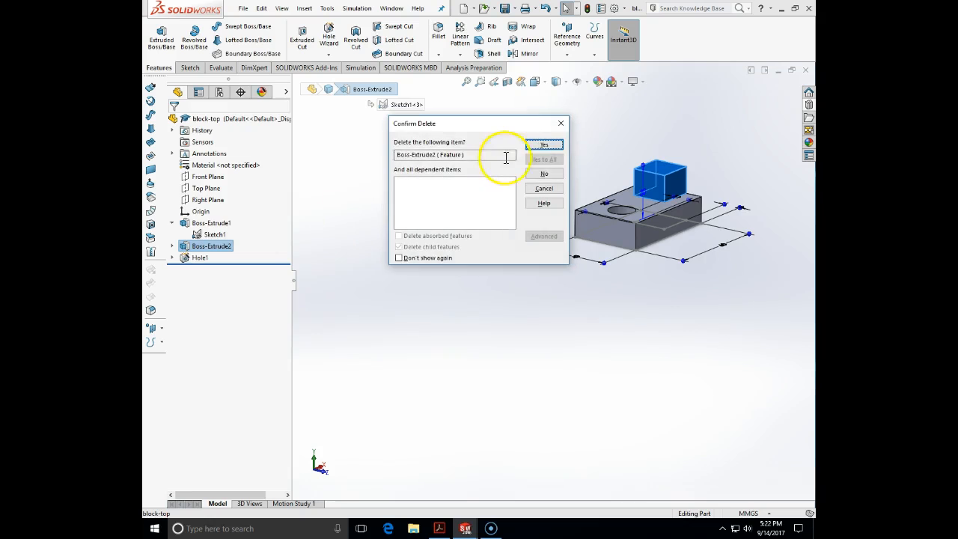
left_click(544, 145)
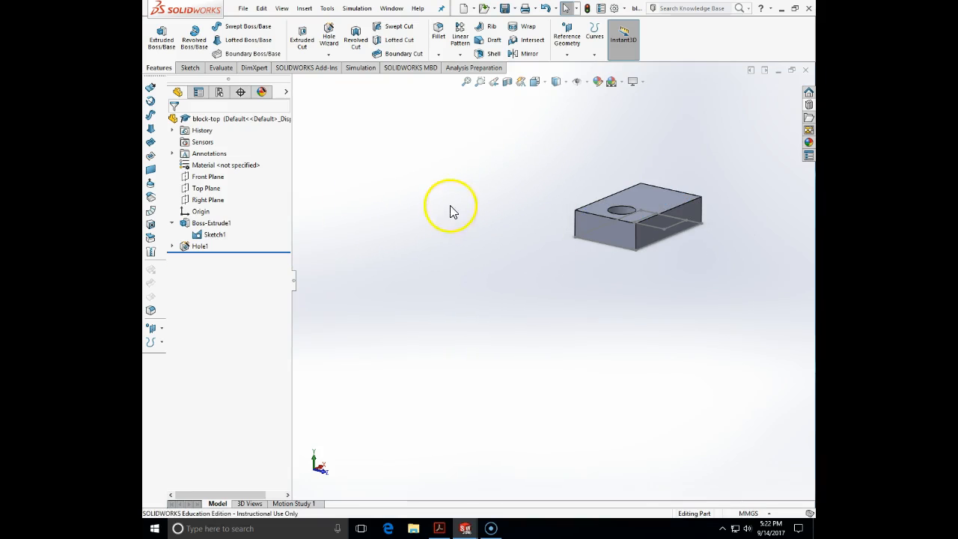
Cut the small rectangular contour of Sketch1 through the whole block, with the direction reversed and the end condition Through All
middle_click_drag(481, 212, 454, 259)
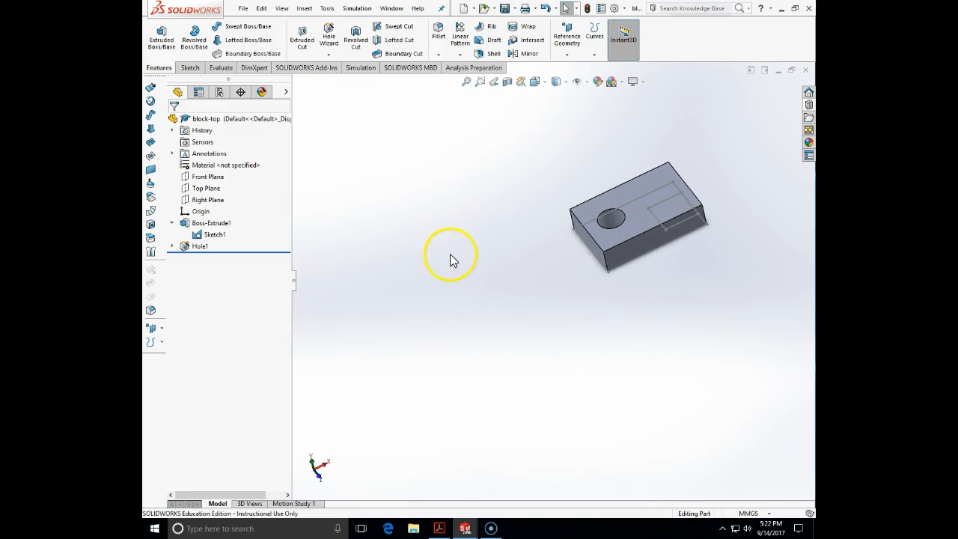
middle_click_drag(582, 220, 583, 306)
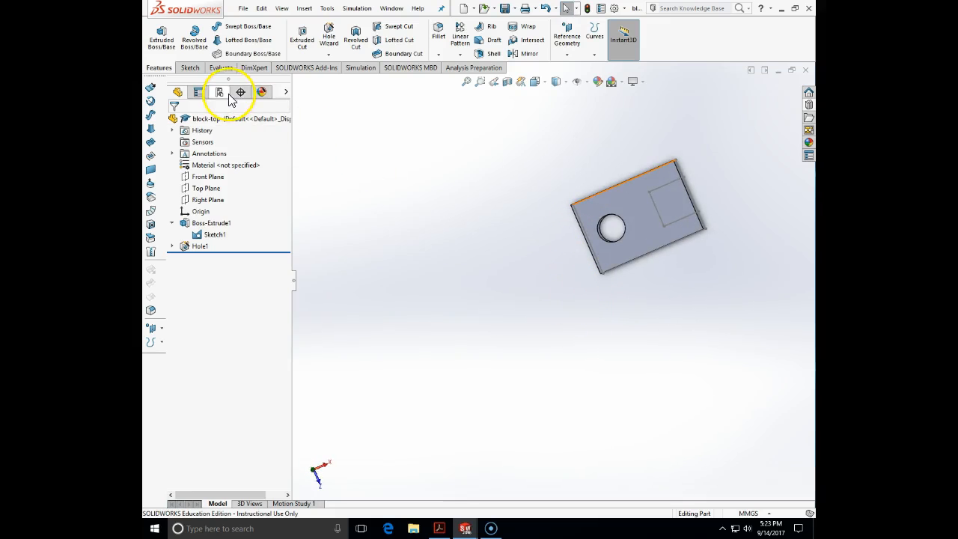
left_click(302, 44)
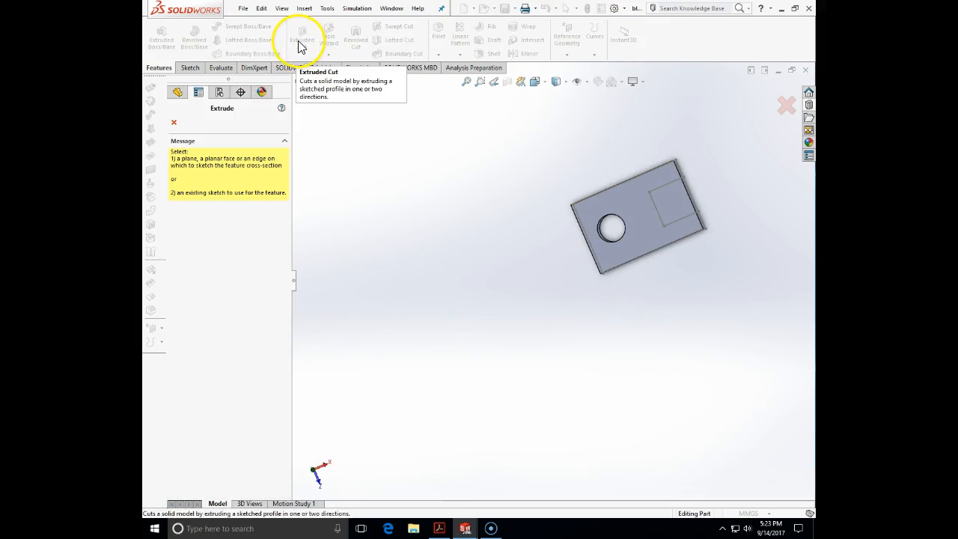
left_click(667, 186)
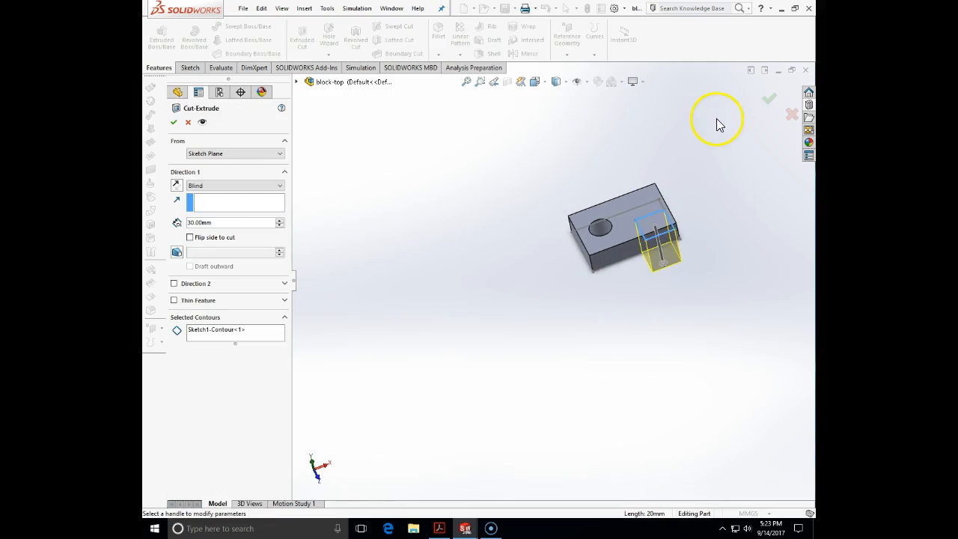
left_click(176, 185)
left_click(222, 185)
left_click(222, 196)
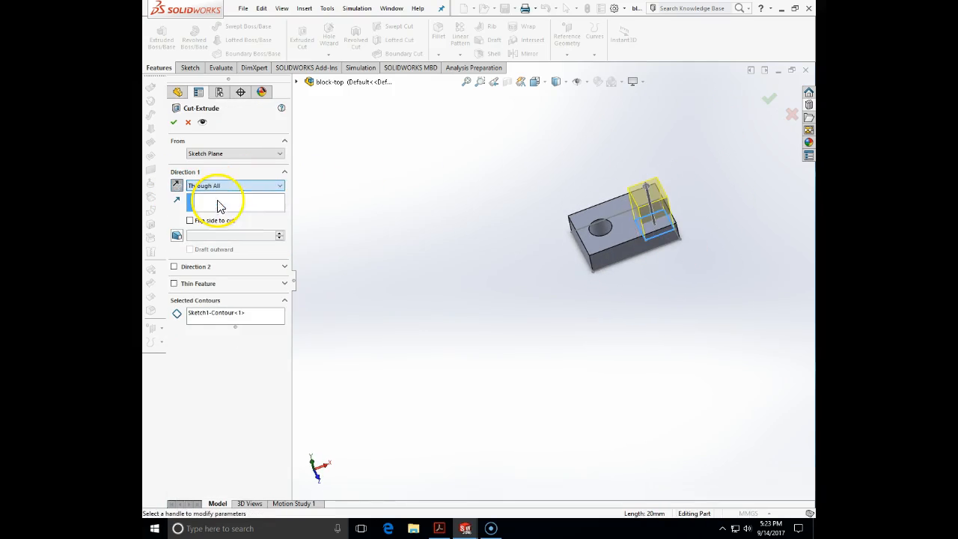
left_click(173, 122)
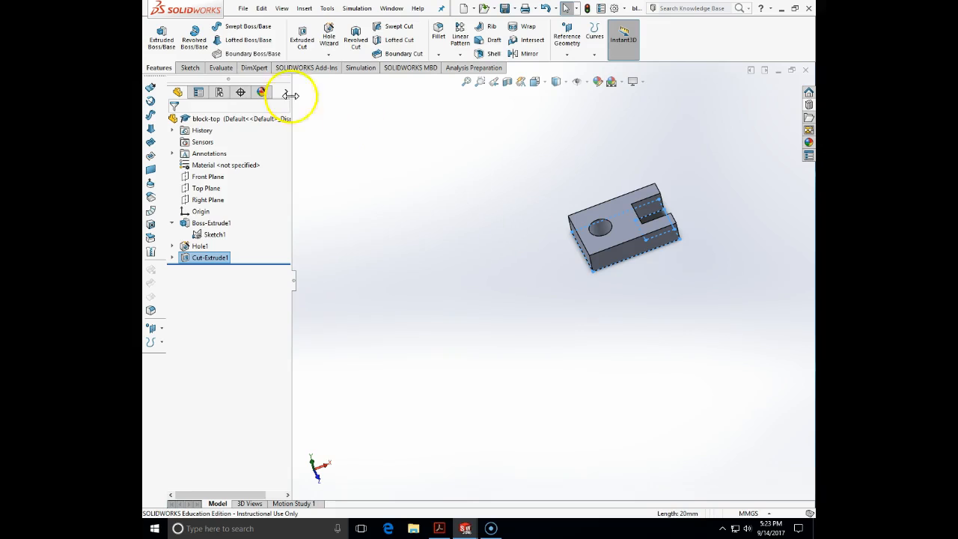
Save the block-top part and clear the selection of the cut feature
left_click(243, 9)
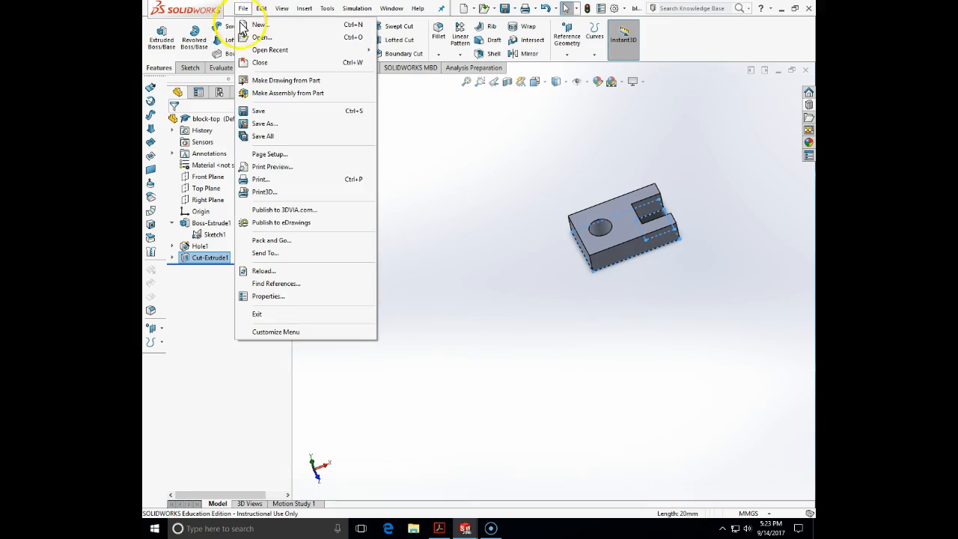
left_click(261, 112)
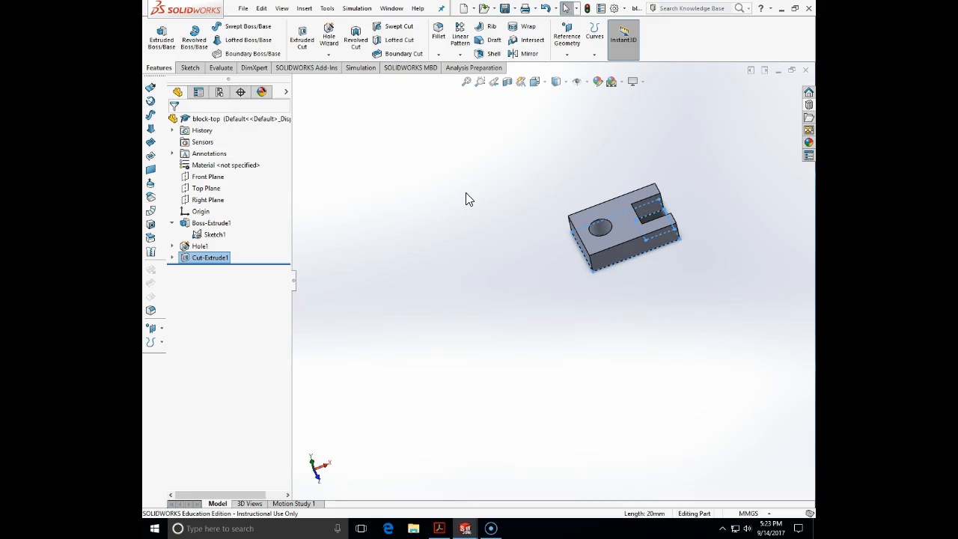
left_click(444, 273)
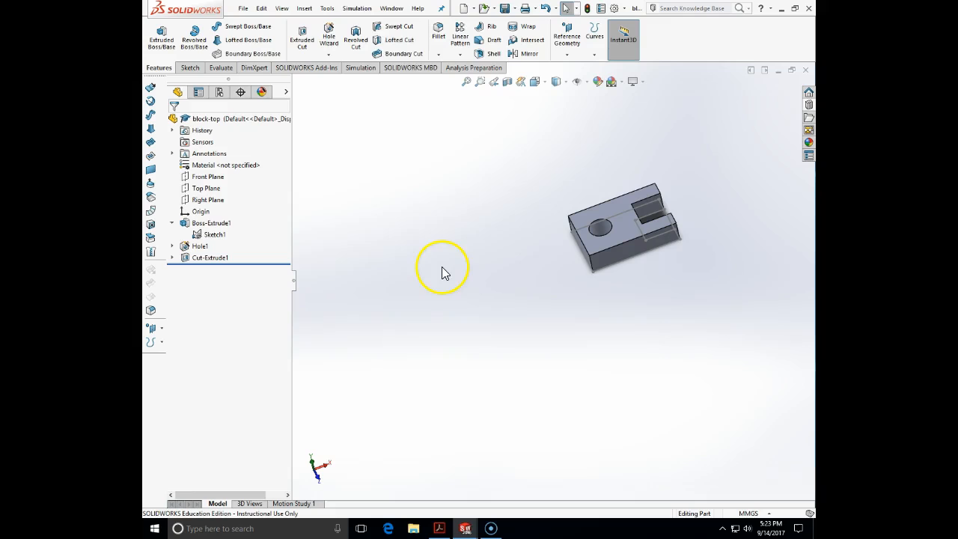
Open the saved BLOCK-BOTTOM part from the ENGT131-FA-17 folder and view it from another angle
left_click(388, 10)
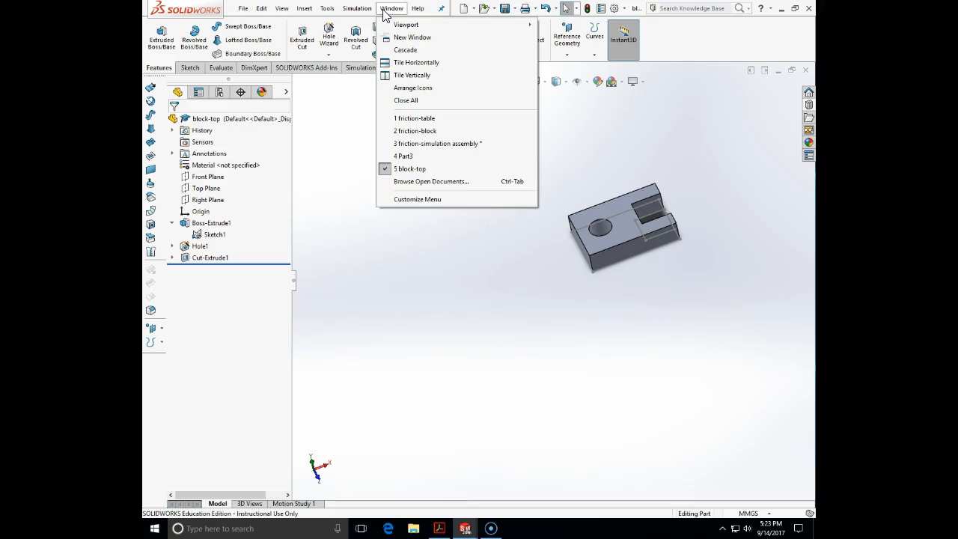
left_click(253, 36)
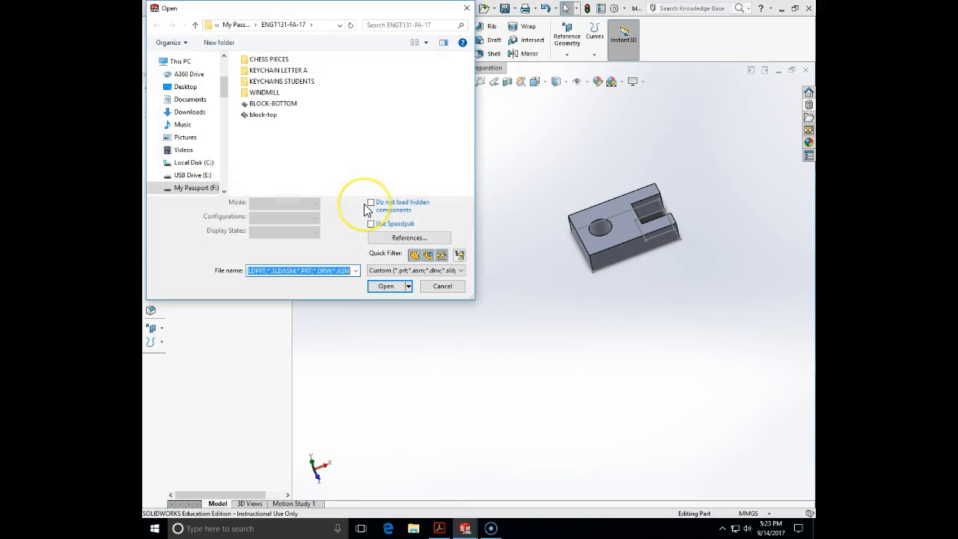
double_click(271, 113)
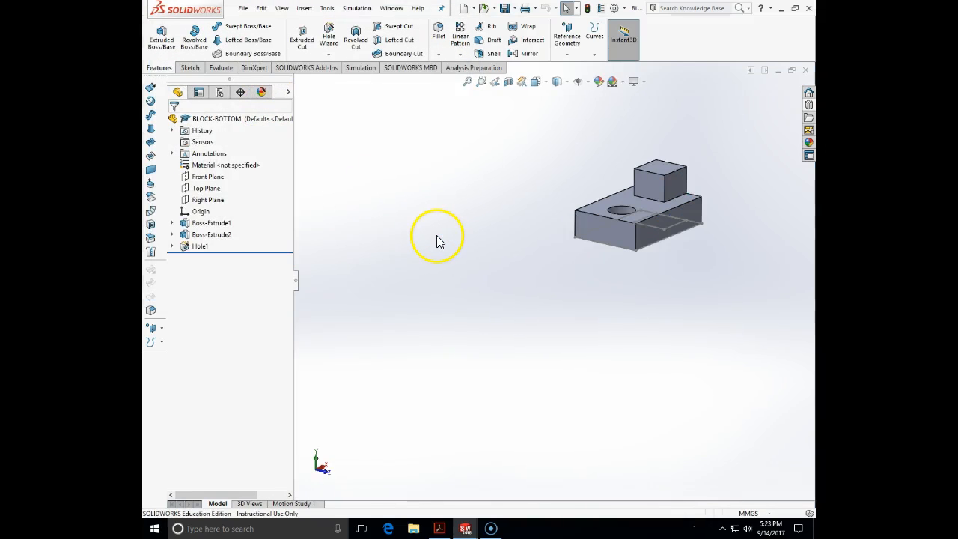
middle_click_drag(499, 235, 423, 88)
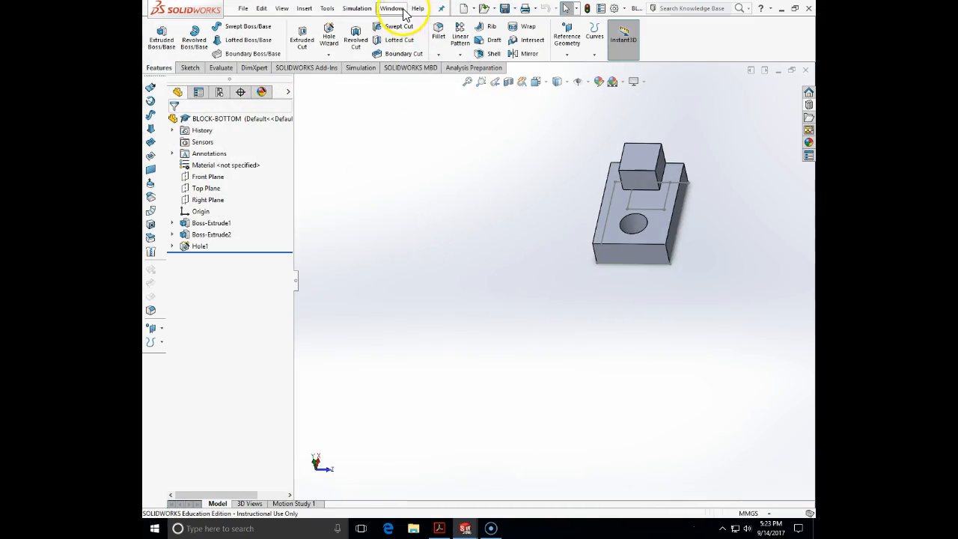
Create a new part document and start a sketch on the Front Plane
left_click(243, 8)
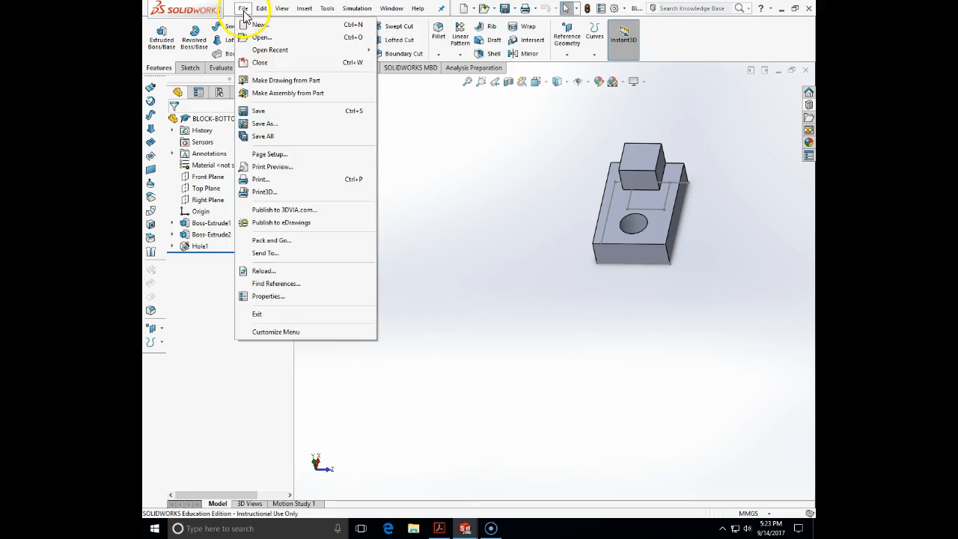
left_click(254, 21)
double_click(507, 185)
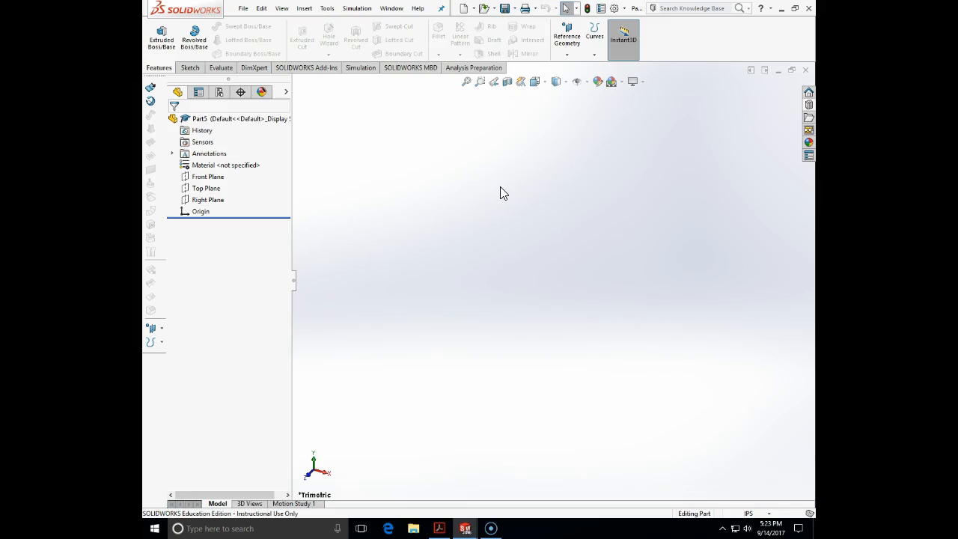
left_click(188, 68)
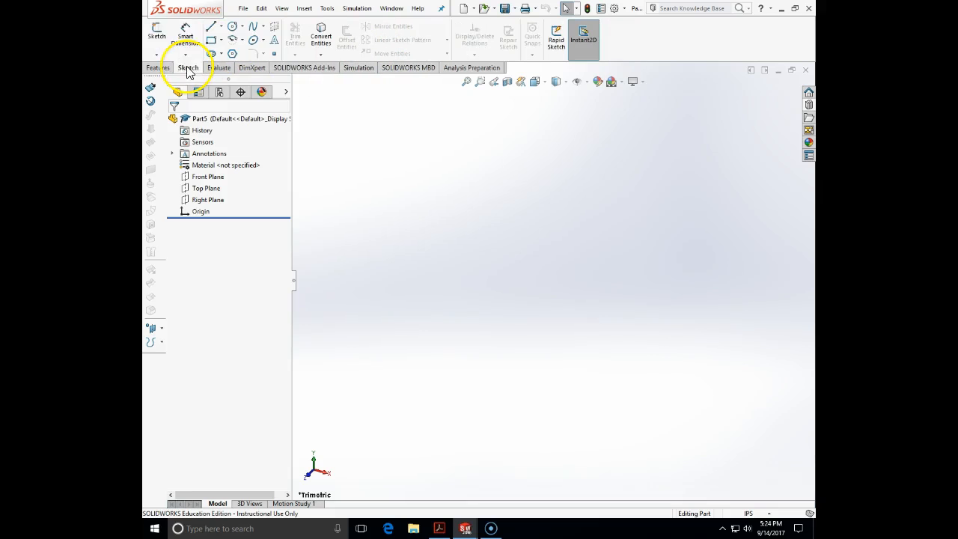
left_click(156, 31)
left_click(436, 163)
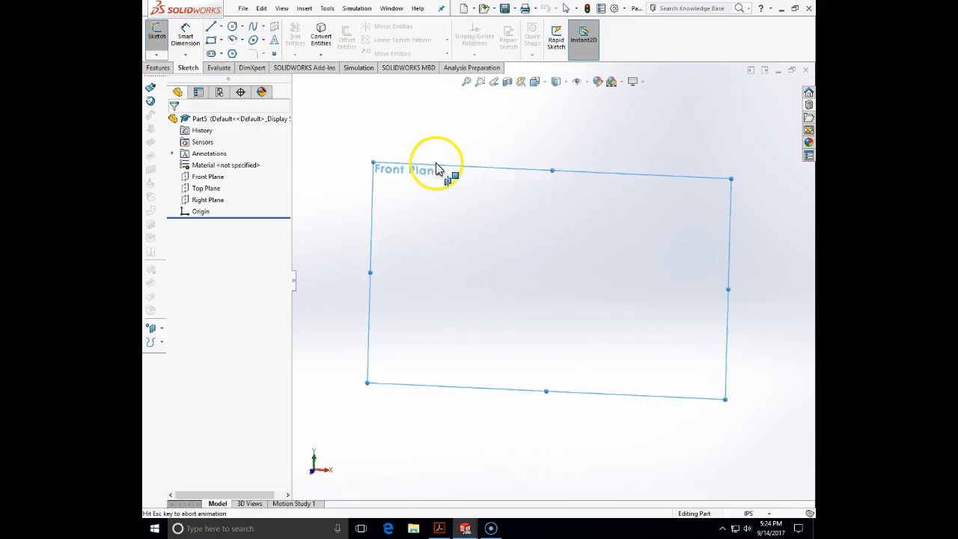
Draw a corner rectangle from the origin, about 3.00 in wide and 1.55 in high
left_click(211, 42)
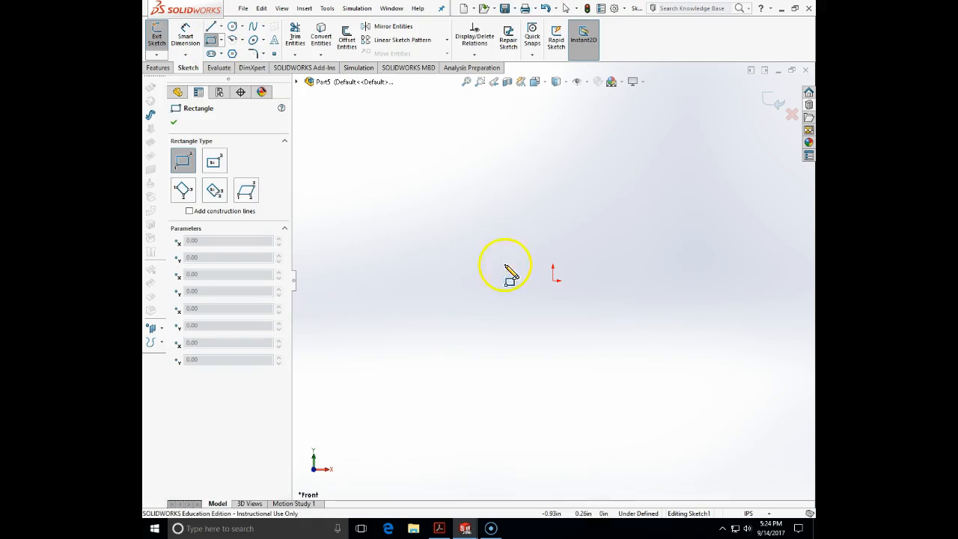
left_click_drag(552, 281, 694, 209)
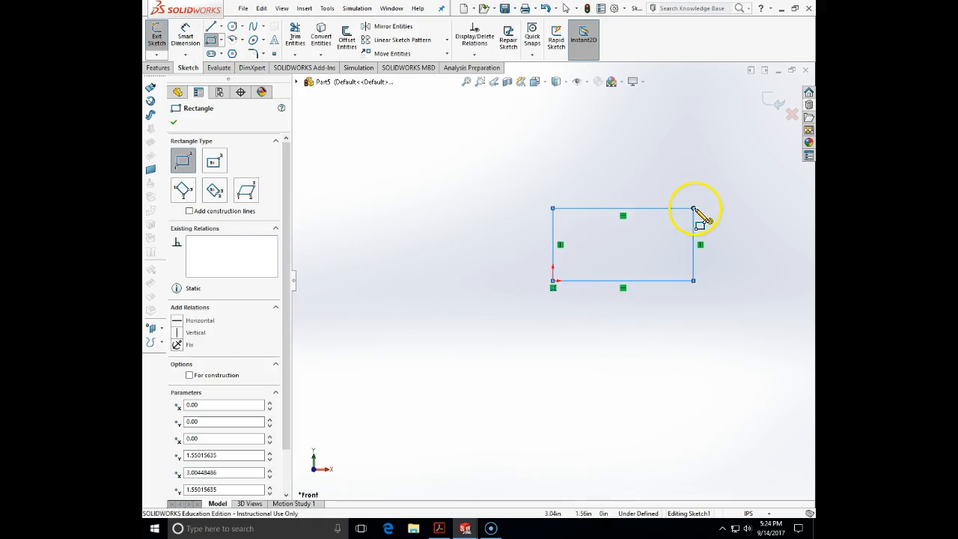
key("Escape")
Draw a horizontal construction centerline about 1.41 in long from the origin, extending away from the rectangle
left_click(211, 26)
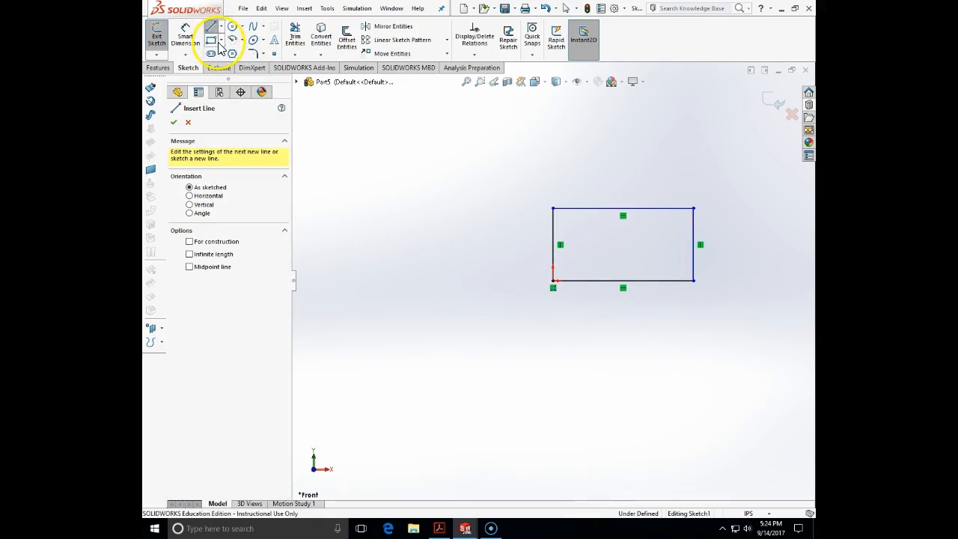
left_click(220, 26)
left_click(217, 54)
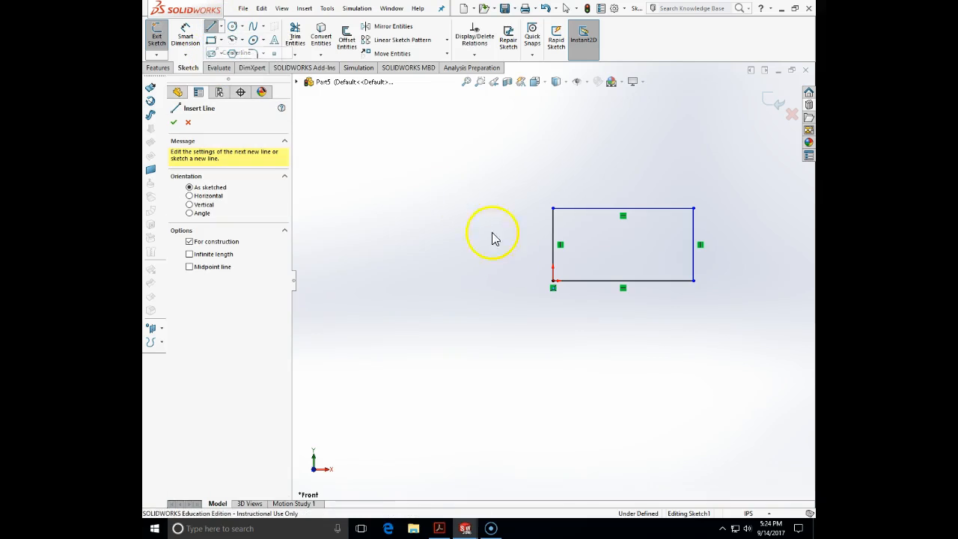
left_click(553, 281)
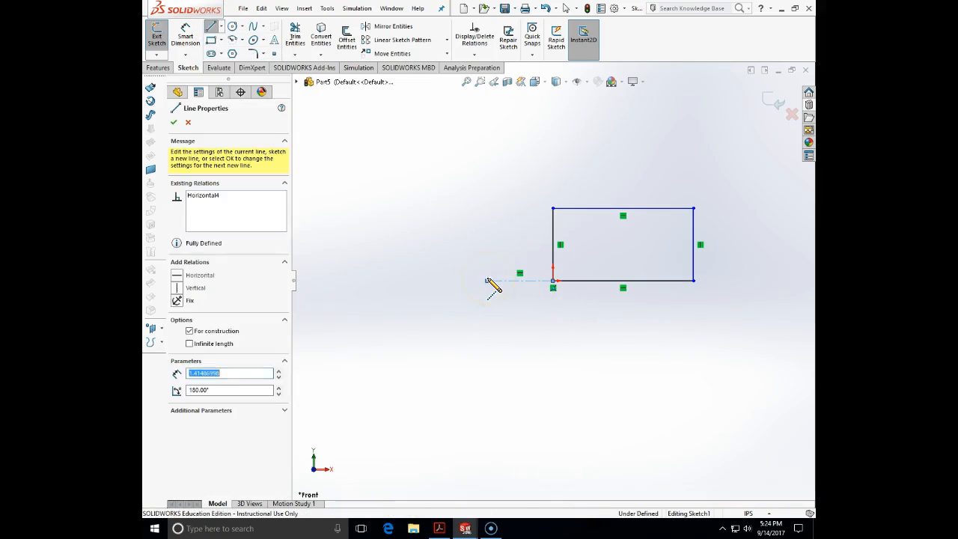
left_click(487, 281)
key("Escape")
Dimension the rectangle's width between its two vertical edges as 30 in
left_click(185, 33)
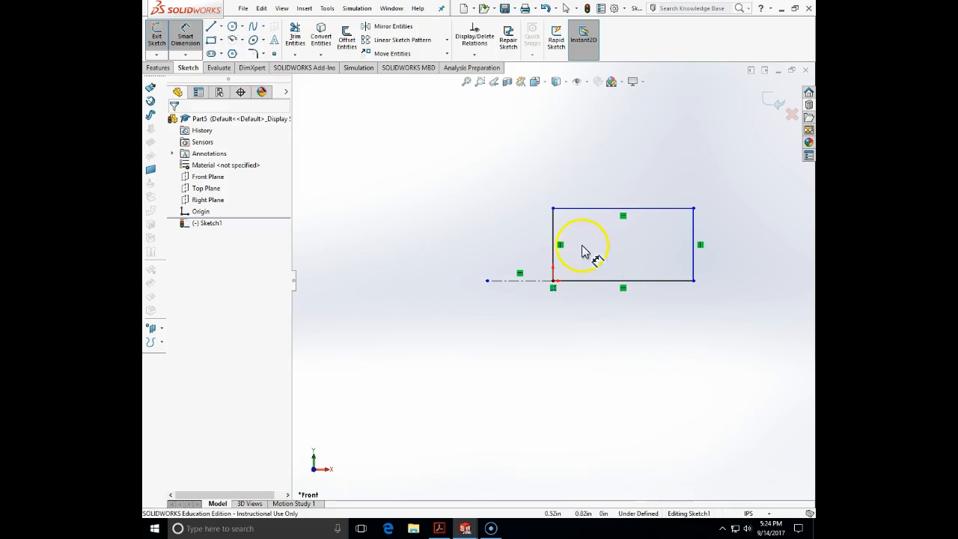
left_click(554, 240)
left_click(693, 241)
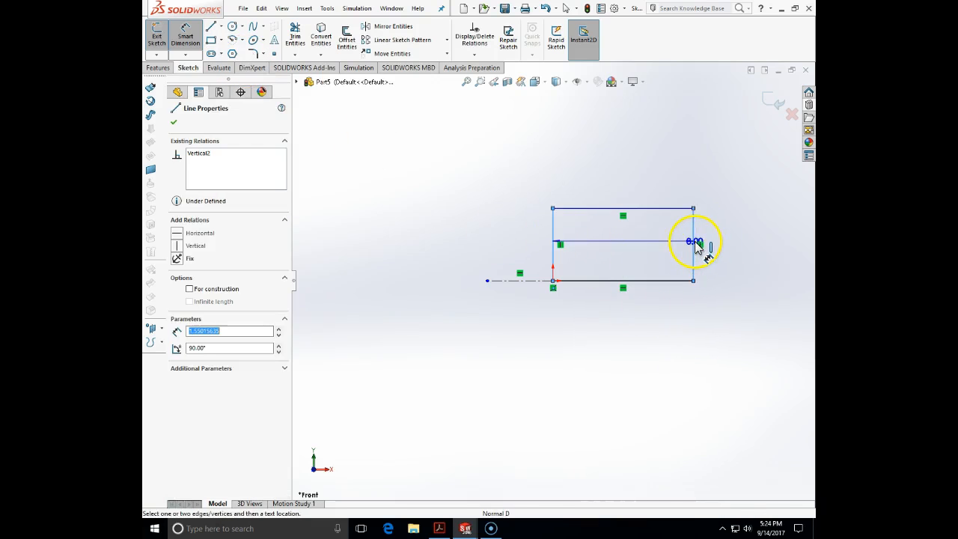
left_click(692, 172)
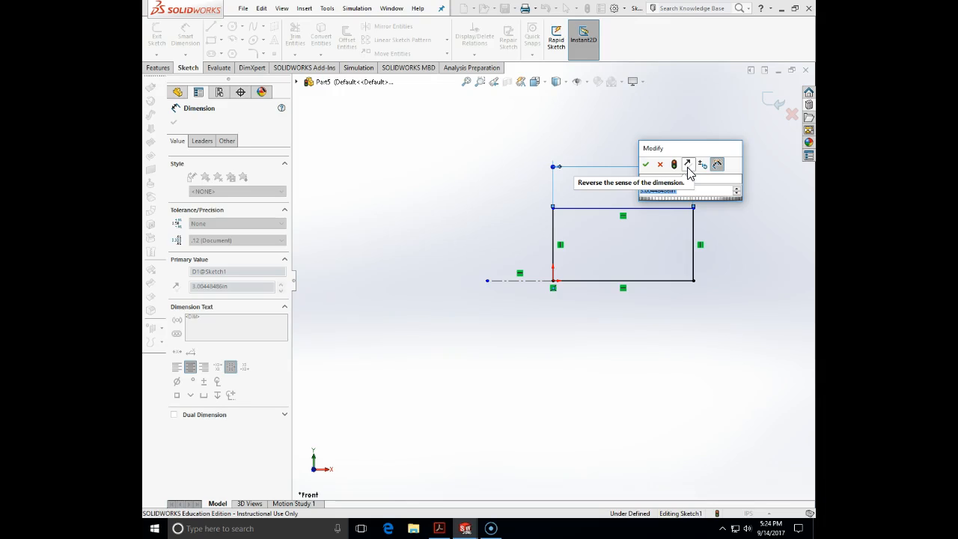
type("30")
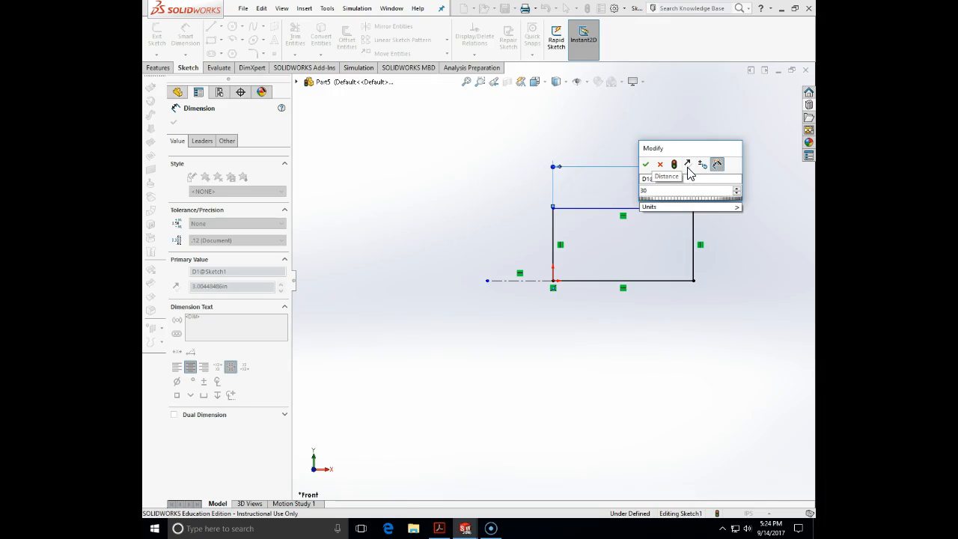
key("Return")
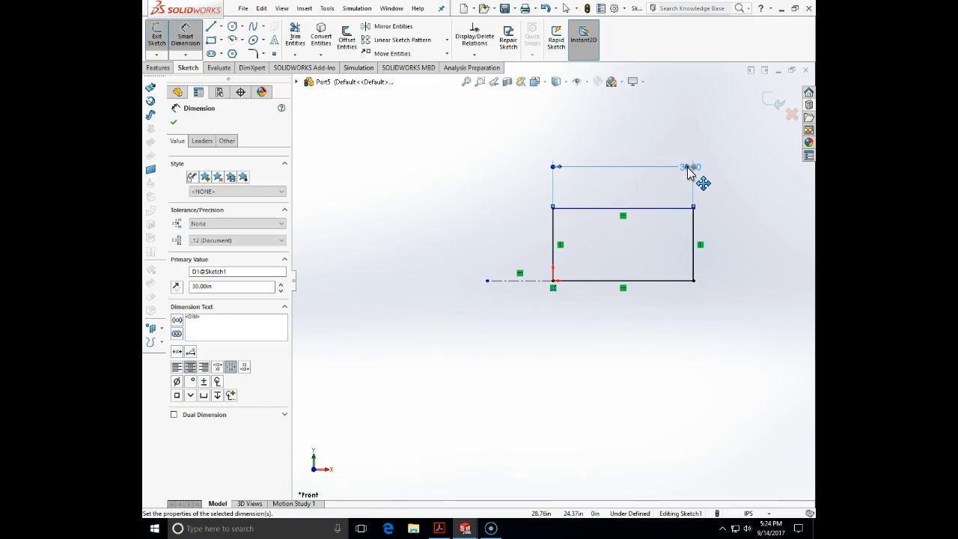
Dimension the rectangle's upper edge about the centerline as a 15 in diameter
left_click(668, 214)
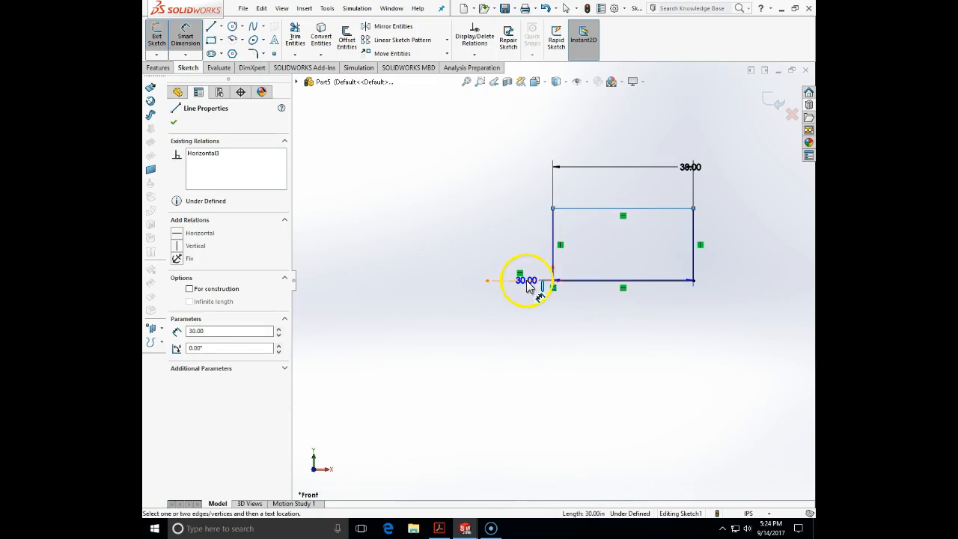
left_click(527, 280)
left_click(514, 353)
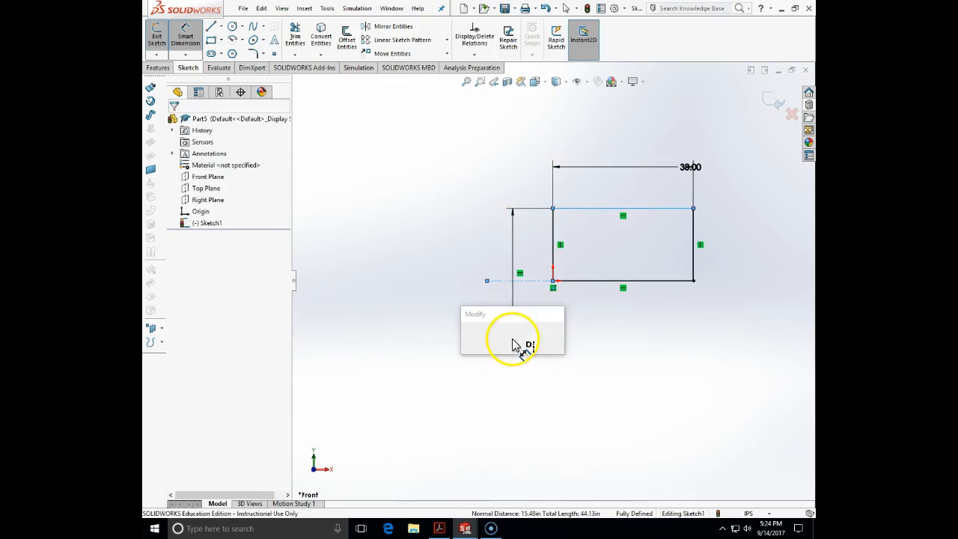
type("15")
key("Return")
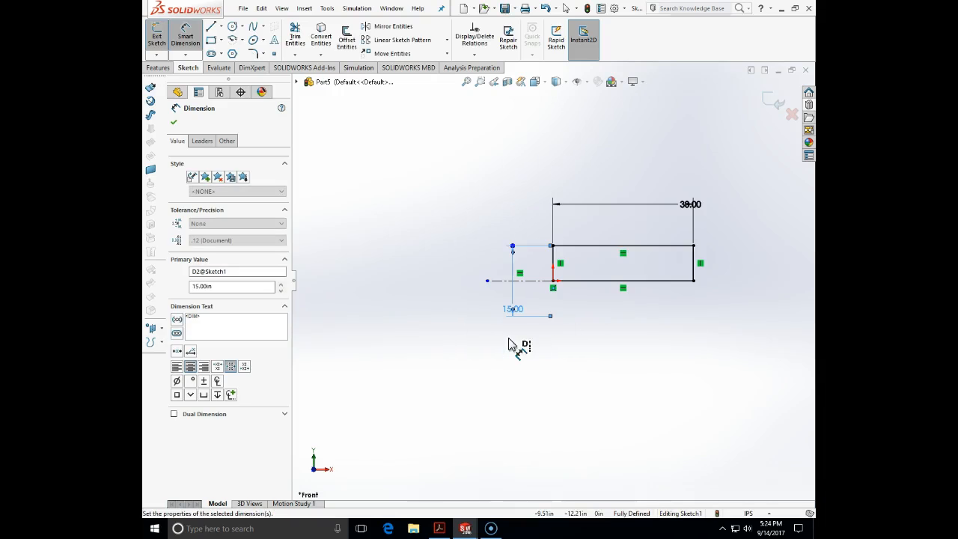
Finish the sketch and revolve the rectangle about the centerline into a solid cylinder
left_click(769, 100)
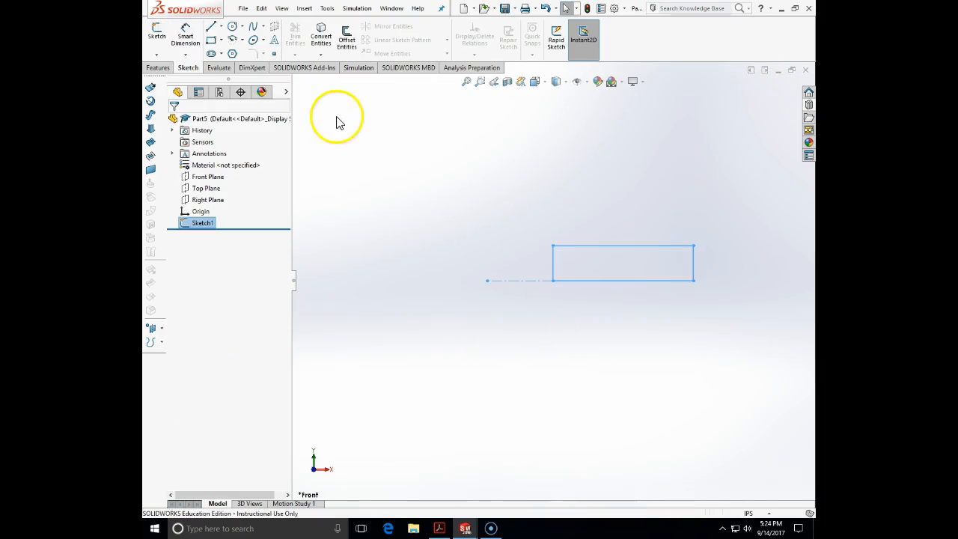
left_click(155, 68)
left_click(199, 54)
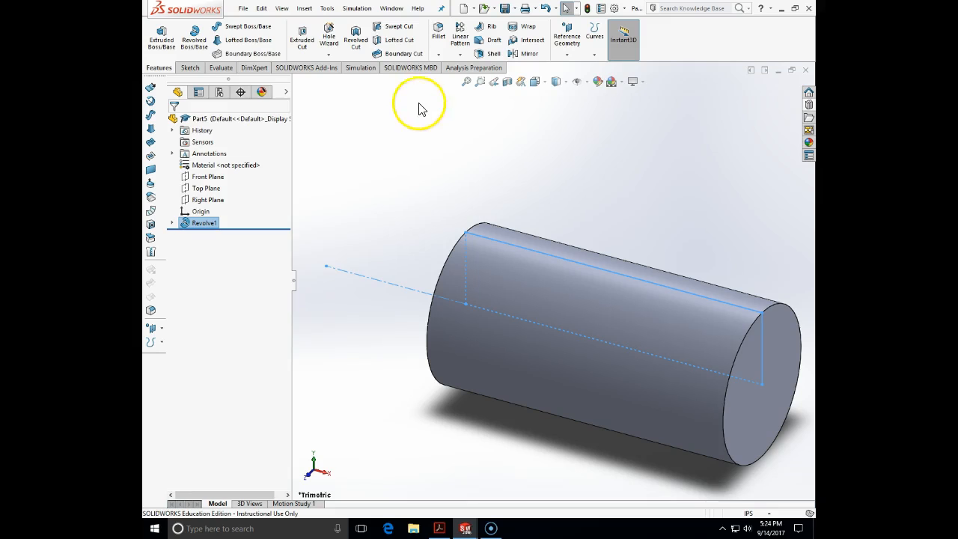
left_click(438, 56)
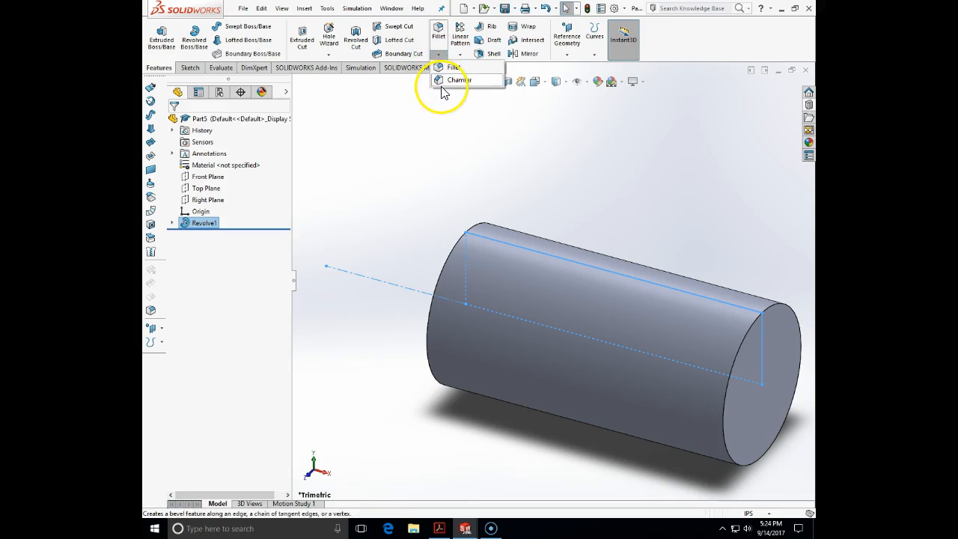
left_click(457, 79)
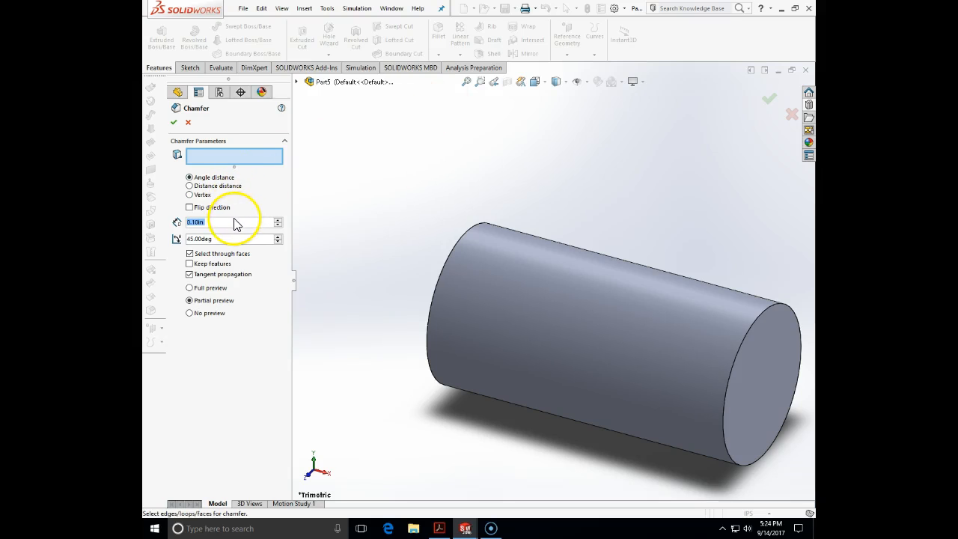
type("2mm")
key("Return")
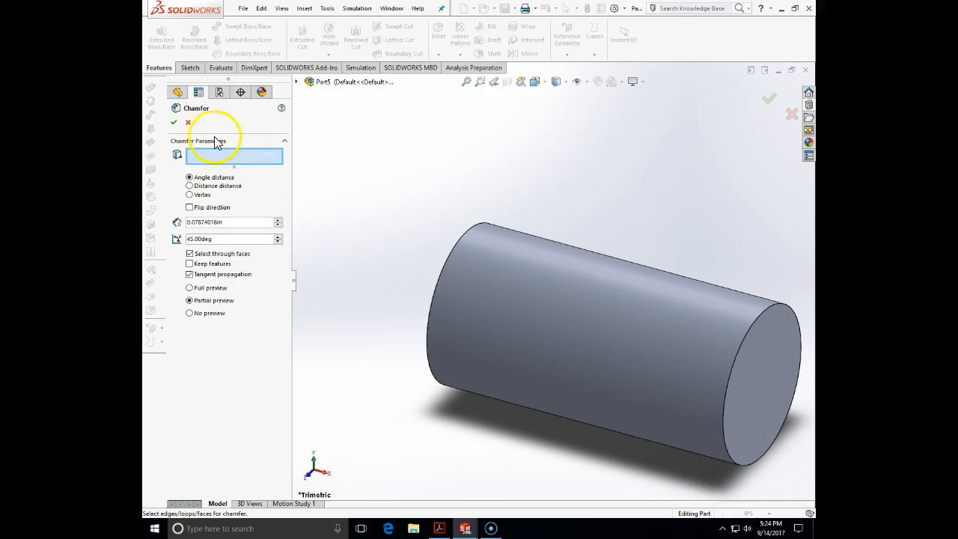
left_click(188, 122)
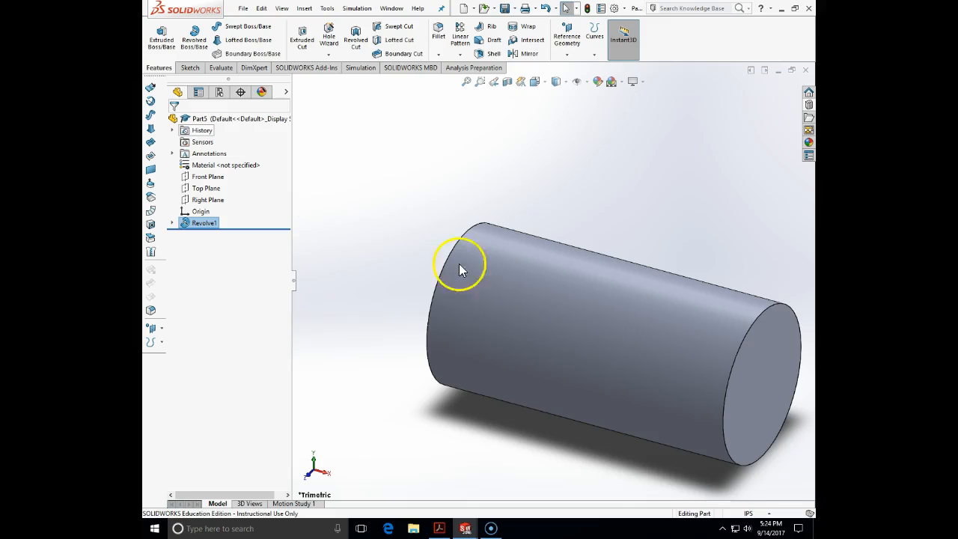
Change the document units to MMGS (millimeter, gram, second)
left_click(768, 513)
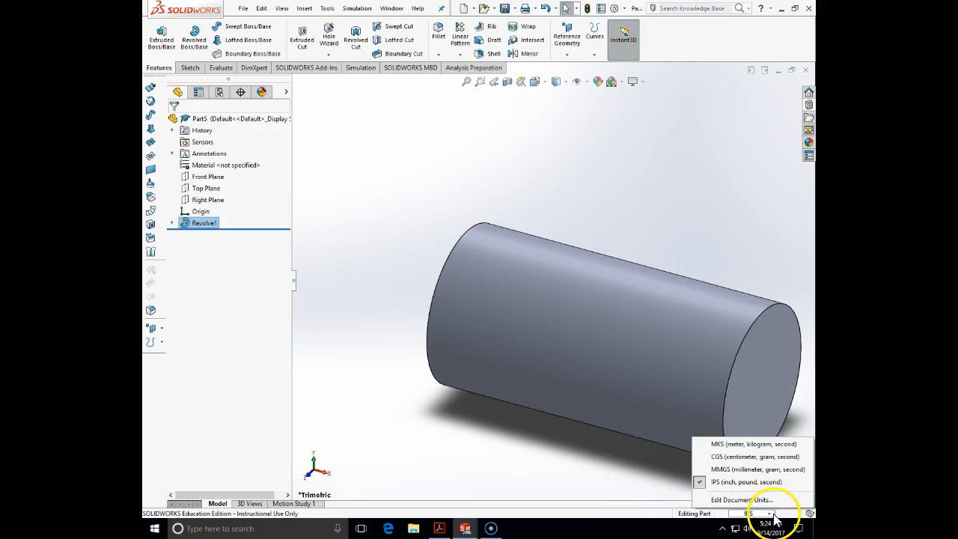
left_click(764, 470)
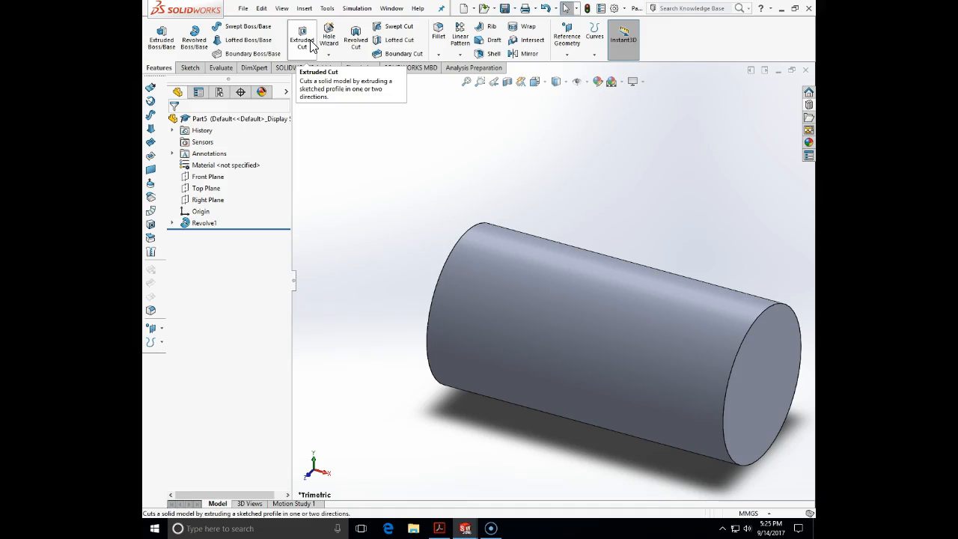
Scale the cylinder uniformly about its centroid by a factor of 0.0393700787 and fit it in the view
left_click(304, 10)
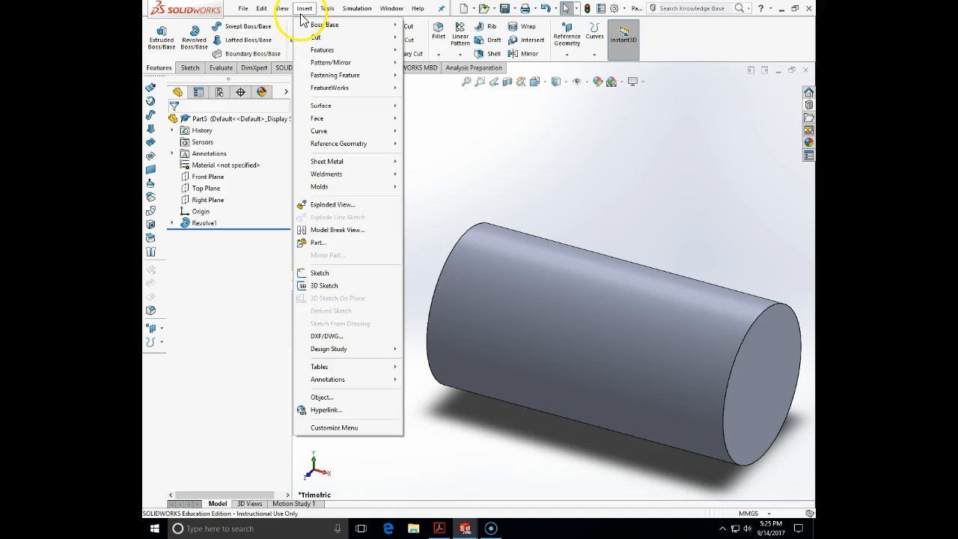
mouse_move(324, 37)
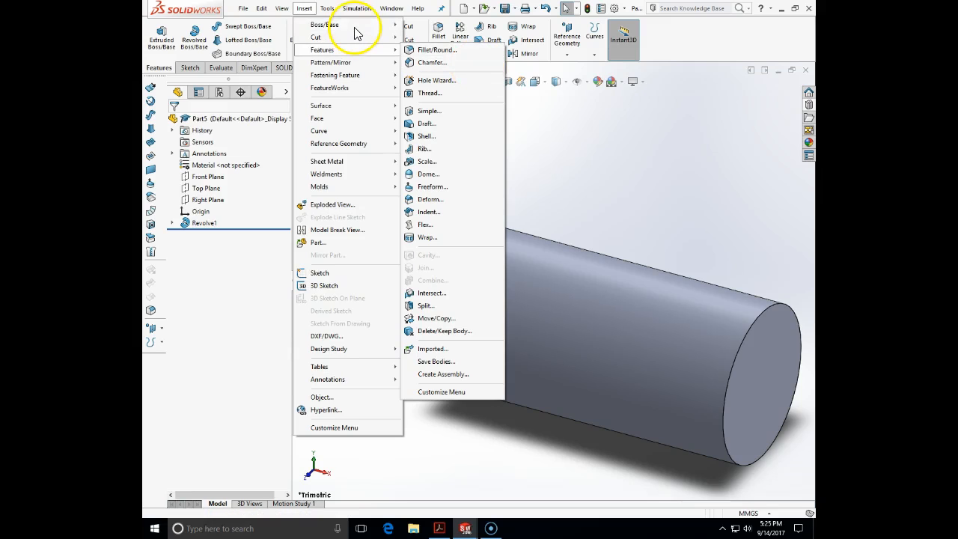
mouse_move(367, 32)
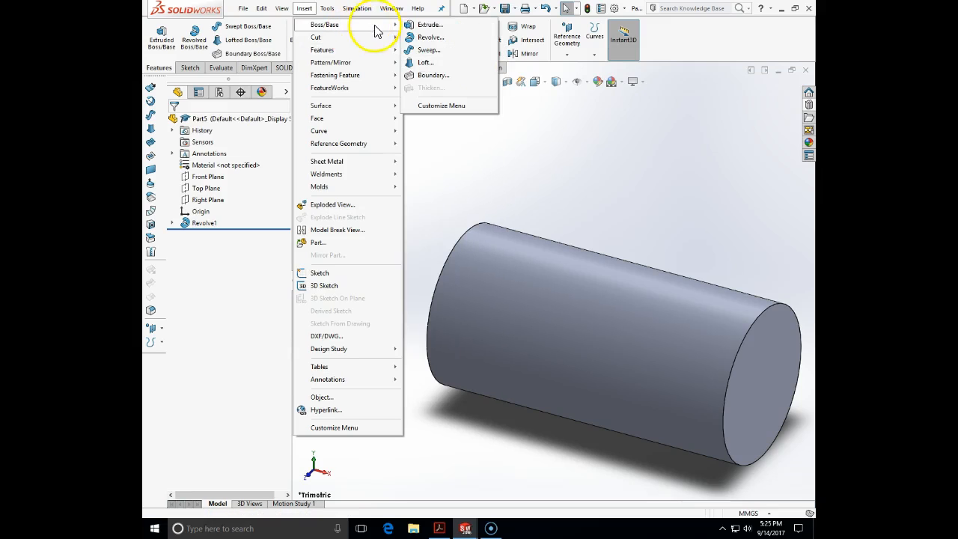
mouse_move(382, 51)
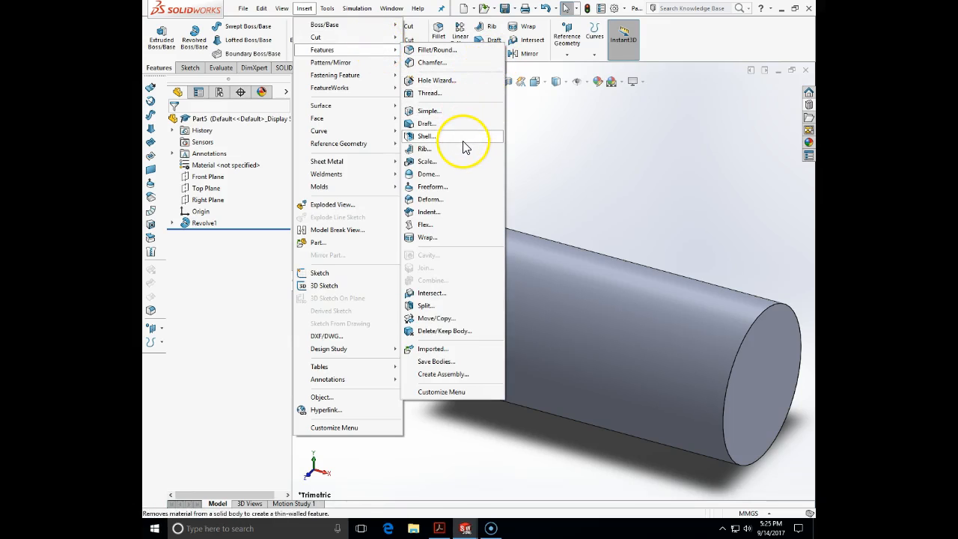
mouse_move(389, 120)
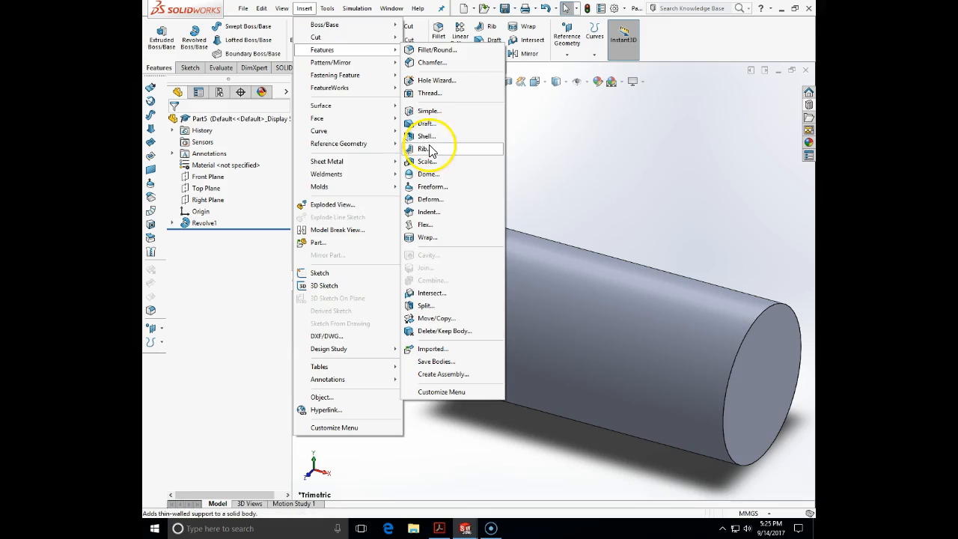
left_click(423, 162)
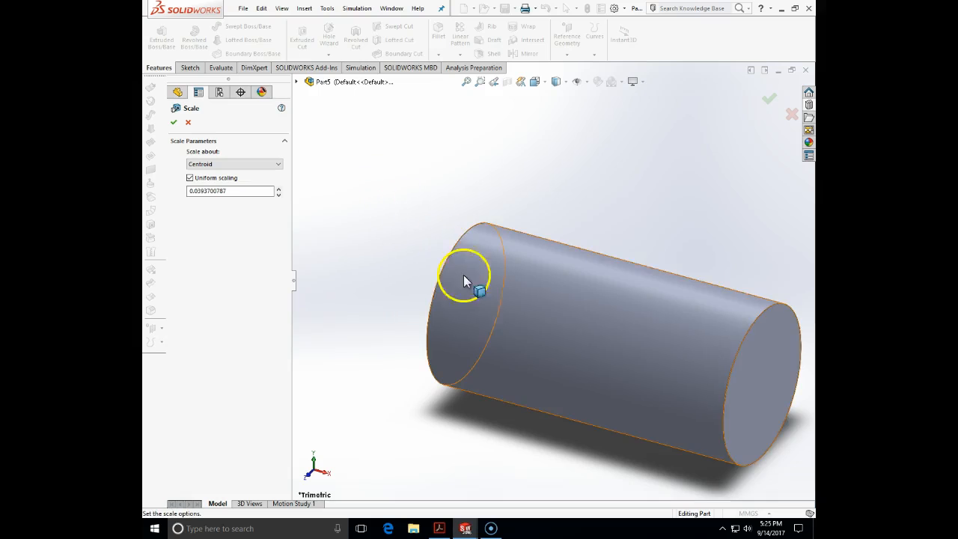
left_click(481, 306)
left_click(173, 122)
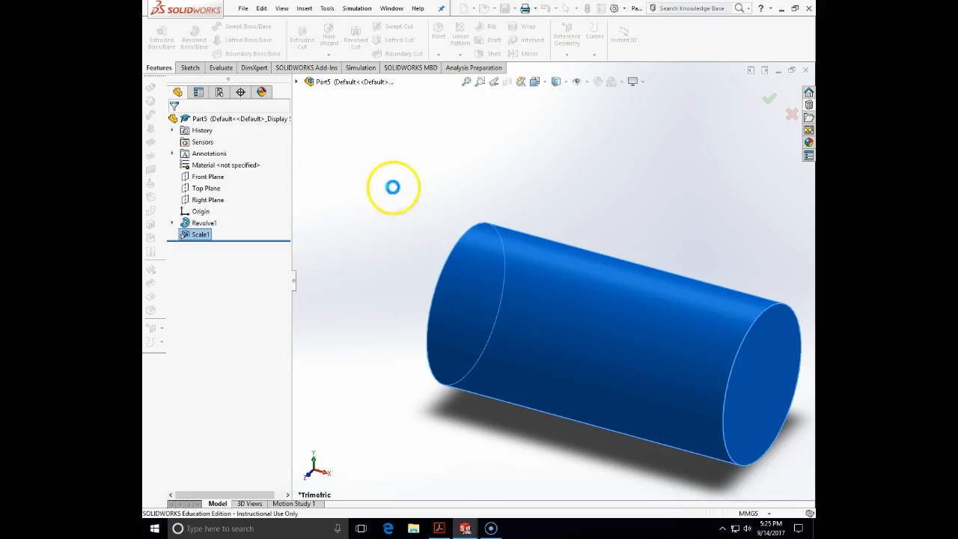
left_click(466, 81)
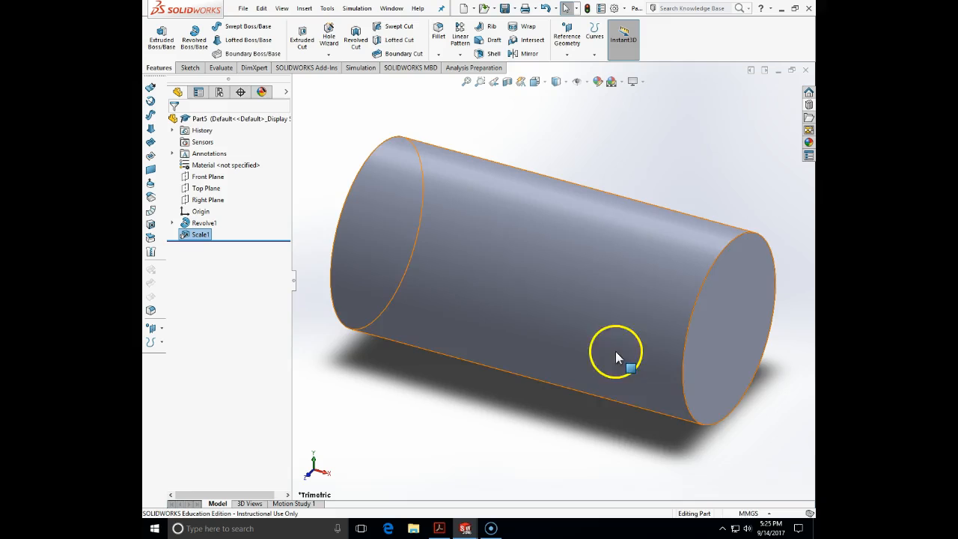
Measure the center distance between the cylinder's two circular end edges to check the scaled length
left_click(220, 67)
left_click(186, 41)
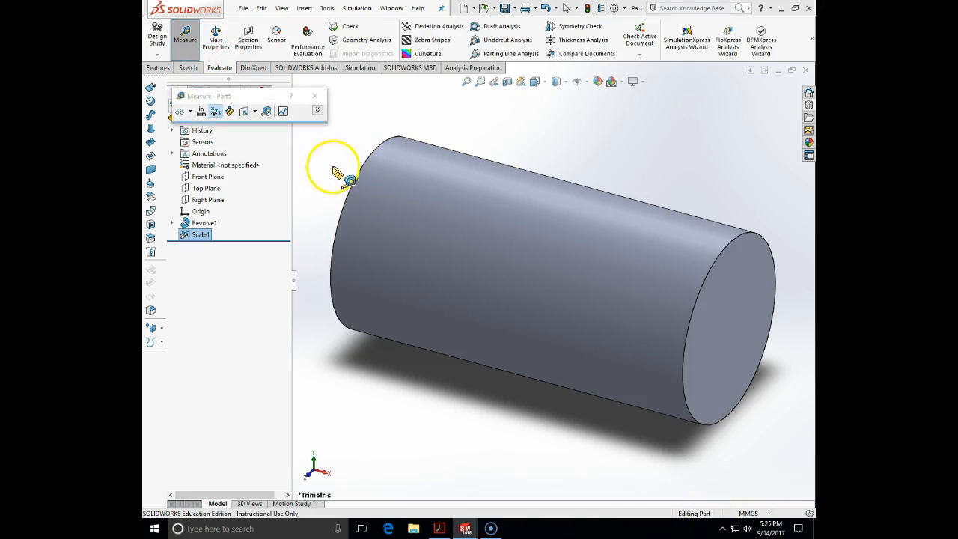
left_click(355, 187)
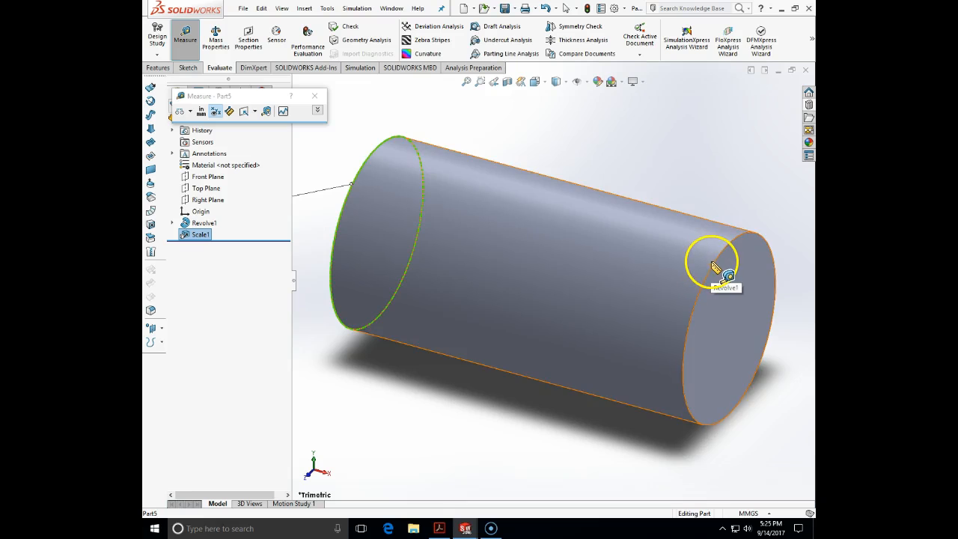
left_click(717, 263)
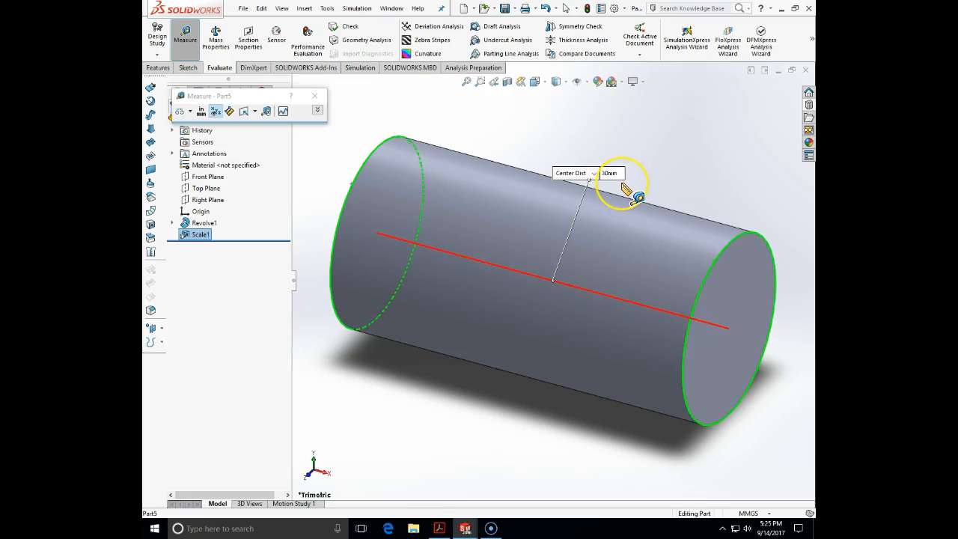
left_click(765, 241)
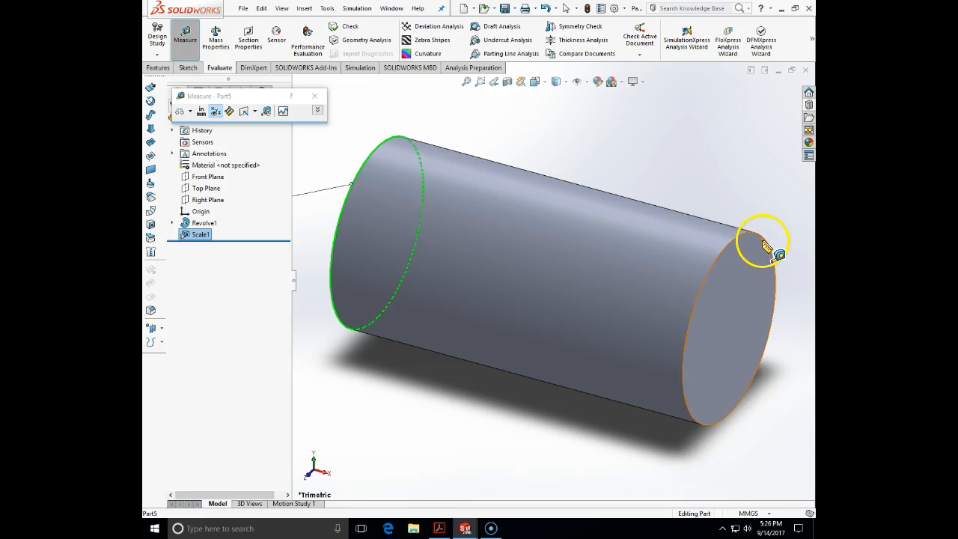
left_click(764, 241)
key("Escape")
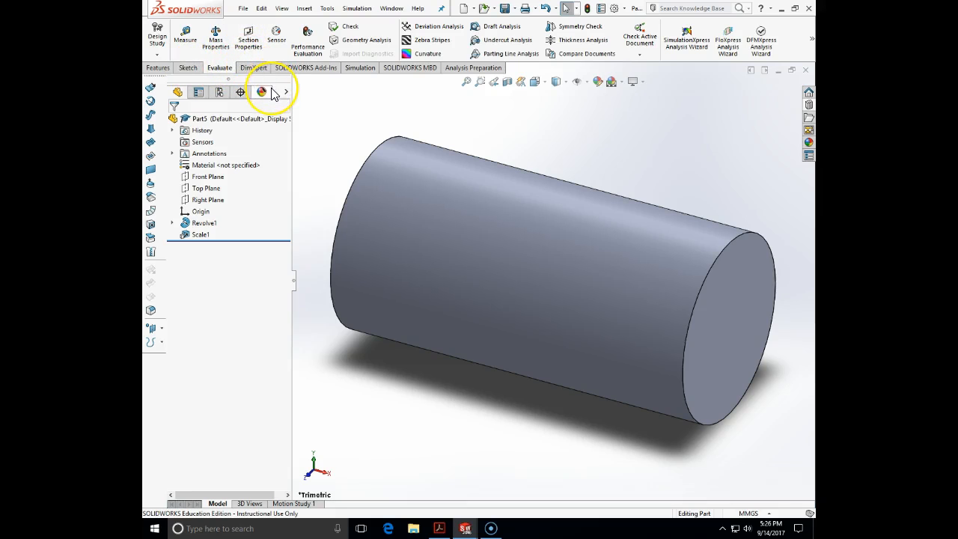
Undo the uniform scaling of the cylinder
key("ctrl+z")
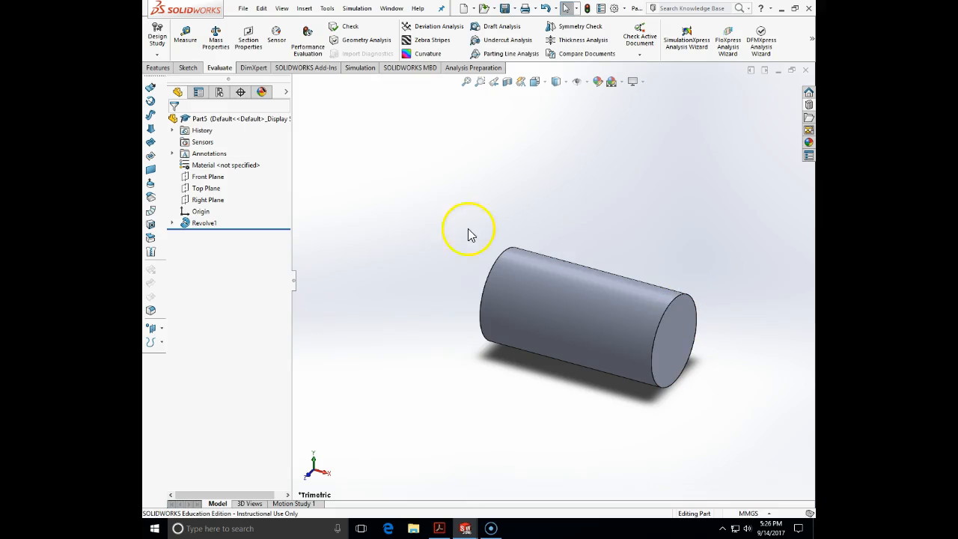
Scale the cylinder uniformly about its centroid by a factor of 0.0393700787
left_click(306, 10)
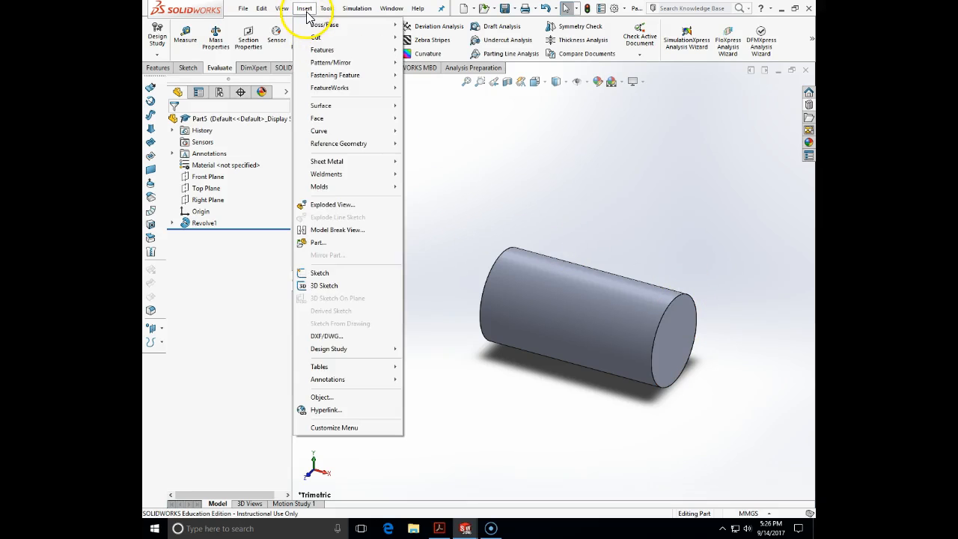
mouse_move(320, 55)
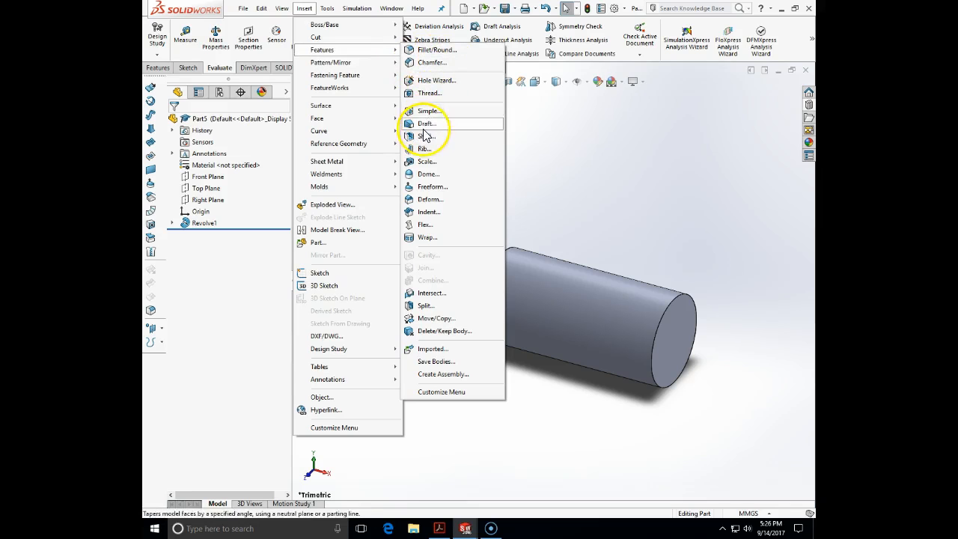
left_click(427, 162)
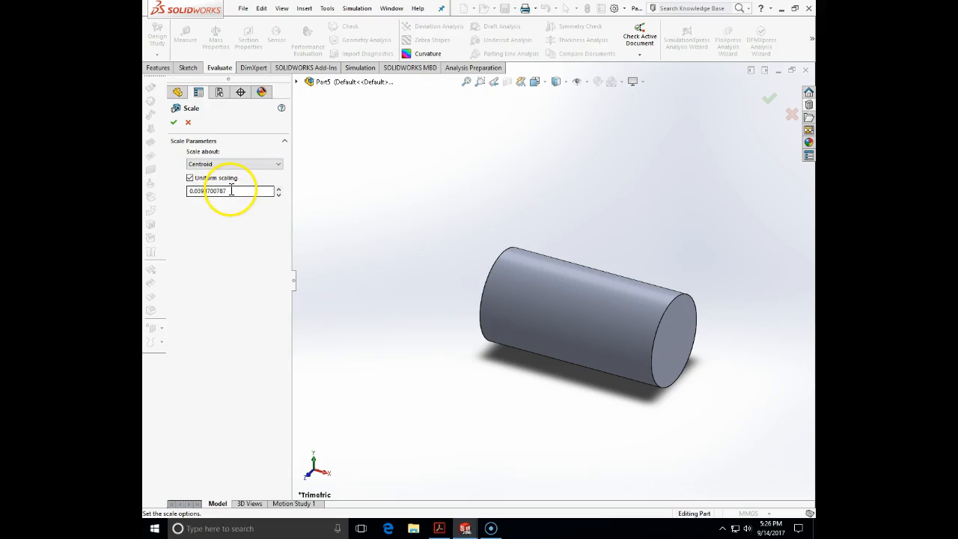
left_click_drag(232, 191, 189, 191)
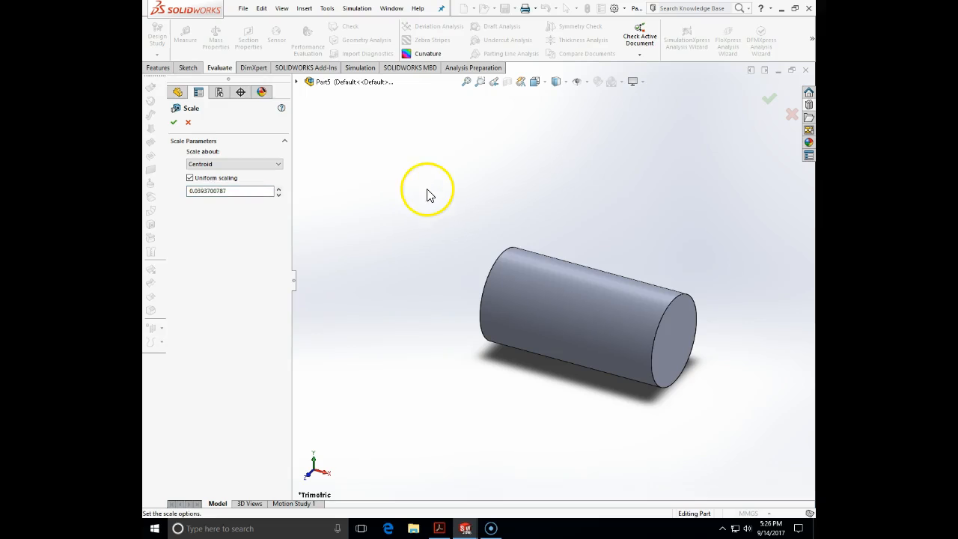
left_click(582, 307)
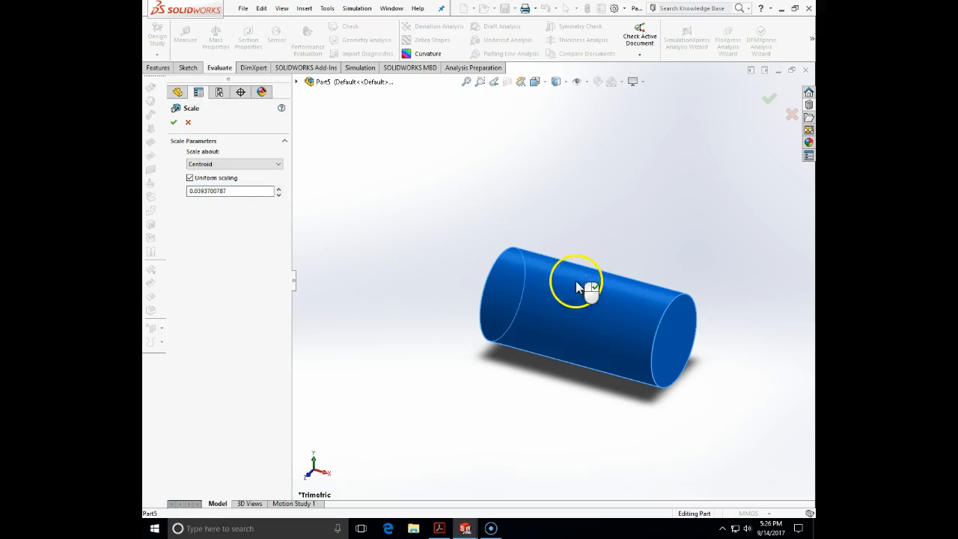
left_click(173, 122)
scroll(599, 329, "down", 5)
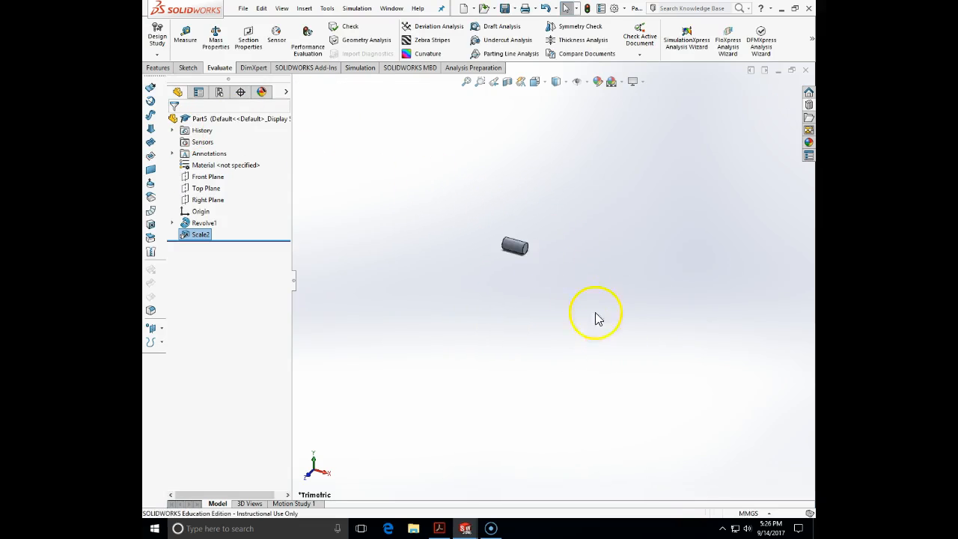
scroll(502, 120, "down", 2)
Chamfer both circular end edges of the cylinder with a 2 mm distance at 45 degrees
left_click(157, 69)
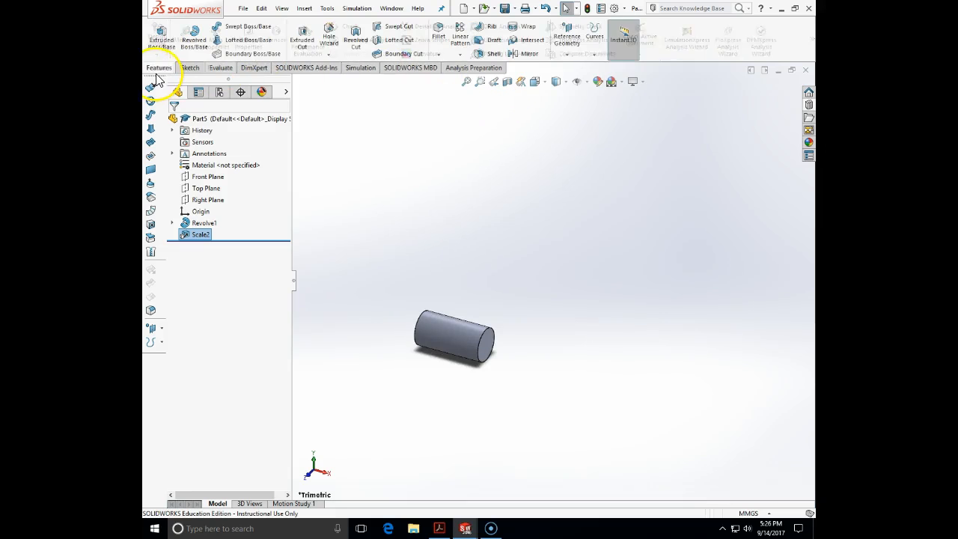
left_click(438, 54)
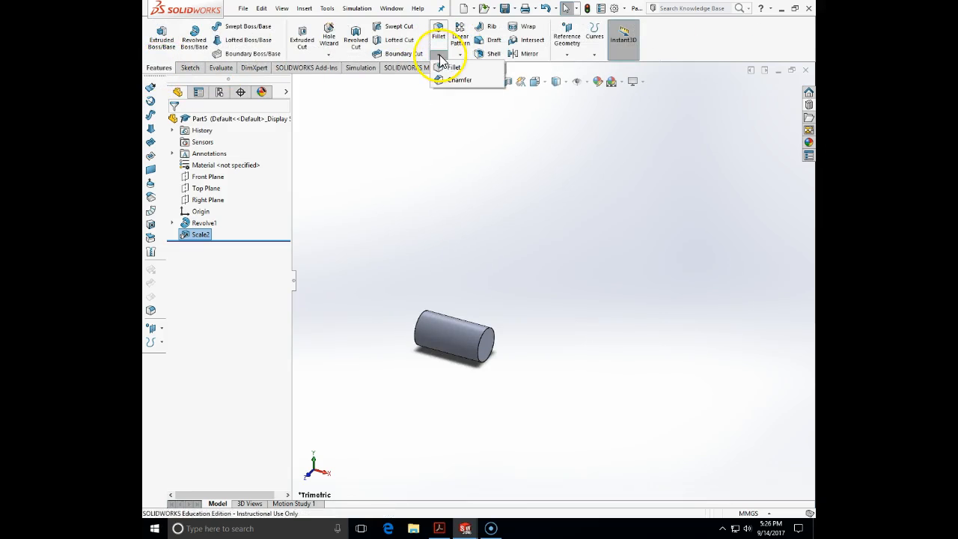
left_click(456, 80)
left_click(224, 222)
type("2")
key("Return")
left_click(490, 332)
left_click(424, 320)
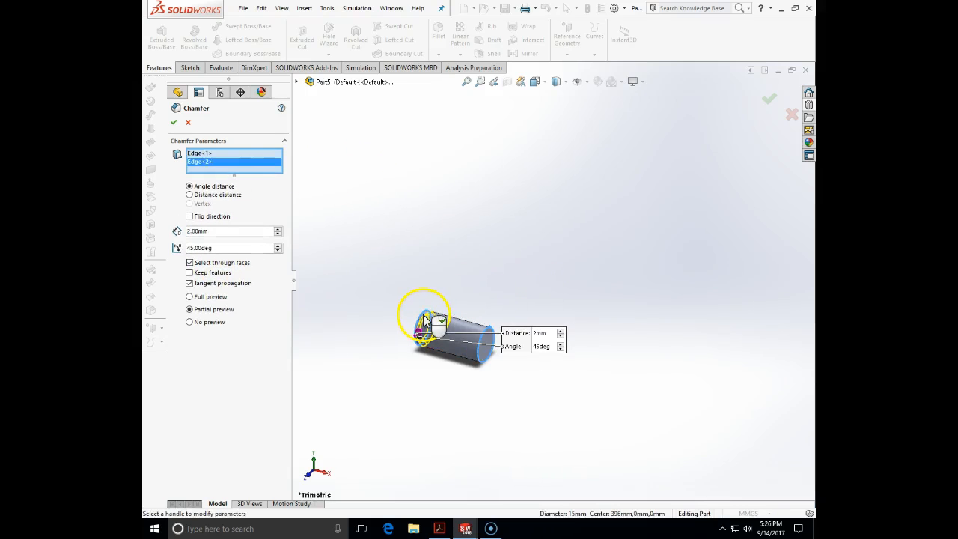
left_click(173, 125)
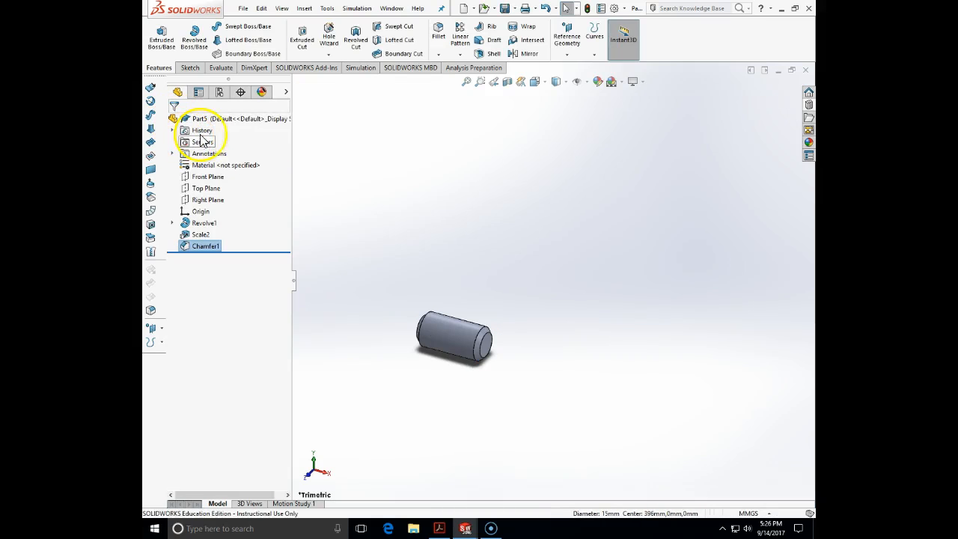
Save the chamfered cylinder part as D15 POST in the ENGT131-FA-17 folder
left_click(243, 8)
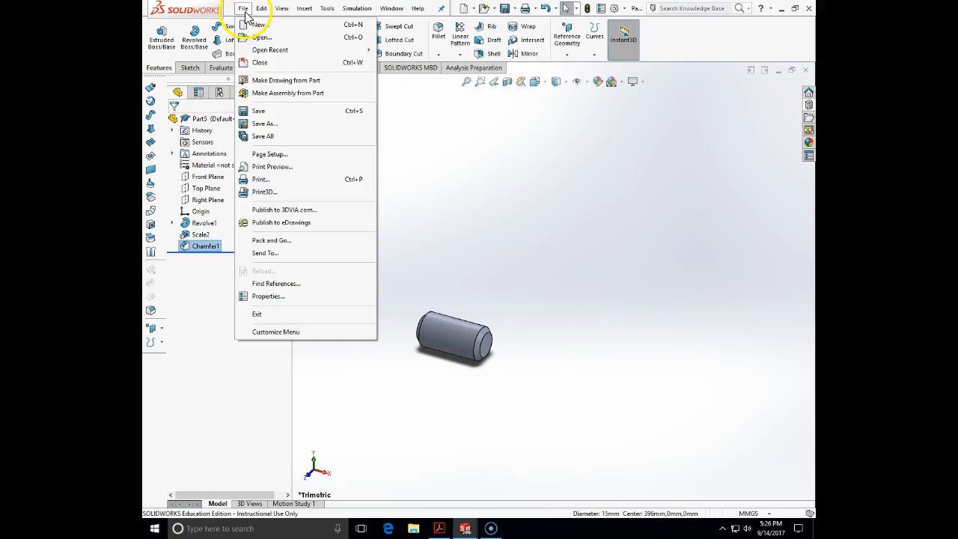
left_click(276, 129)
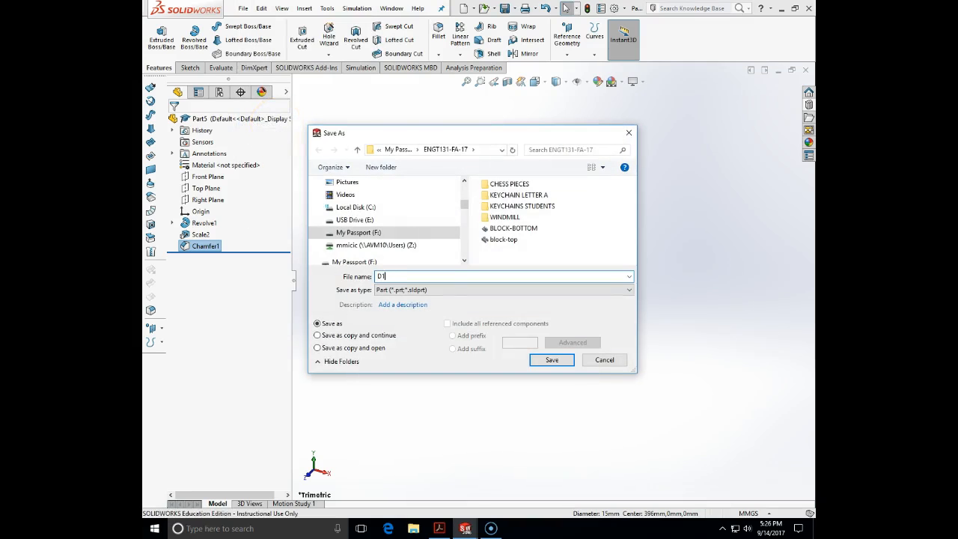
key("Return")
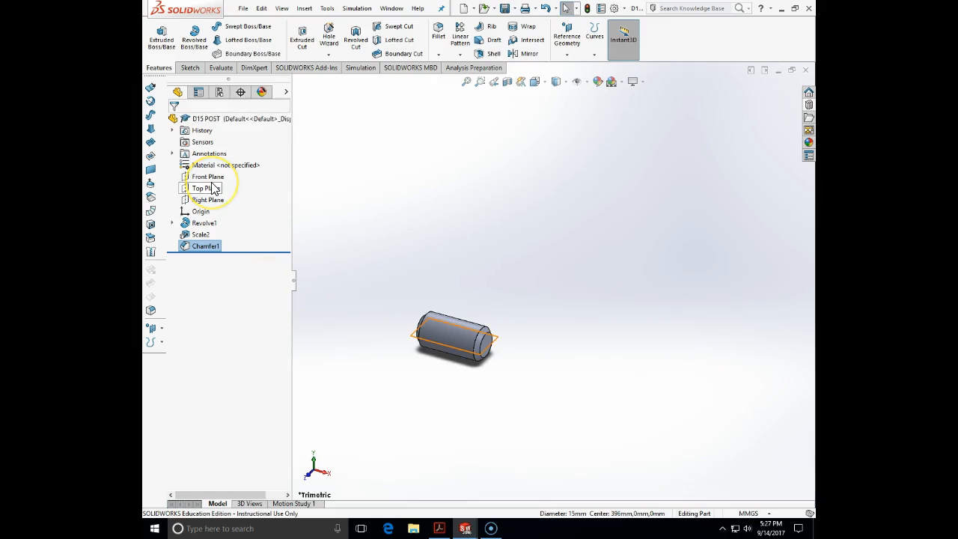
right_click(224, 161)
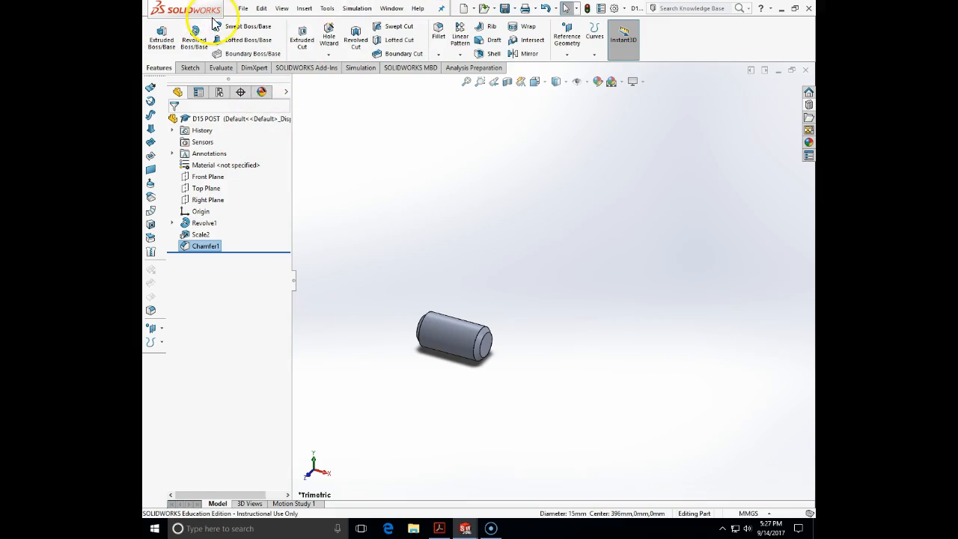
Create a new assembly from the open BLOCK-BOTTOM part and place BLOCK-BOTTOM as its first component
left_click(390, 8)
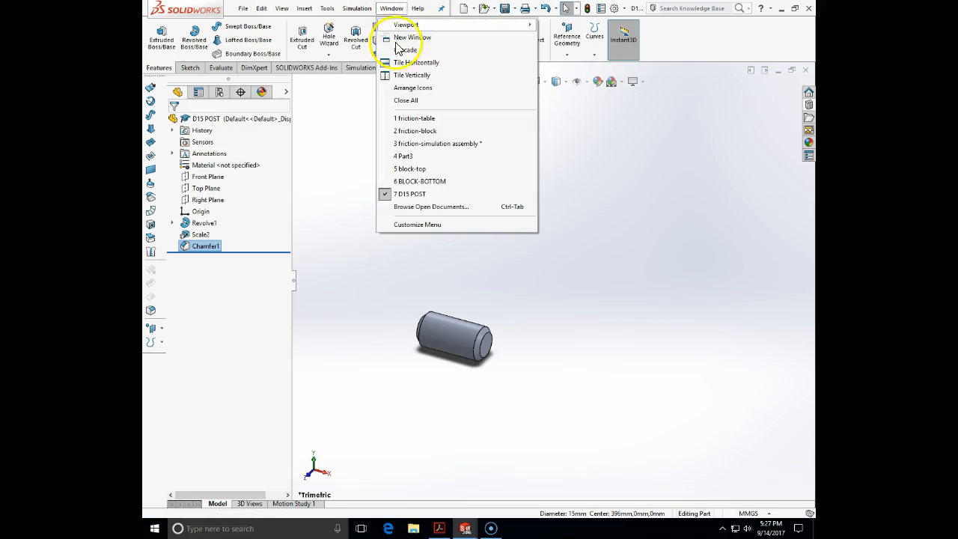
left_click(431, 182)
middle_click_drag(428, 189, 554, 225)
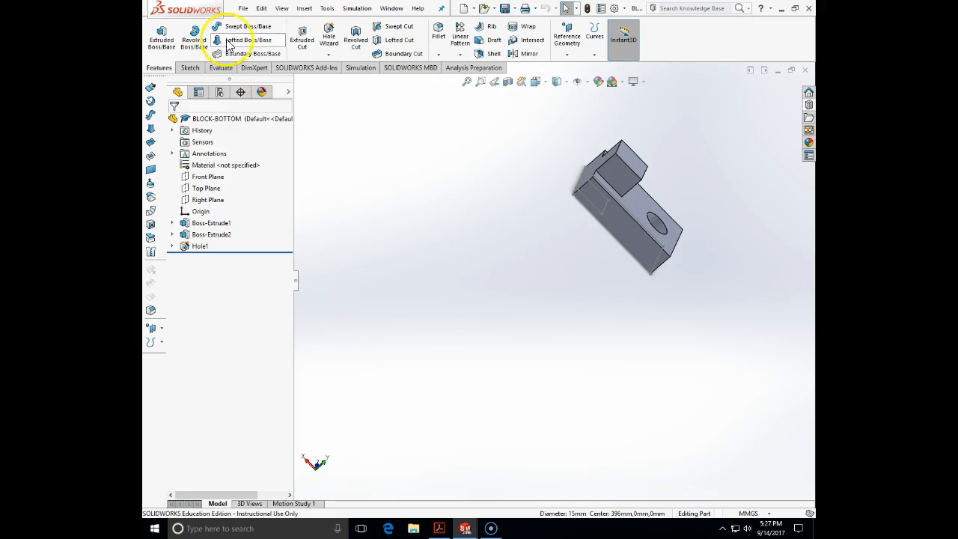
left_click(243, 8)
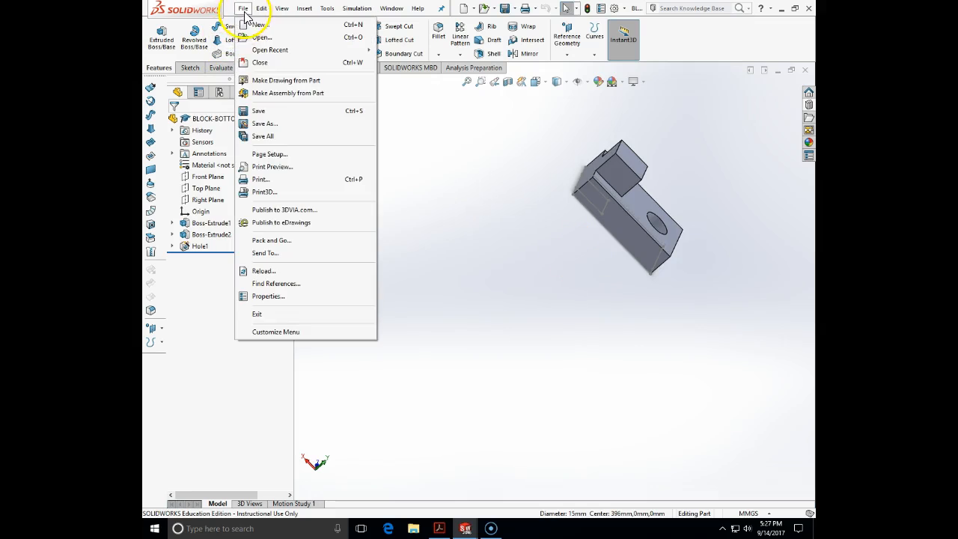
left_click(277, 95)
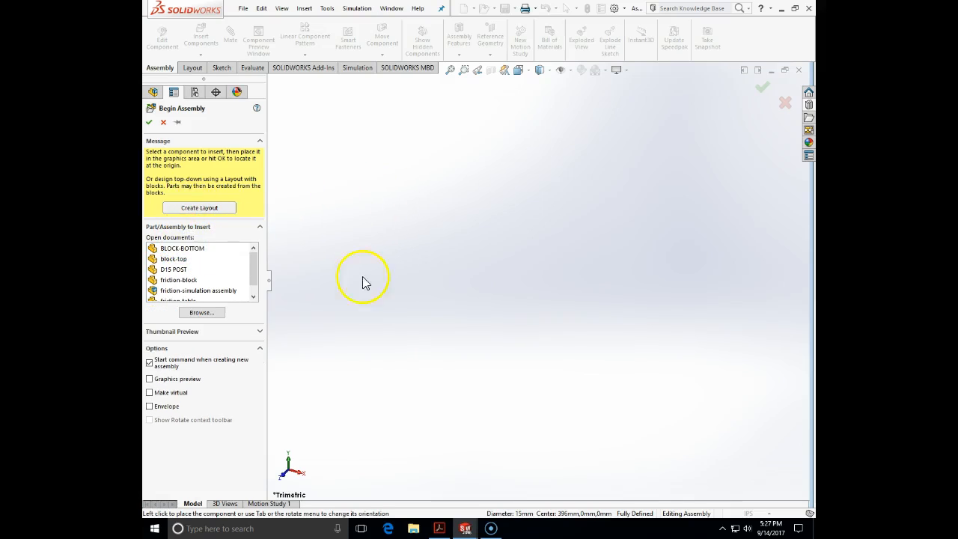
left_click(182, 247)
left_click(397, 250)
mouse_move(430, 215)
middle_mouse_down()
mouse_move(496, 261)
mouse_move(438, 229)
middle_mouse_up()
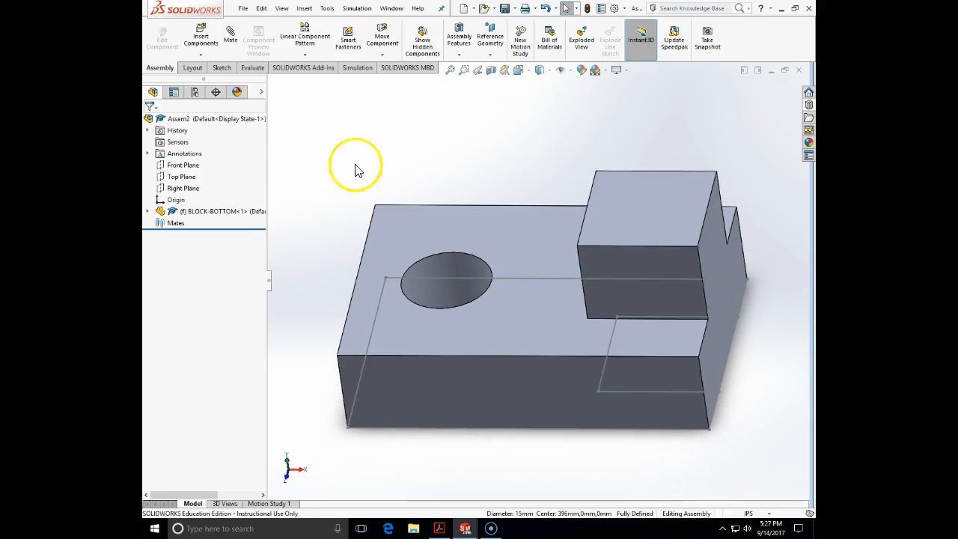
Insert the block-top part into the assembly and place it above BLOCK-BOTTOM
left_click(200, 45)
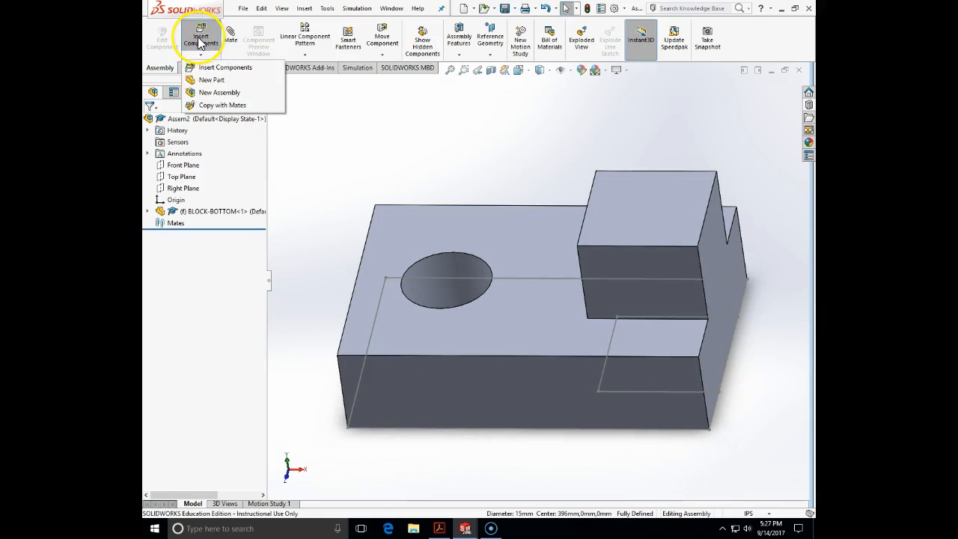
left_click(200, 68)
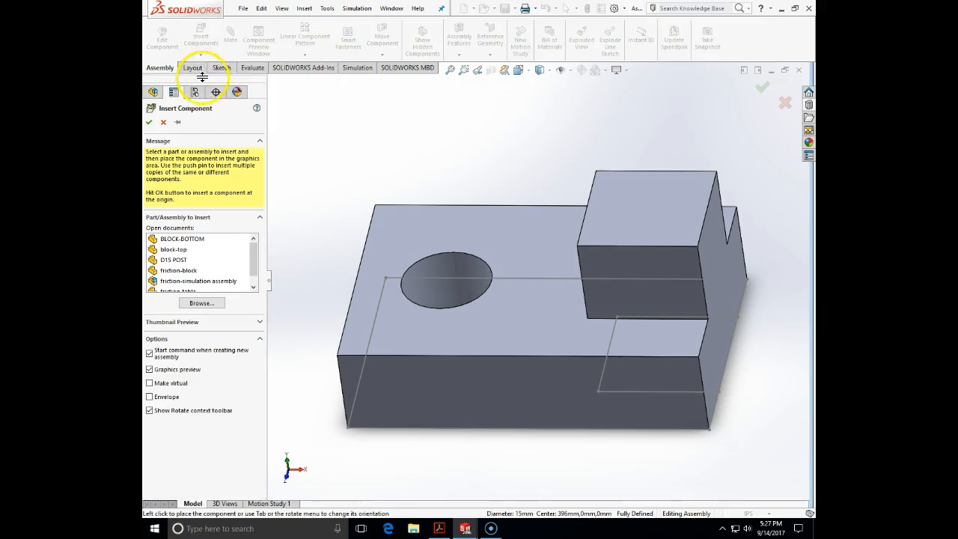
left_click(181, 253)
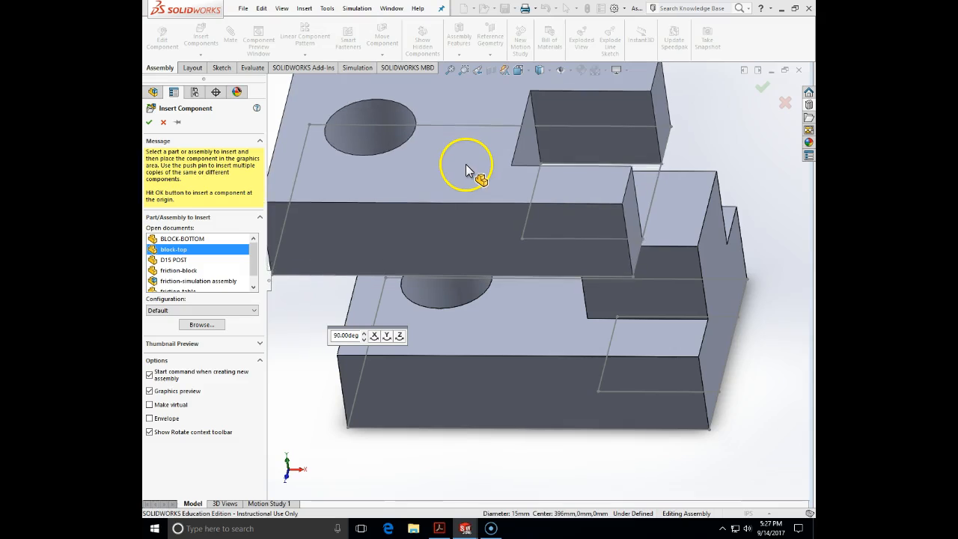
left_click(487, 143)
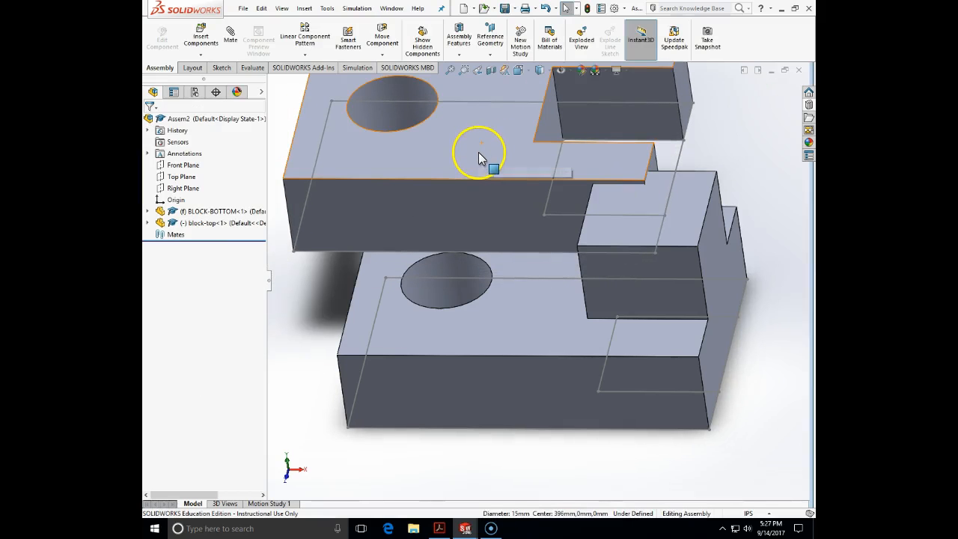
Insert the D15 POST part into the assembly at the origin
left_click(201, 54)
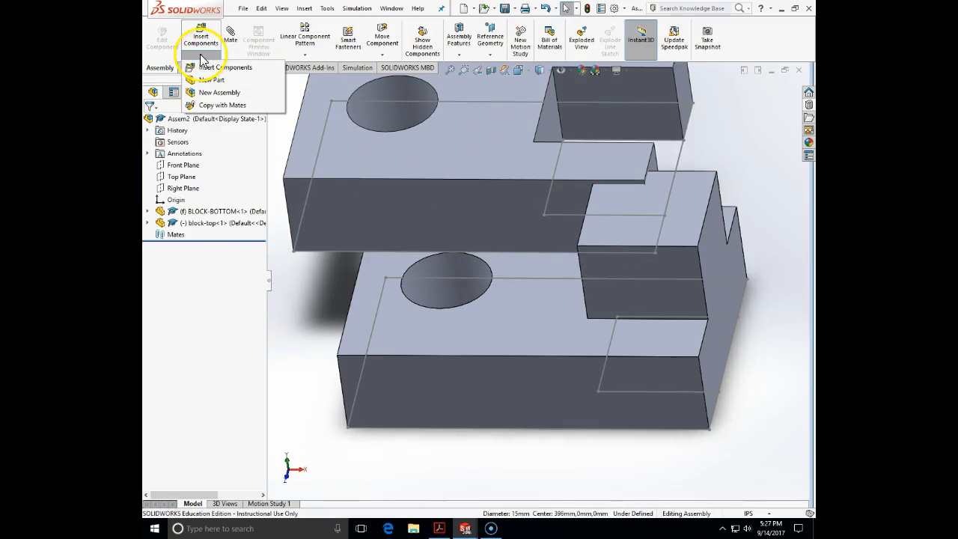
left_click(207, 69)
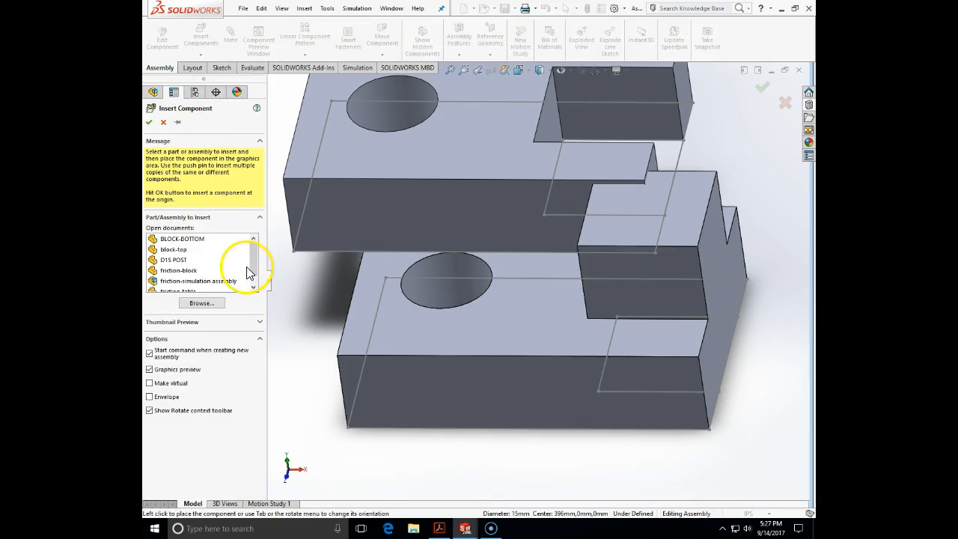
left_click(168, 259)
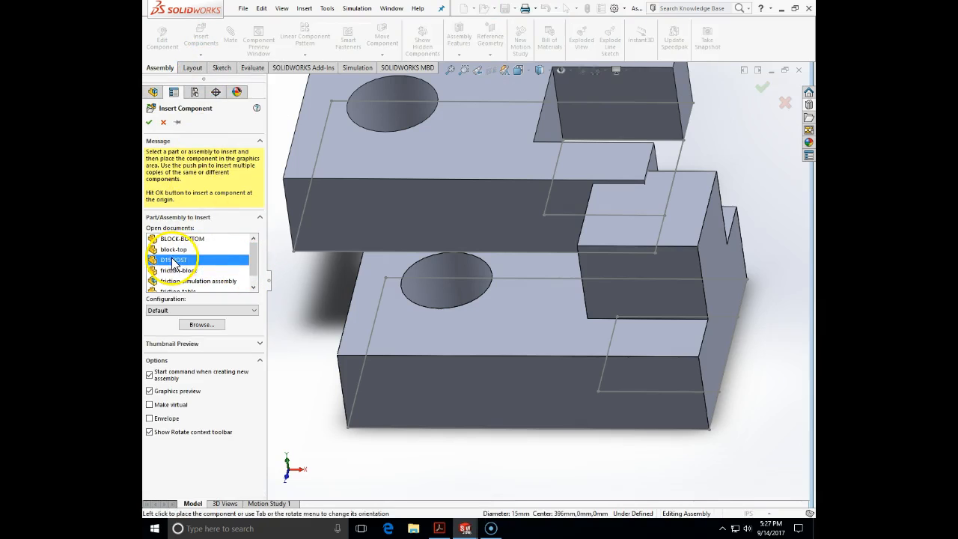
left_click(149, 124)
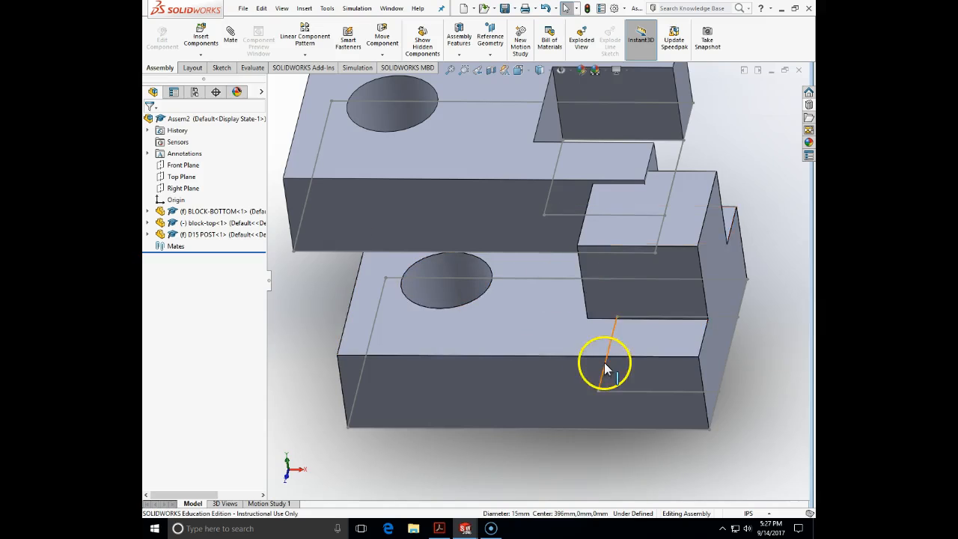
Float the fixed D15 POST component and move it closer to the two blocks
scroll(621, 352, "up", 6)
middle_click_drag(633, 317, 608, 293)
left_click_drag(680, 323, 428, 320)
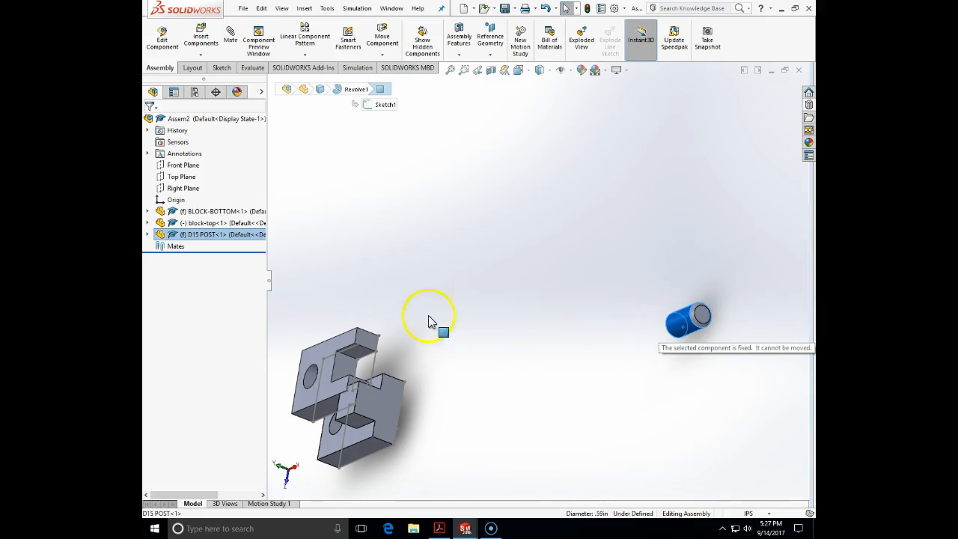
right_click(204, 234)
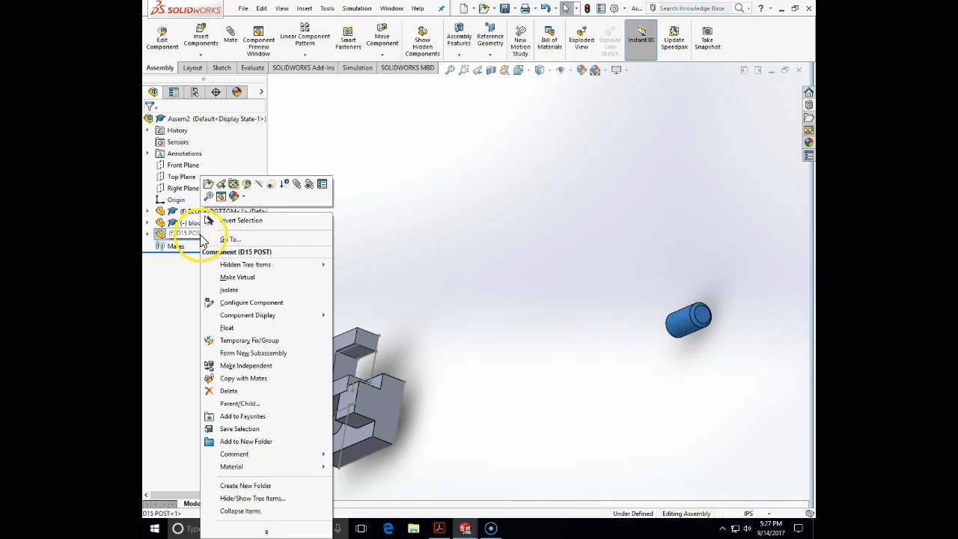
left_click(227, 327)
left_click_drag(681, 342, 354, 337)
middle_click_drag(354, 332, 470, 318)
left_click_drag(557, 193, 337, 367)
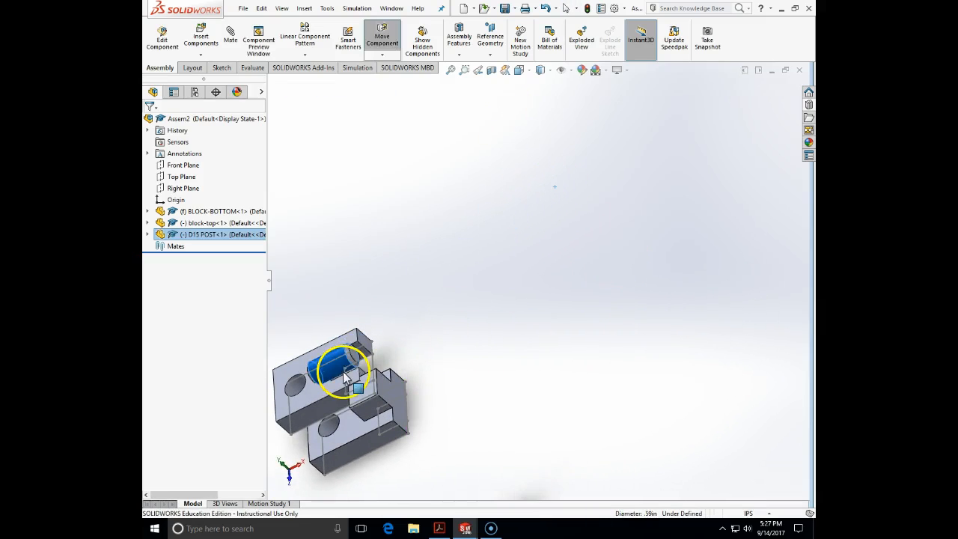
Add a concentric mate between the D15 POST's cylindrical face and the round hole in block-top
left_click(449, 77)
middle_click_drag(568, 262, 637, 258)
scroll(589, 320, "up", 4)
scroll(533, 317, "down", 4)
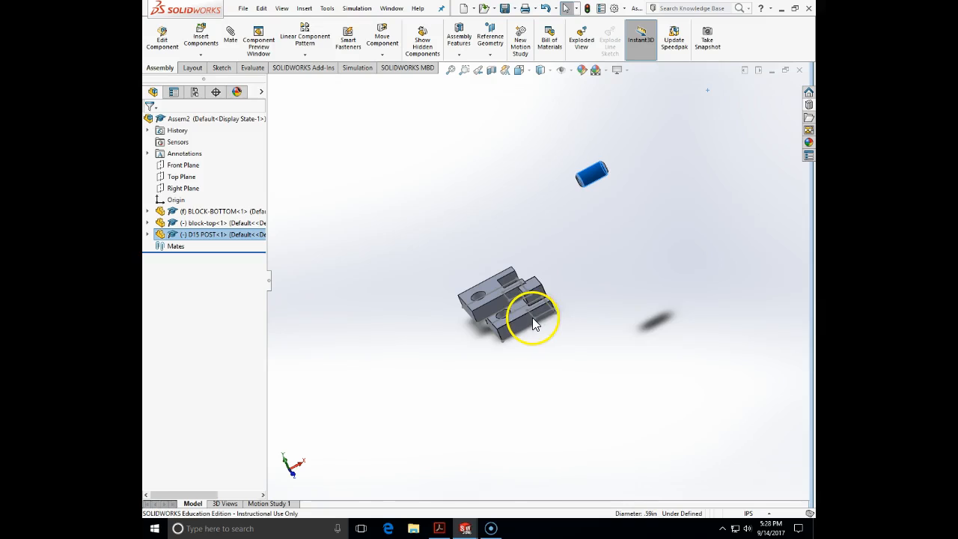
scroll(532, 318, "down", 2)
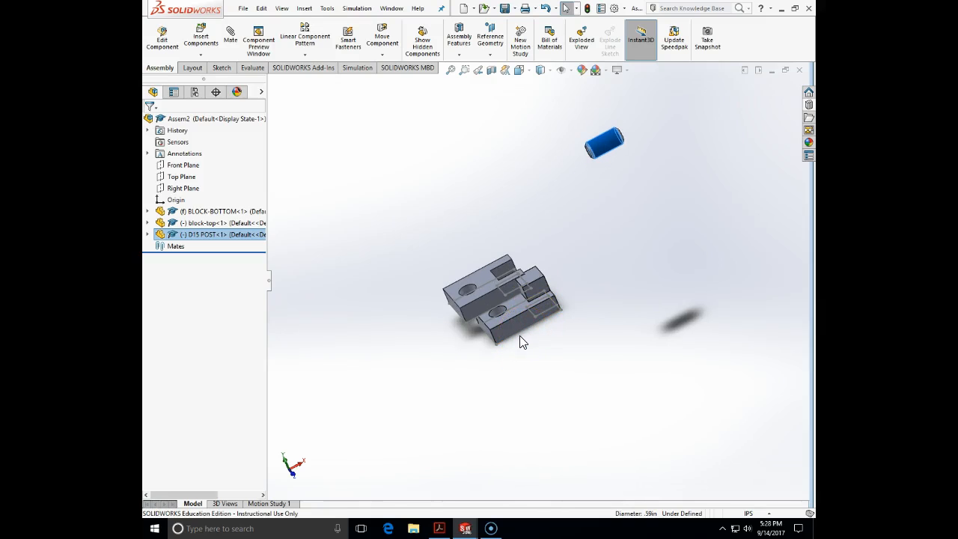
left_click(228, 41)
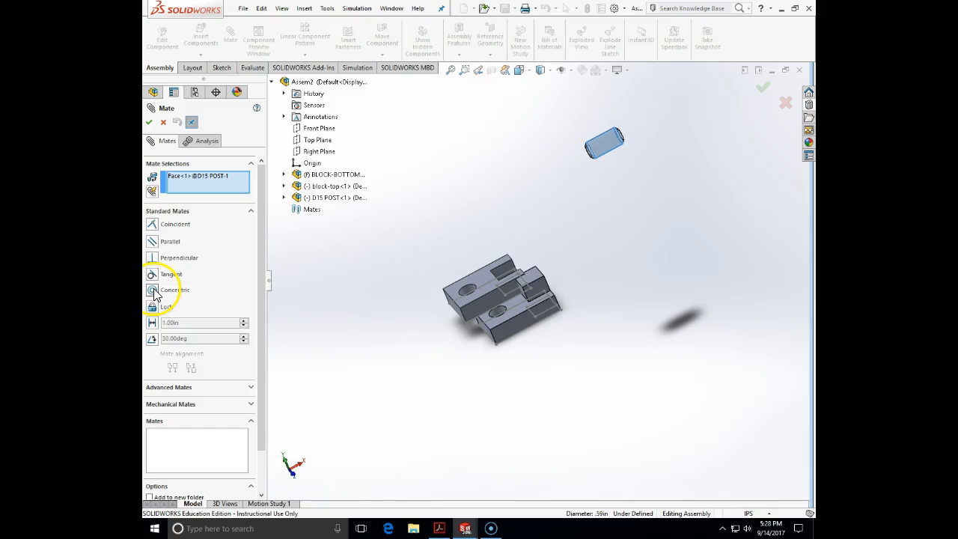
left_click(185, 175)
key("Delete")
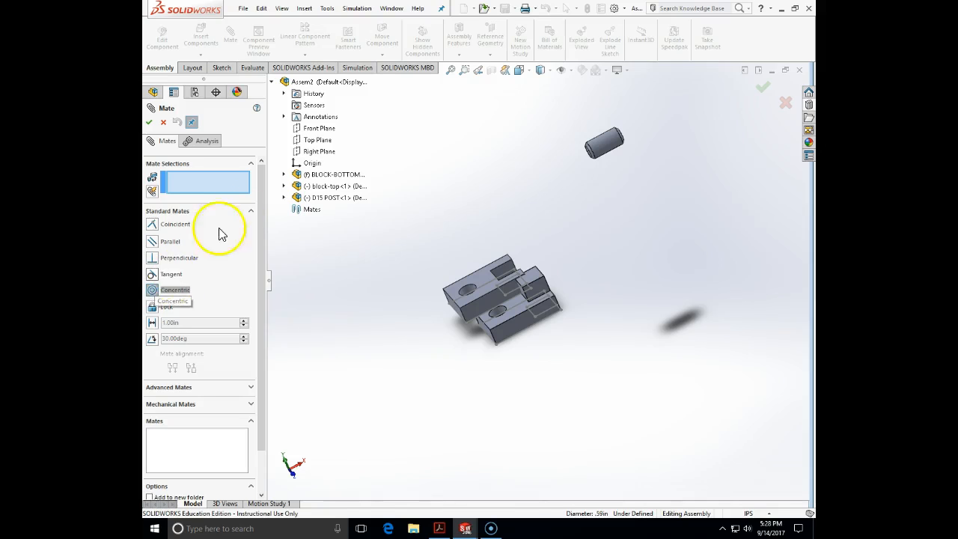
left_click(604, 149)
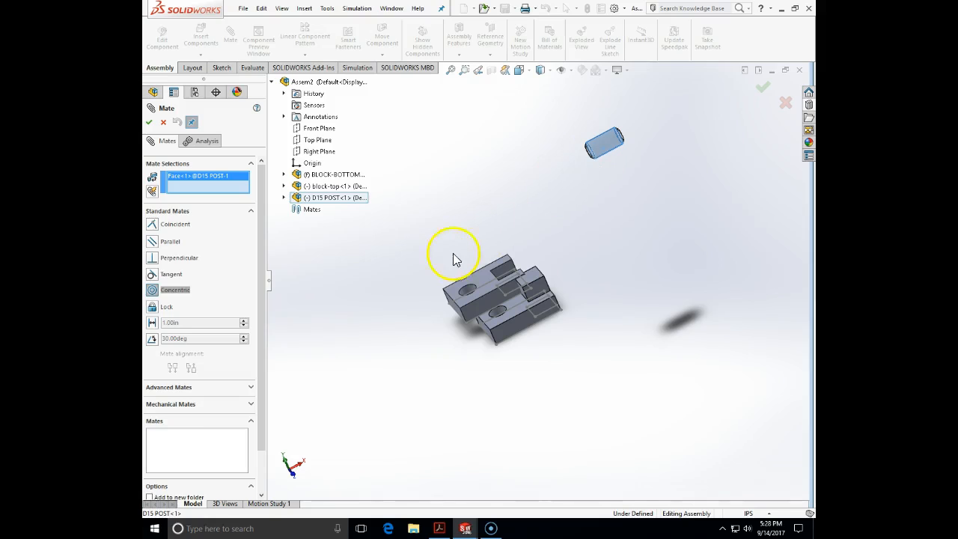
left_click(468, 289)
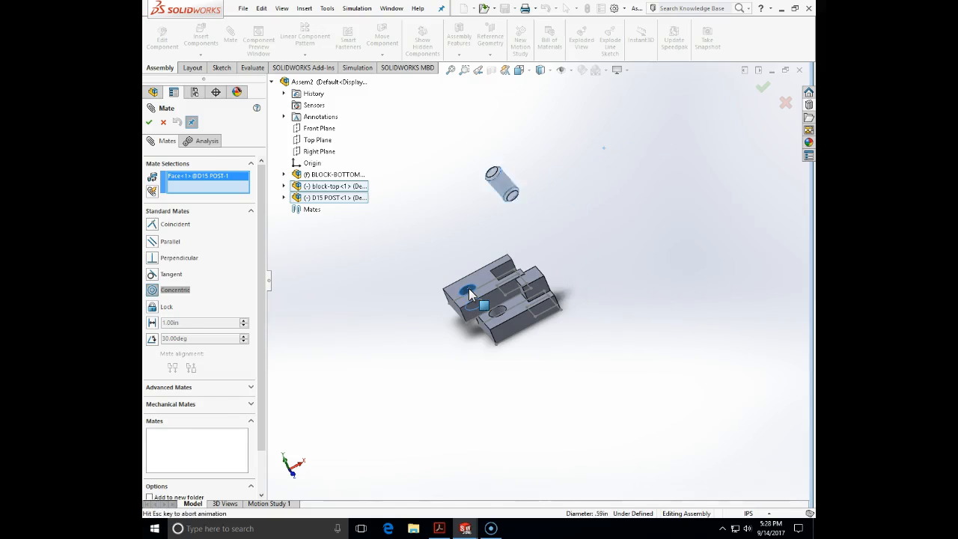
left_click(456, 305)
left_click(149, 122)
Move the D15 POST along its axis and pull block-top up and away from BLOCK-BOTTOM
left_click(413, 159)
left_click_drag(412, 158, 387, 222)
left_click_drag(460, 337, 507, 197)
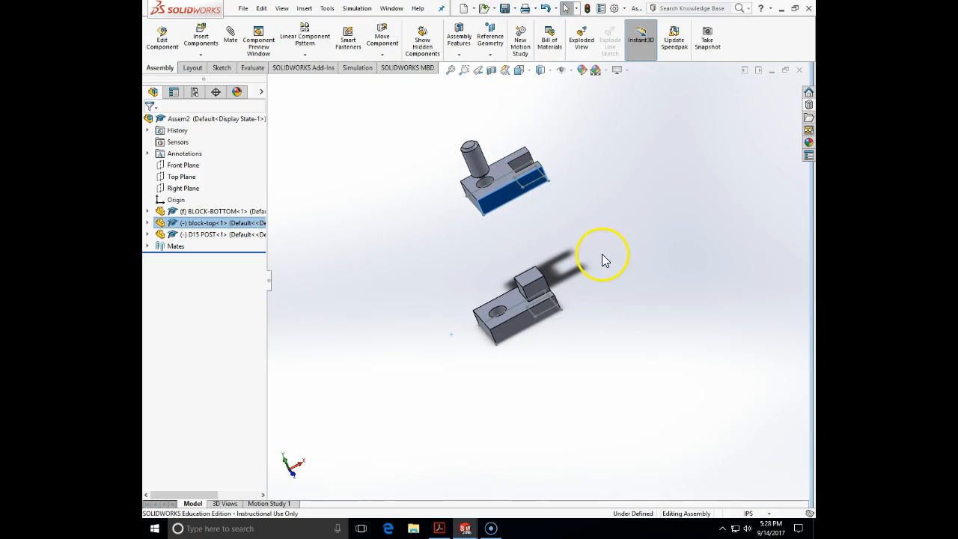
left_click(227, 47)
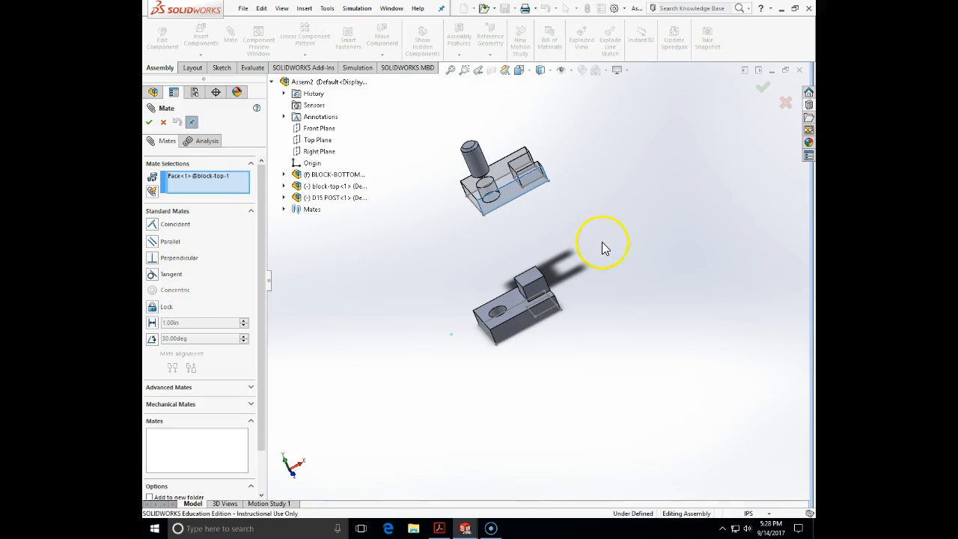
left_click(479, 160)
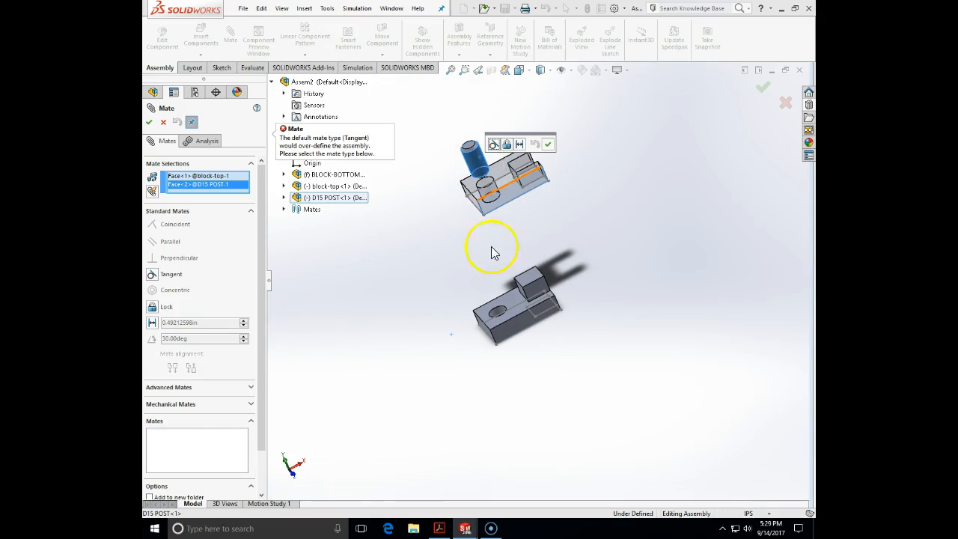
scroll(501, 306, "down", 4)
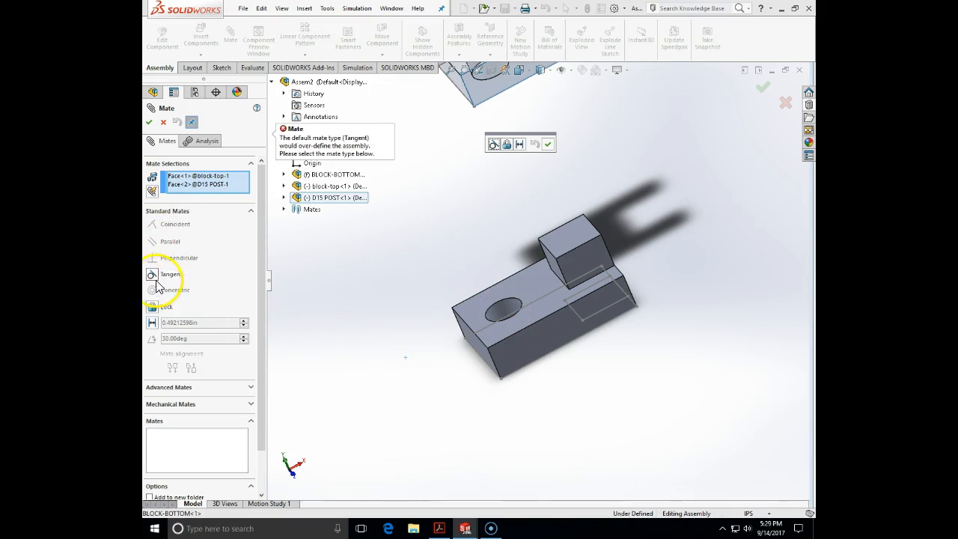
left_click(163, 122)
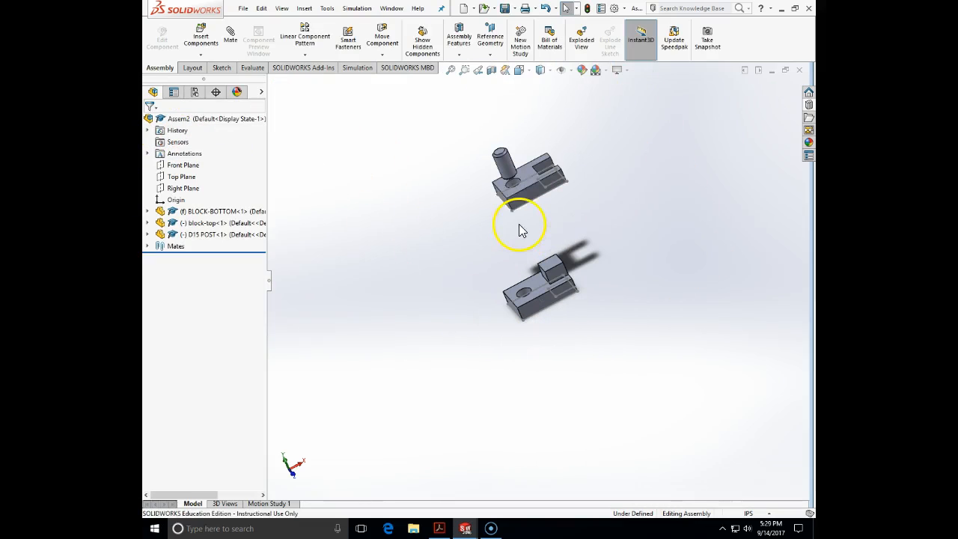
Add a concentric mate between the D15 POST's cylindrical face and the round hole in BLOCK-BOTTOM
left_click(229, 33)
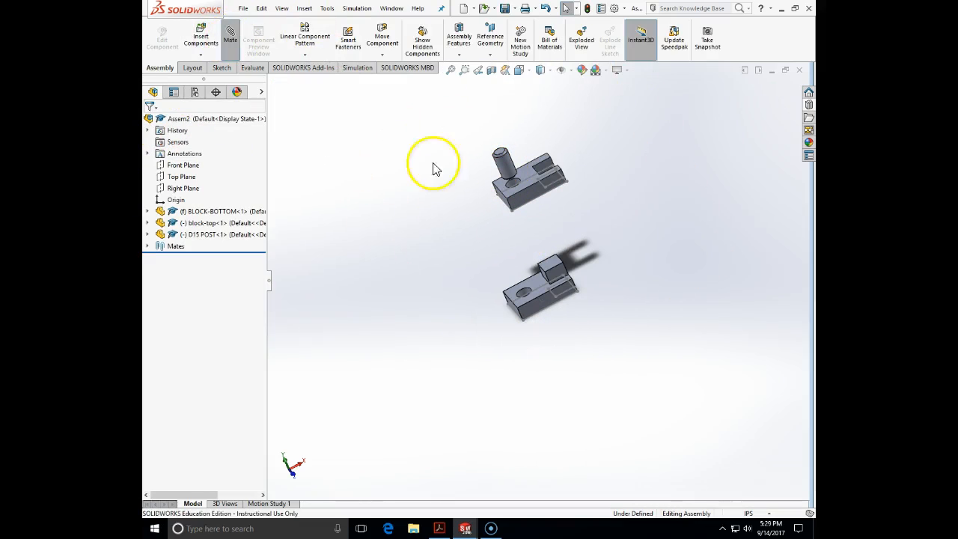
left_click(506, 172)
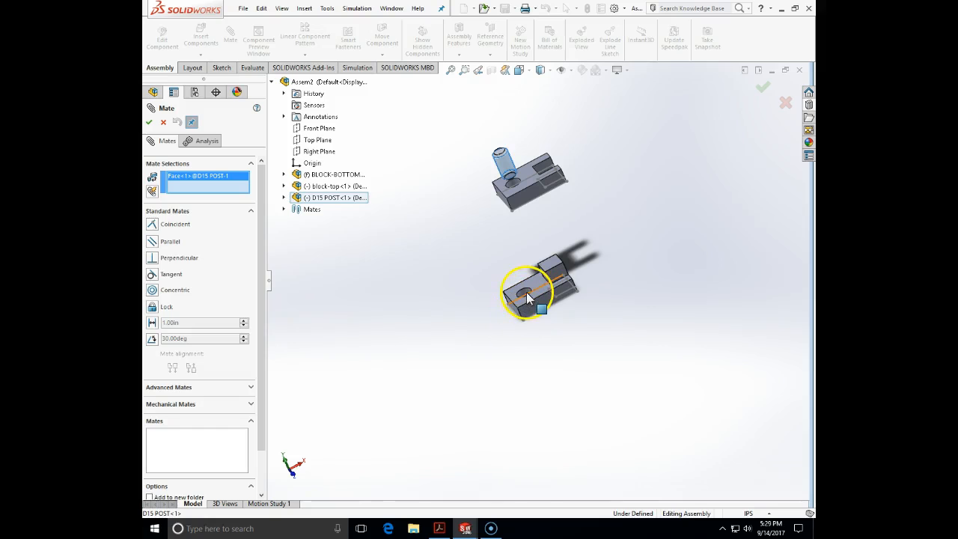
left_click(525, 296)
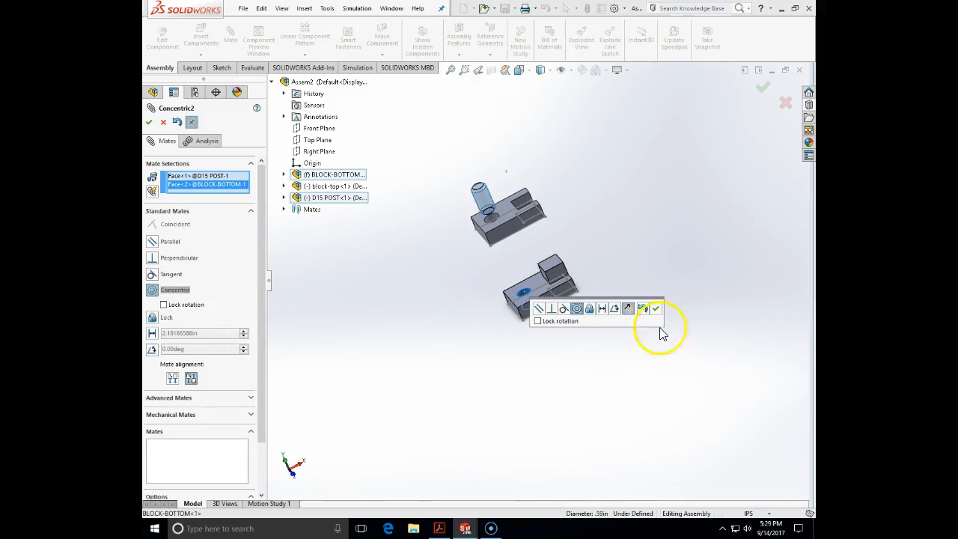
left_click(655, 309)
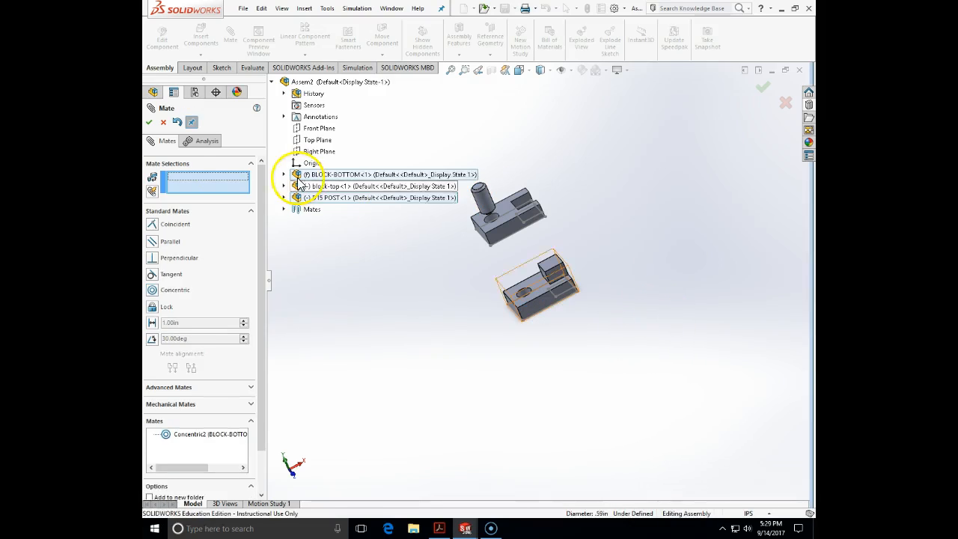
left_click(149, 122)
Add a coincident mate between block-top's underside and BLOCK-BOTTOM's upper face so the blocks stack together
mouse_move(526, 216)
left_mouse_down()
mouse_move(525, 232)
mouse_move(444, 342)
mouse_move(588, 289)
mouse_move(550, 210)
mouse_move(475, 238)
mouse_move(524, 233)
left_mouse_up()
middle_click_drag(654, 274, 635, 203)
left_click(605, 243)
left_click(235, 52)
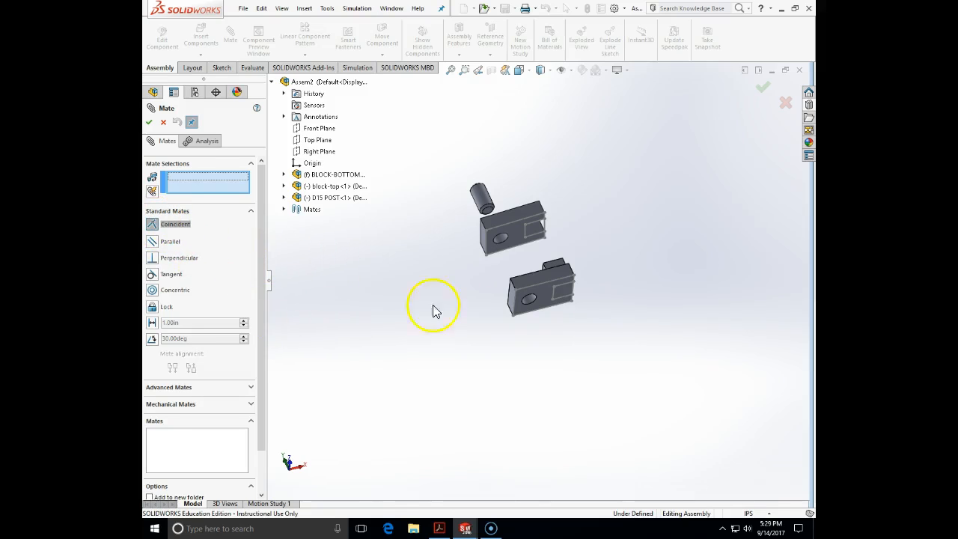
left_click(518, 237)
middle_click_drag(581, 240, 634, 354)
left_click(535, 281)
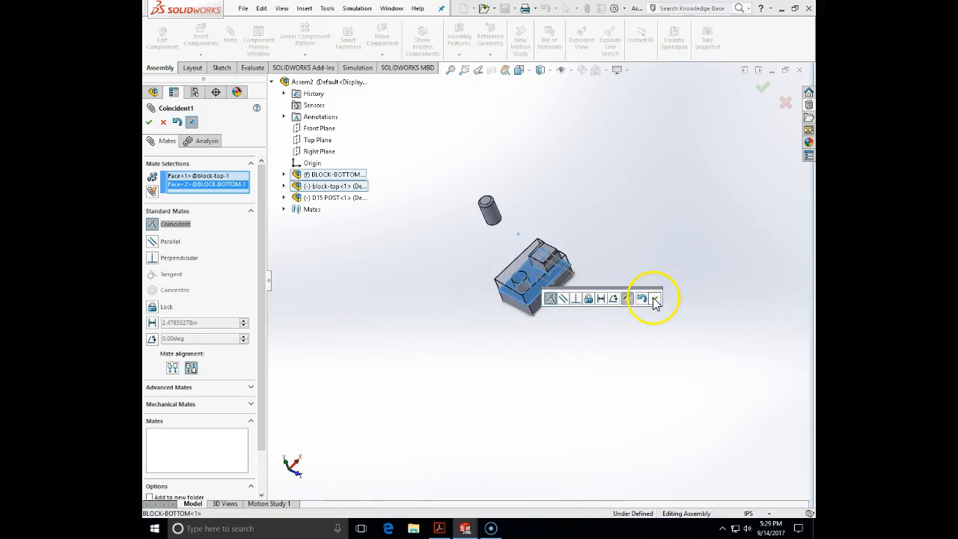
left_click(654, 299)
Make the long side faces of block-top and BLOCK-BOTTOM flush with a coincident mate
middle_click_drag(571, 285, 546, 247)
left_click(525, 296)
left_click(533, 307)
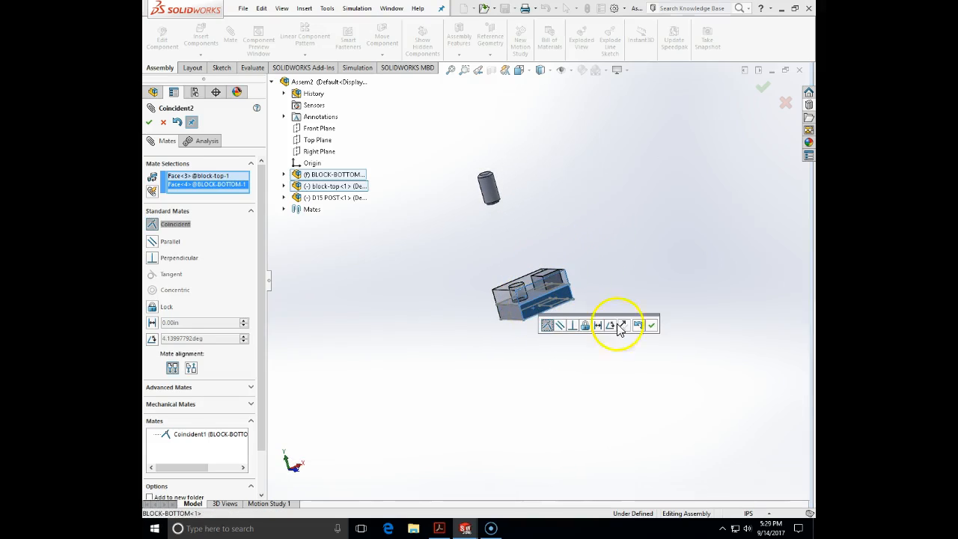
left_click(648, 329)
Add a coincident mate between the D15 POST's upper end face and block-top's upper face
middle_click_drag(651, 336, 675, 381)
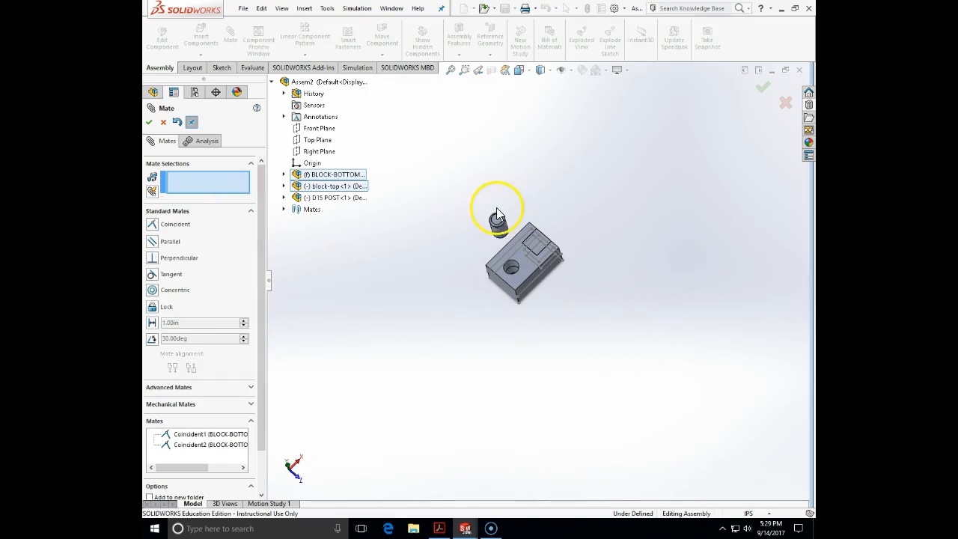
left_click(496, 223)
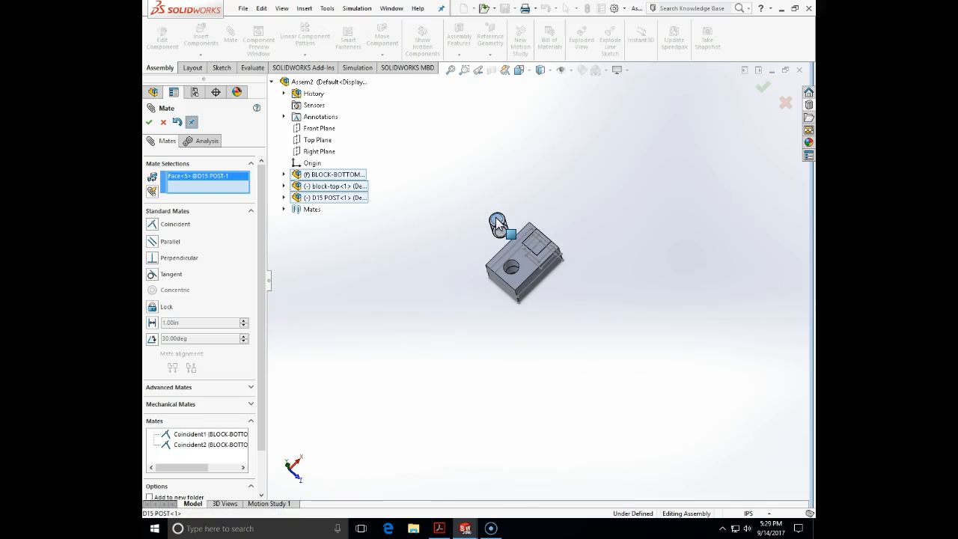
left_click(526, 270)
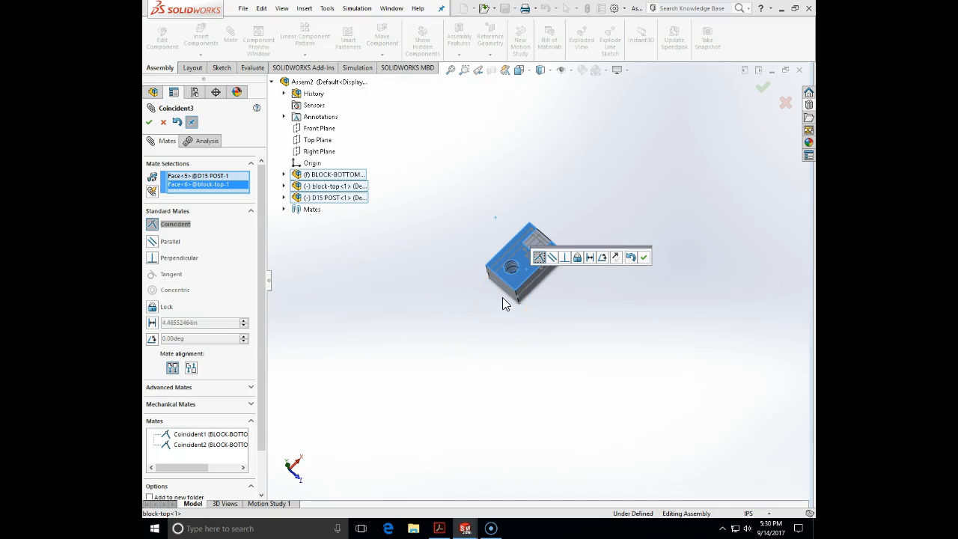
left_click(642, 257)
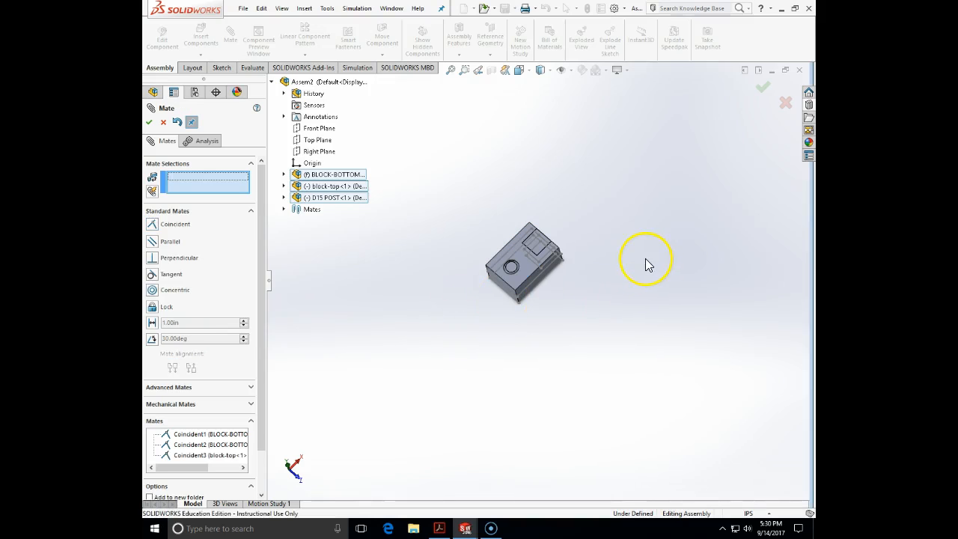
left_click(149, 122)
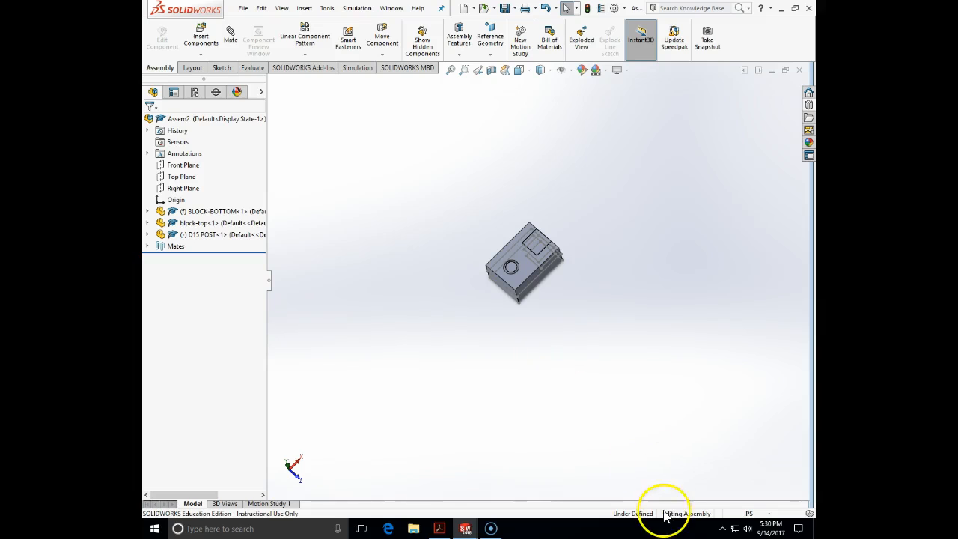
Inspect the stacked blocks from several sides and test the D15 POST for remaining movement in its hole
middle_click_drag(620, 413, 554, 329)
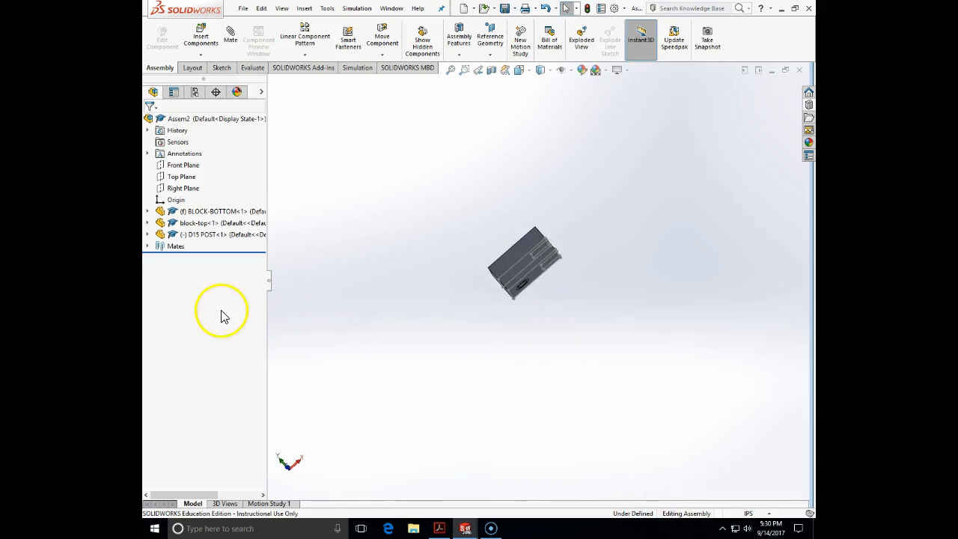
left_click(526, 277)
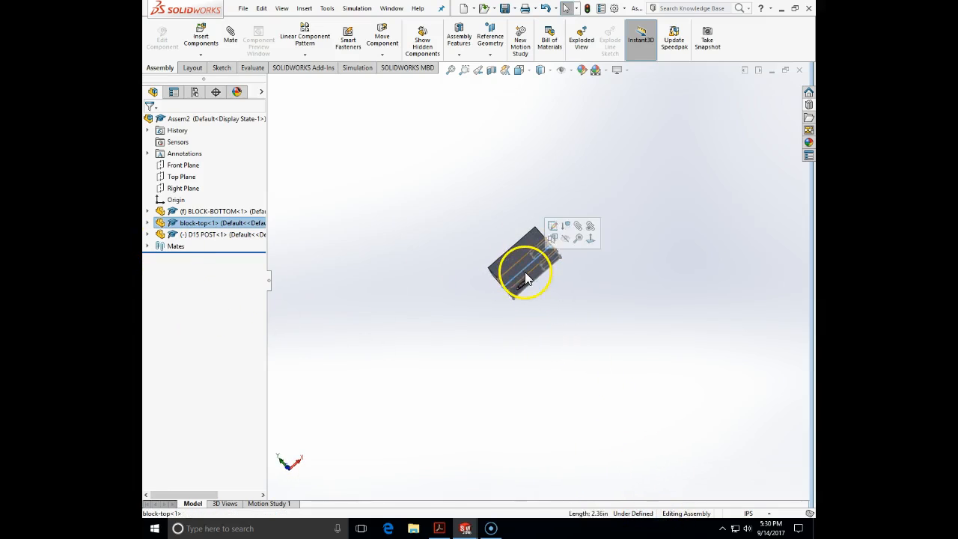
left_click(529, 260)
middle_click_drag(568, 342, 637, 384)
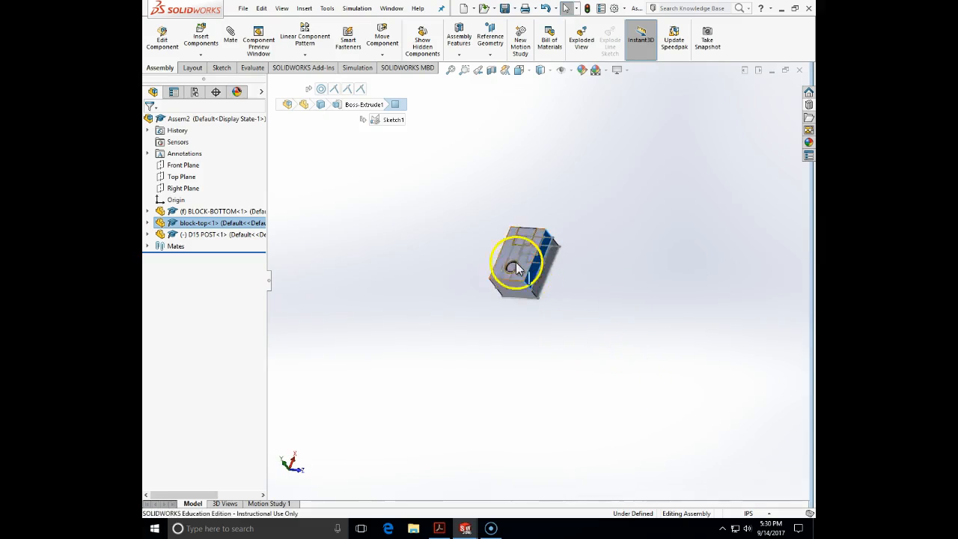
scroll(516, 269, "down", 6)
middle_click_drag(385, 321, 396, 348)
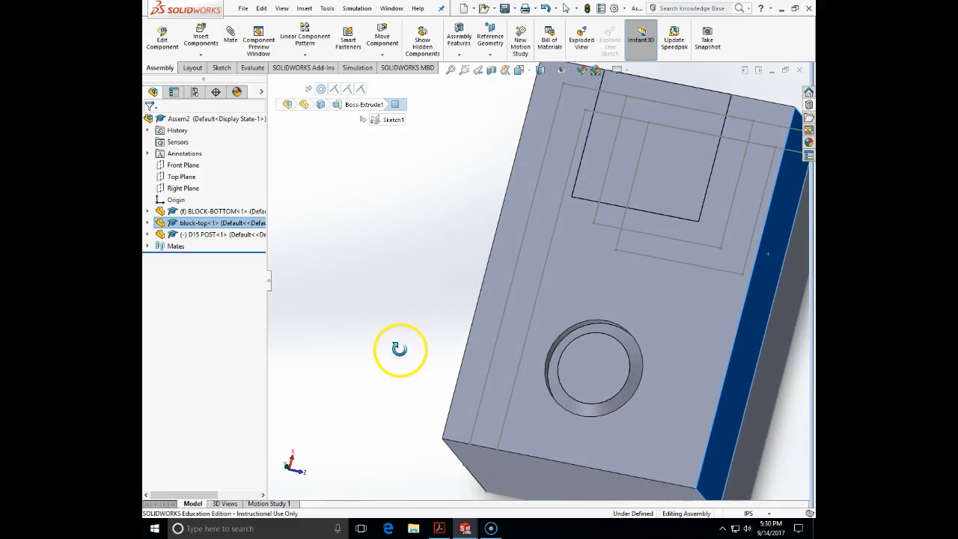
left_click(615, 341)
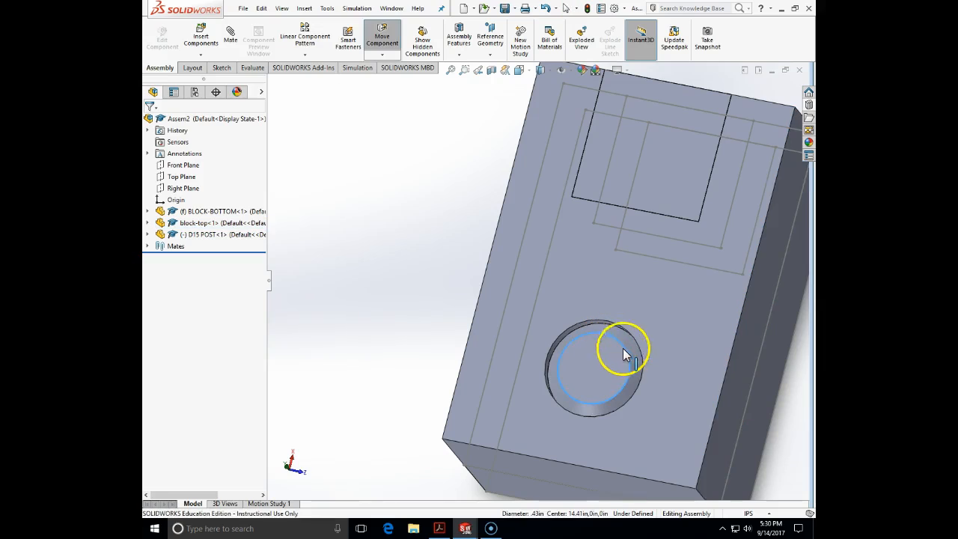
Edit the Concentric1 mate between block-top and the D15 POST to lock rotation, and check the post
left_click(148, 246)
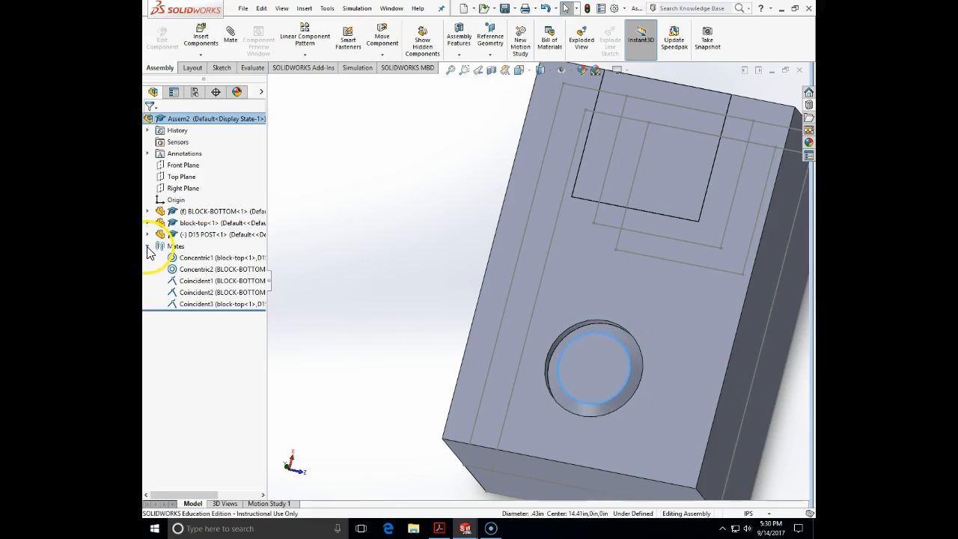
left_click(187, 258)
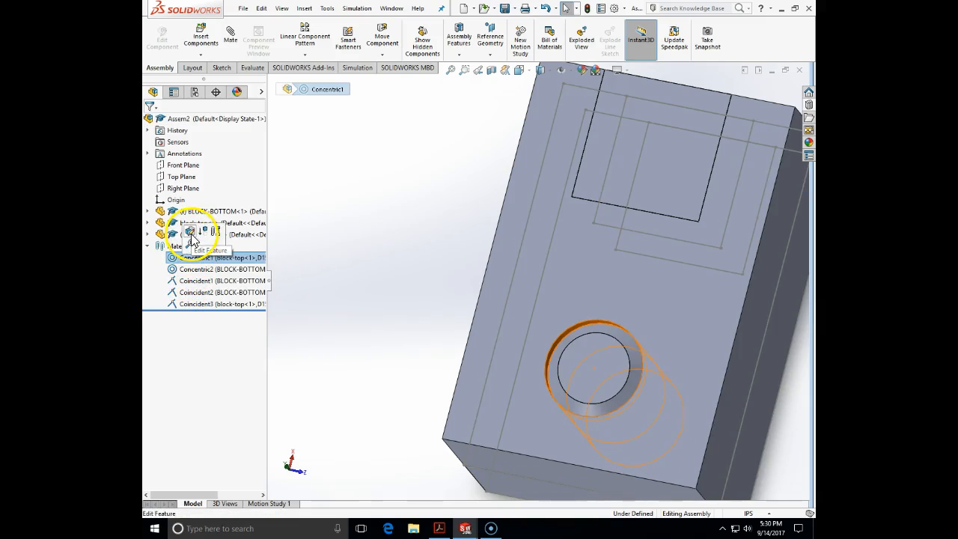
left_click(190, 233)
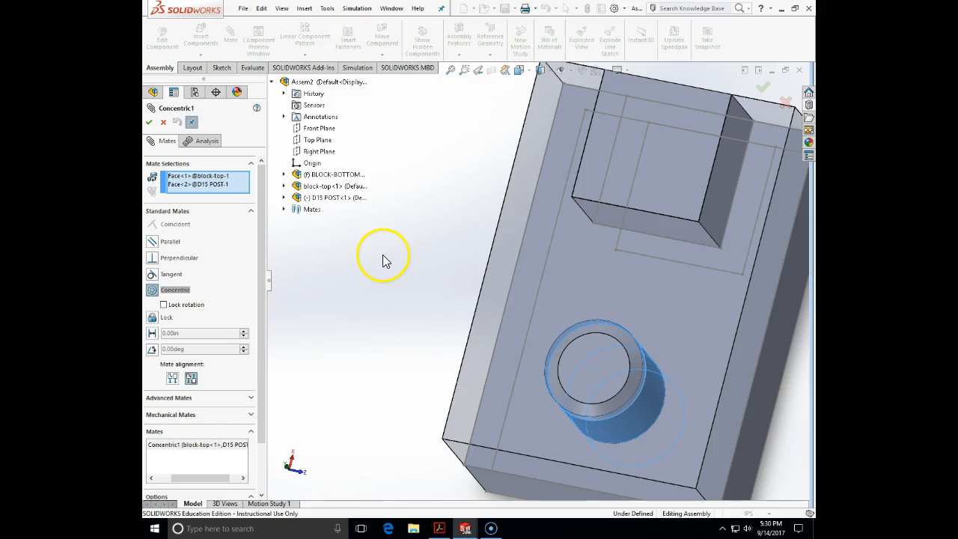
left_click(163, 306)
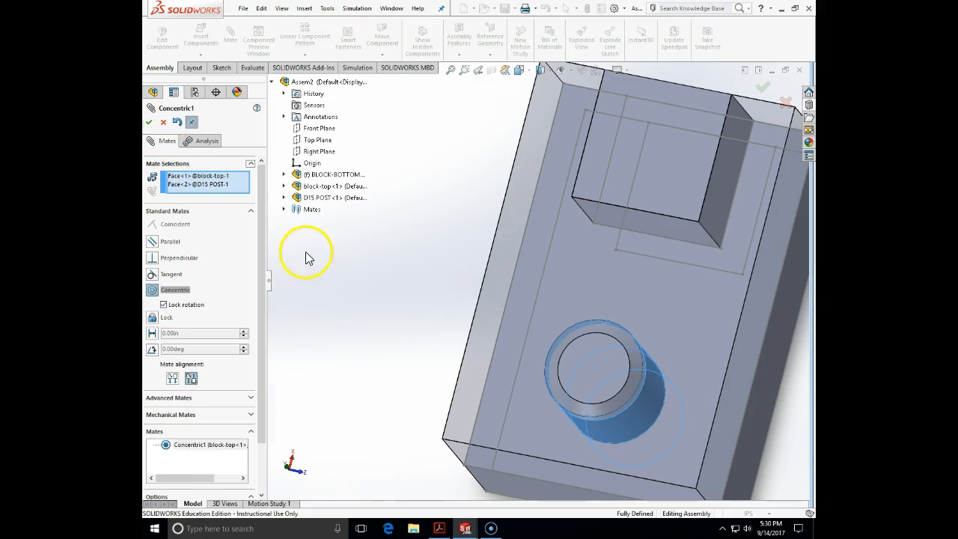
left_click(149, 123)
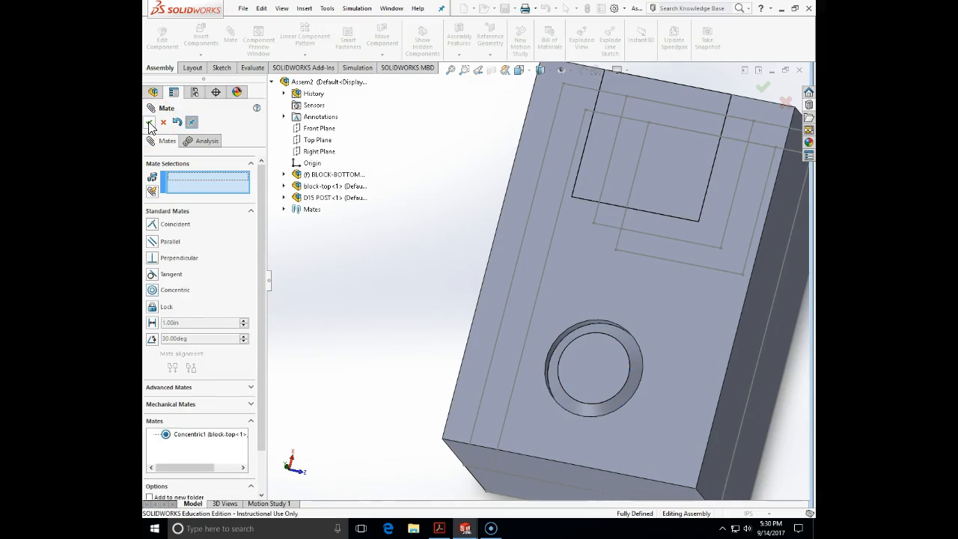
left_click(149, 123)
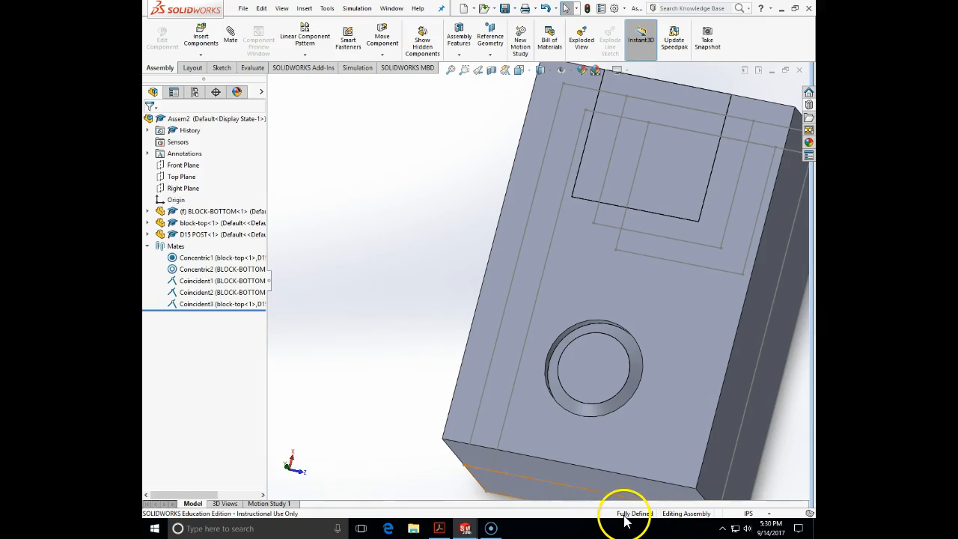
left_click(624, 351)
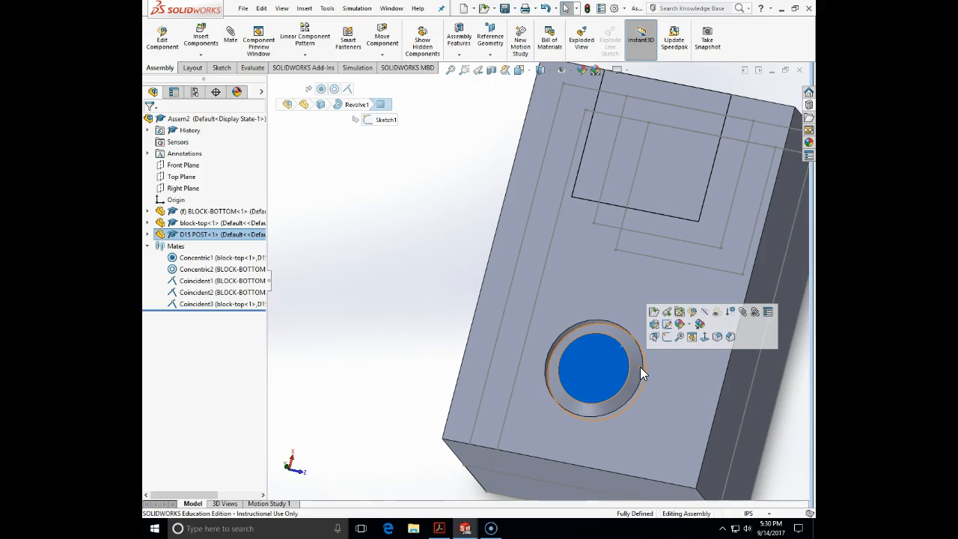
Create a planar section view of the assembly on the Front Plane, offset about -0.96 in
middle_click_drag(637, 371, 526, 254)
left_click(491, 71)
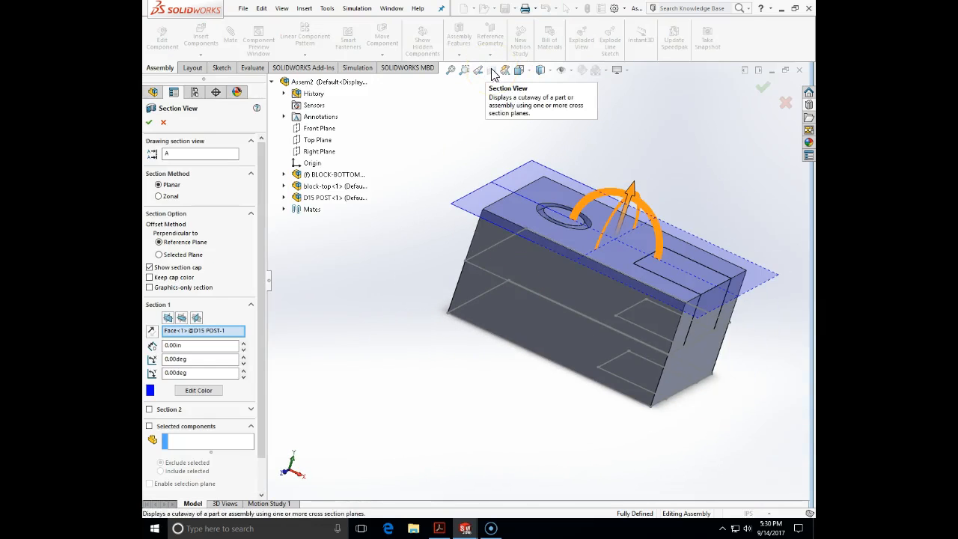
left_click(183, 317)
left_click(167, 317)
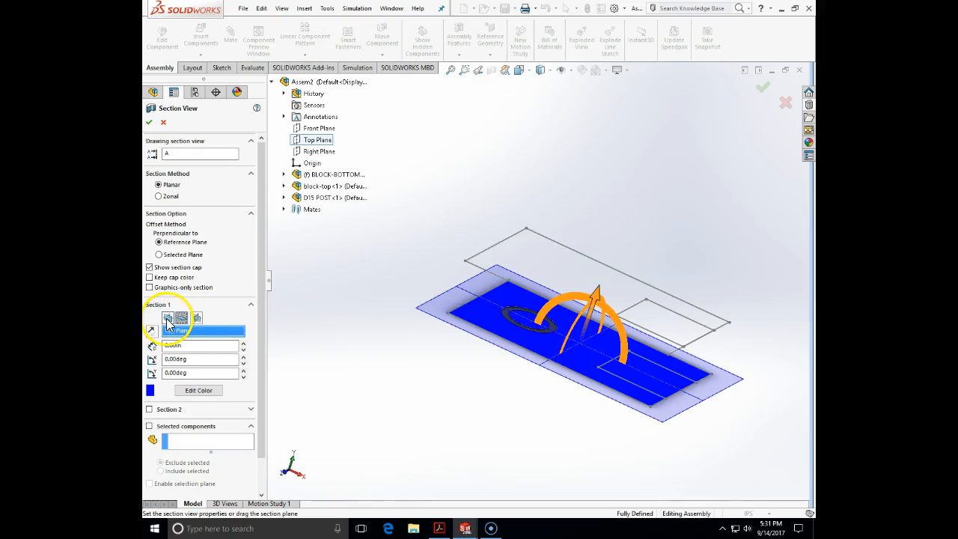
left_click_drag(549, 326, 579, 303)
middle_click_drag(579, 303, 603, 342)
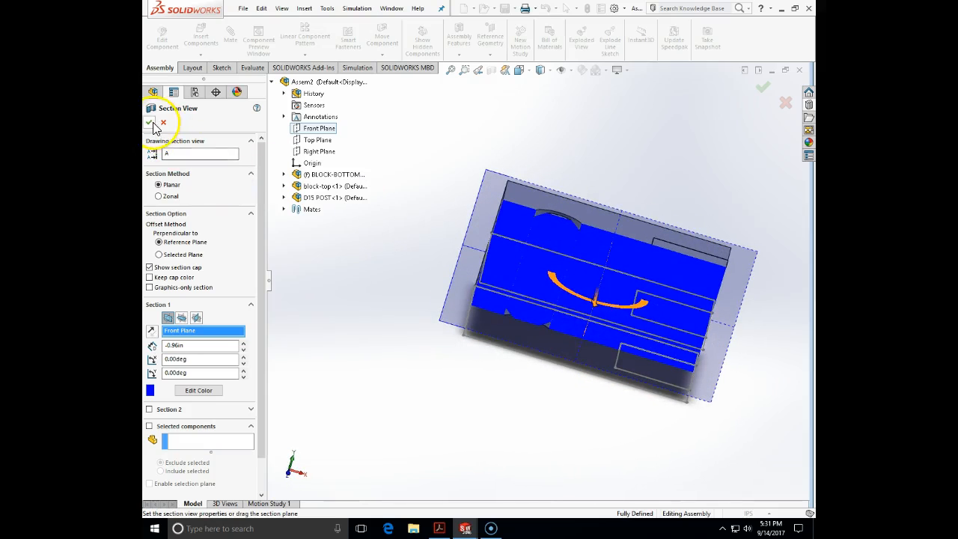
left_click(149, 122)
Examine the D15 POST's fit inside the sectioned blocks, and turn the section view off
middle_click_drag(666, 363, 680, 316)
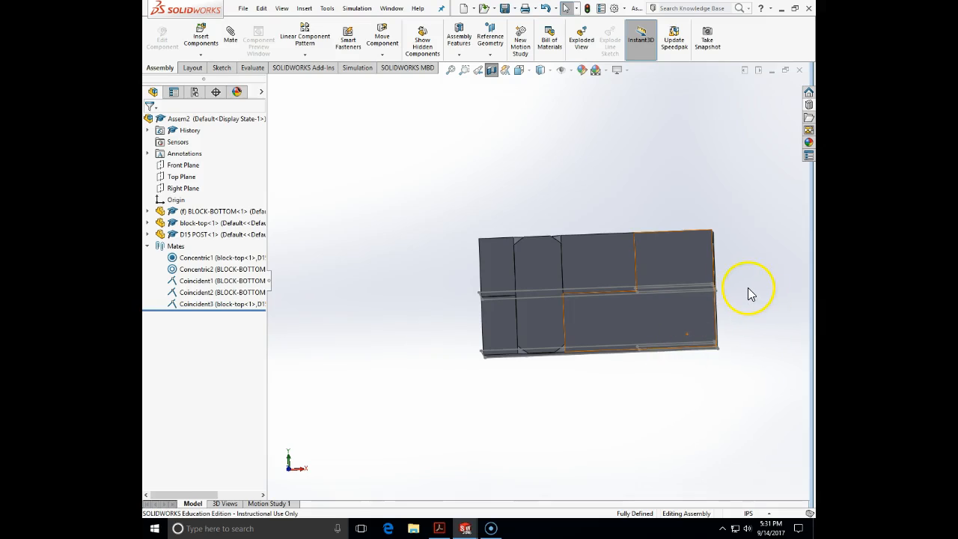
middle_click_drag(667, 283, 641, 321)
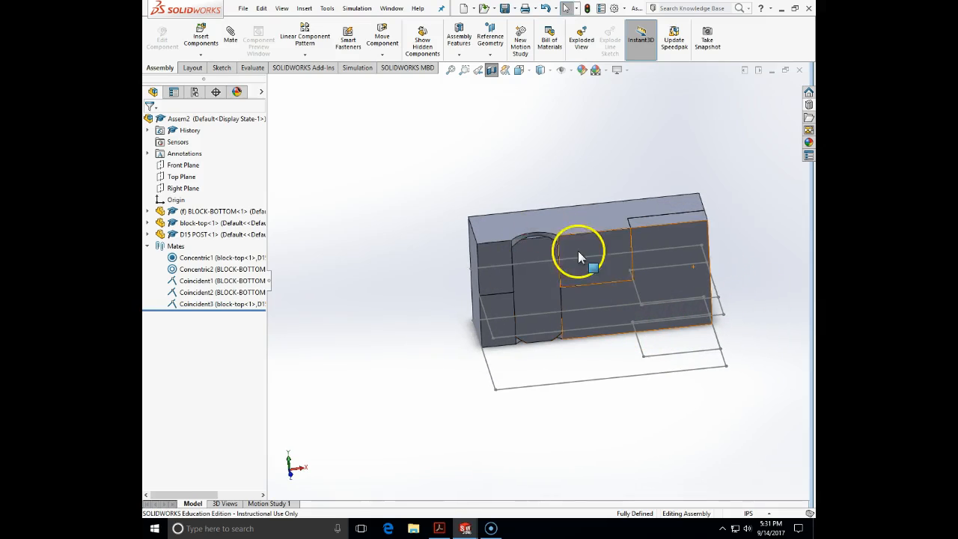
middle_click_drag(509, 139, 504, 162)
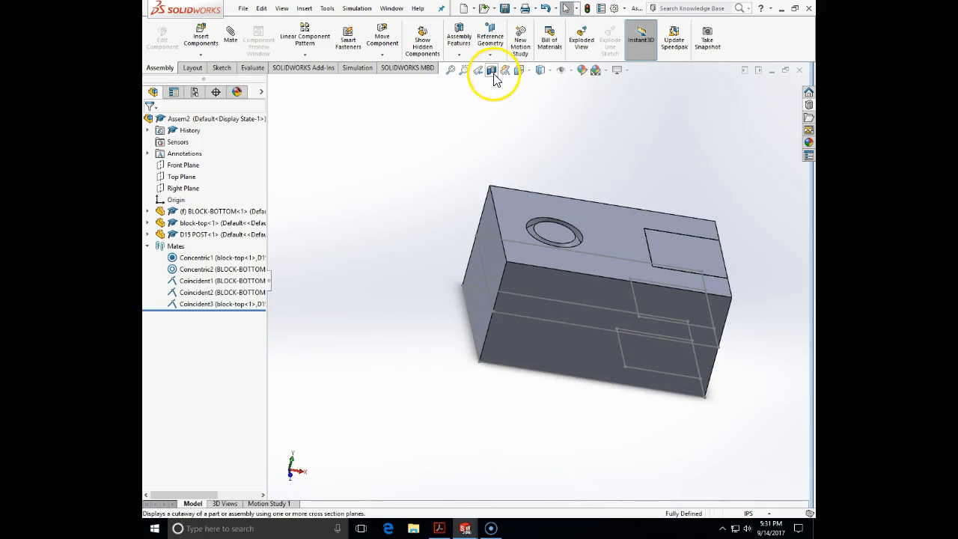
middle_click_drag(516, 143, 466, 176)
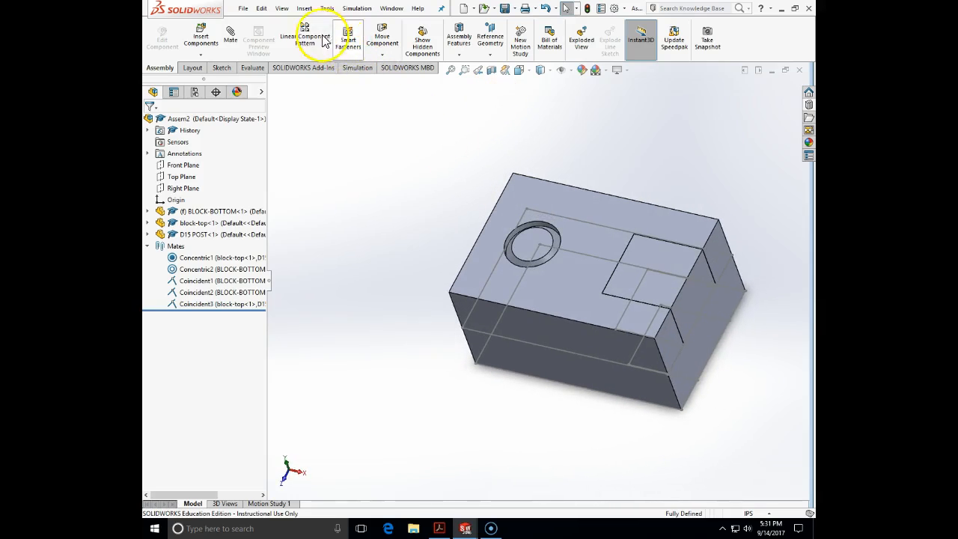
left_click(304, 9)
left_click(308, 10)
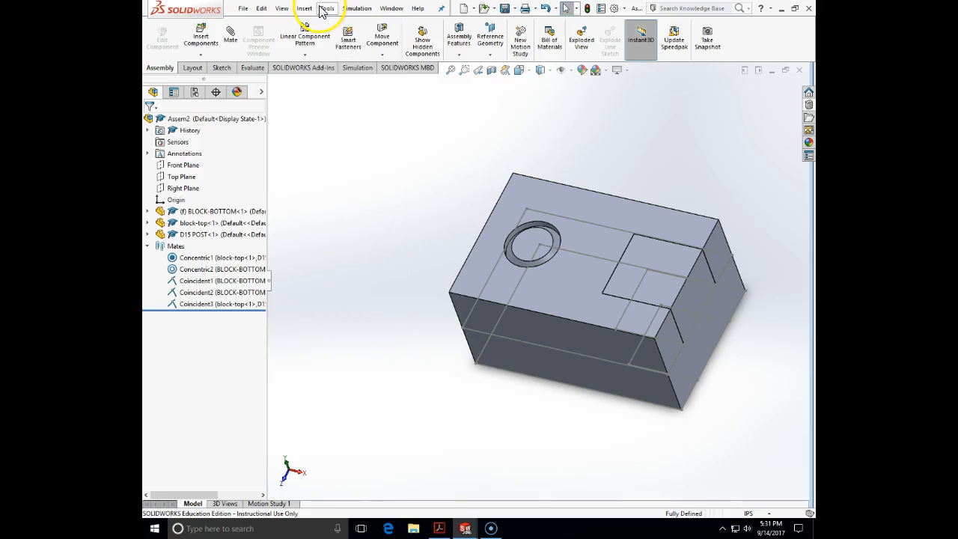
left_click(322, 9)
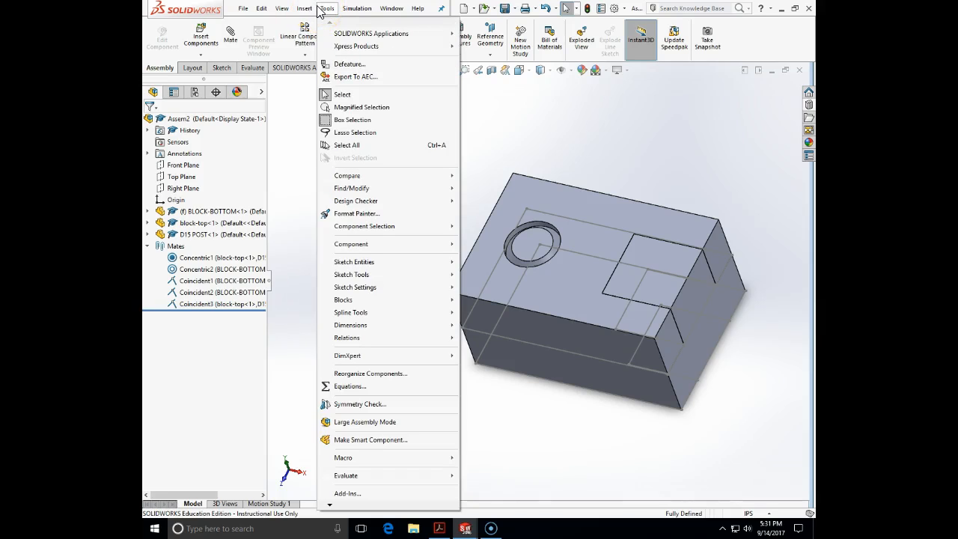
mouse_move(315, 8)
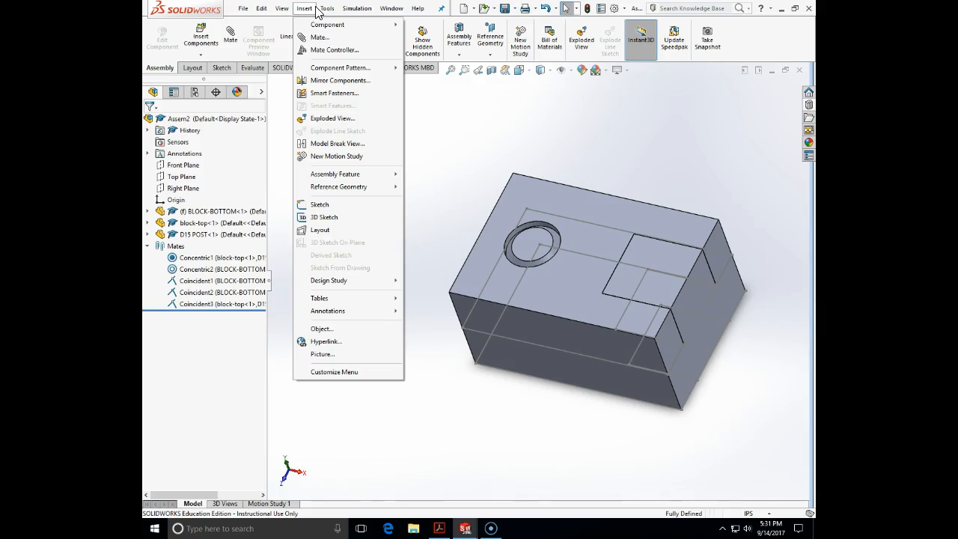
left_click(315, 9)
left_click(262, 8)
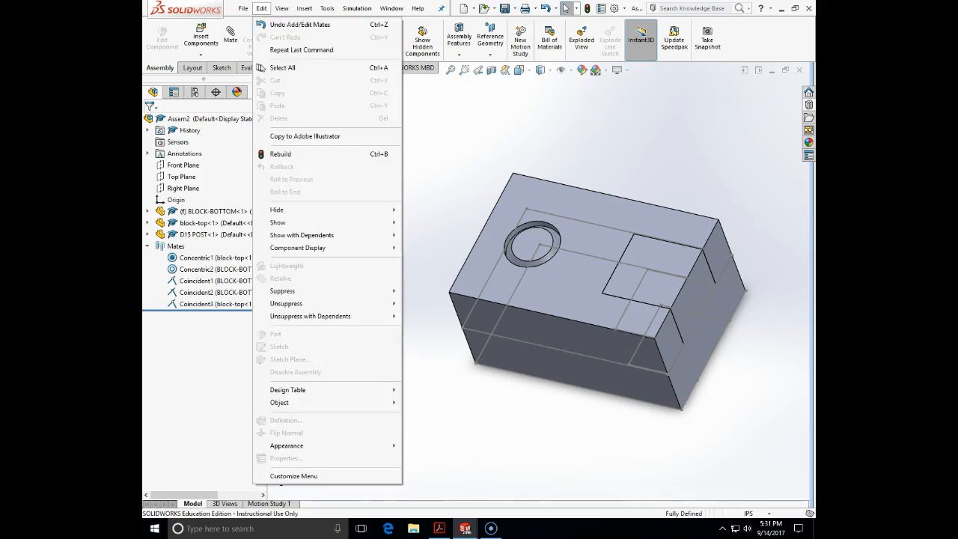
Add circular item-number balloons to block-top's upper face and the end face of BLOCK-BOTTOM's raised tab
left_click(307, 12)
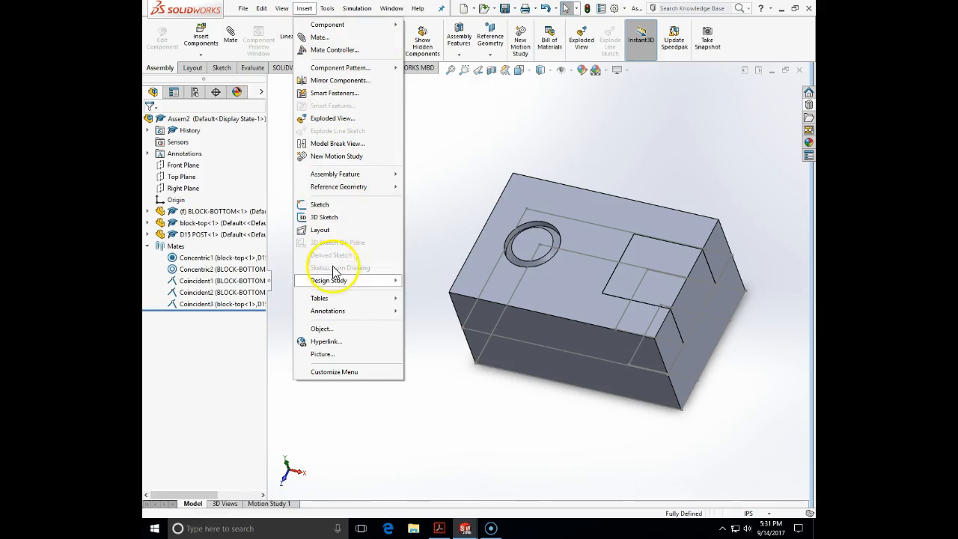
mouse_move(344, 318)
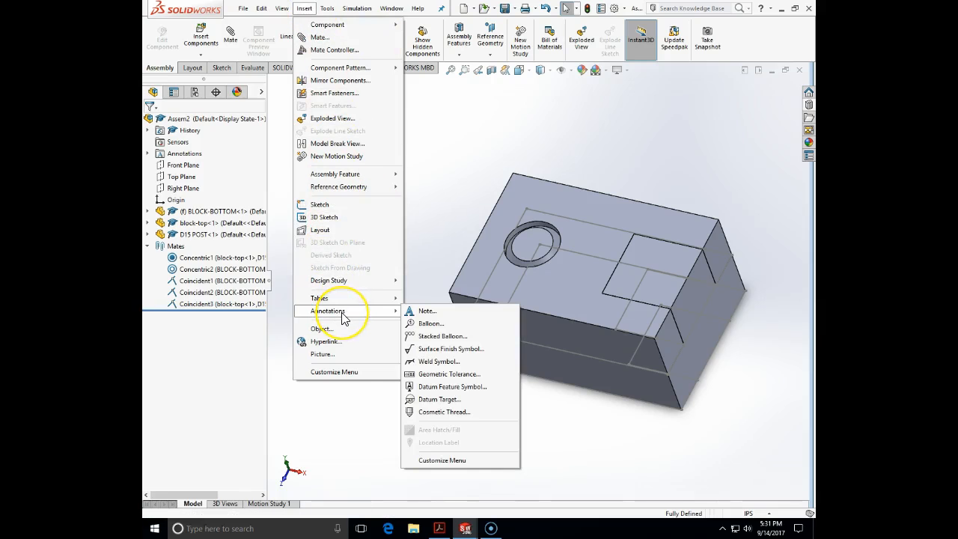
left_click(484, 328)
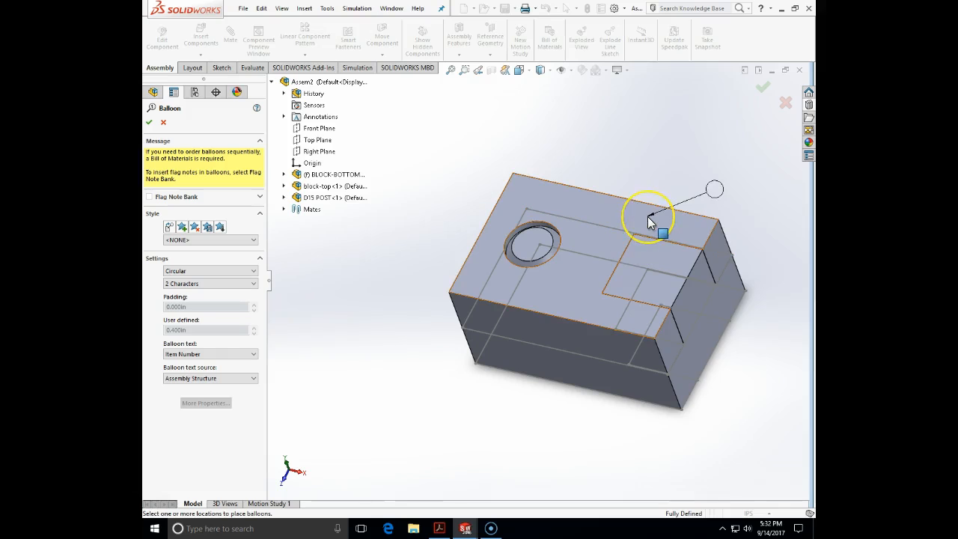
left_click(585, 202)
left_click(614, 125)
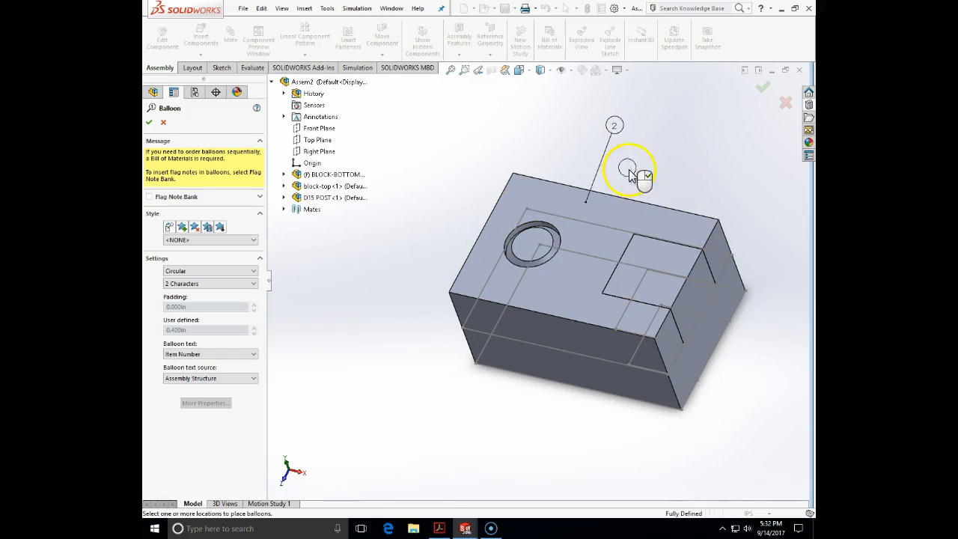
left_click(688, 289)
left_click(720, 153)
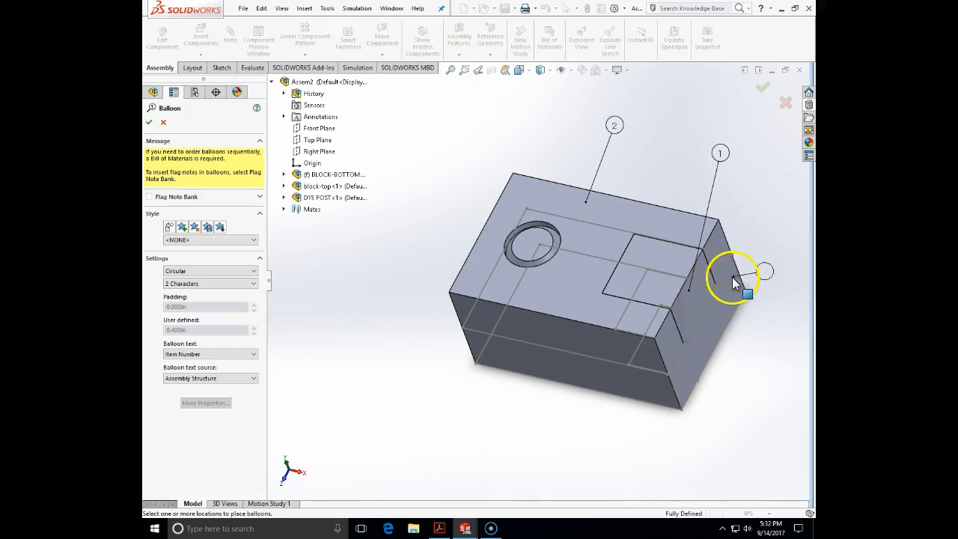
Place another balloon on BLOCK-BOTTOM's end face and one on the D15 POST's upper end face
left_click(729, 305)
left_click(780, 205)
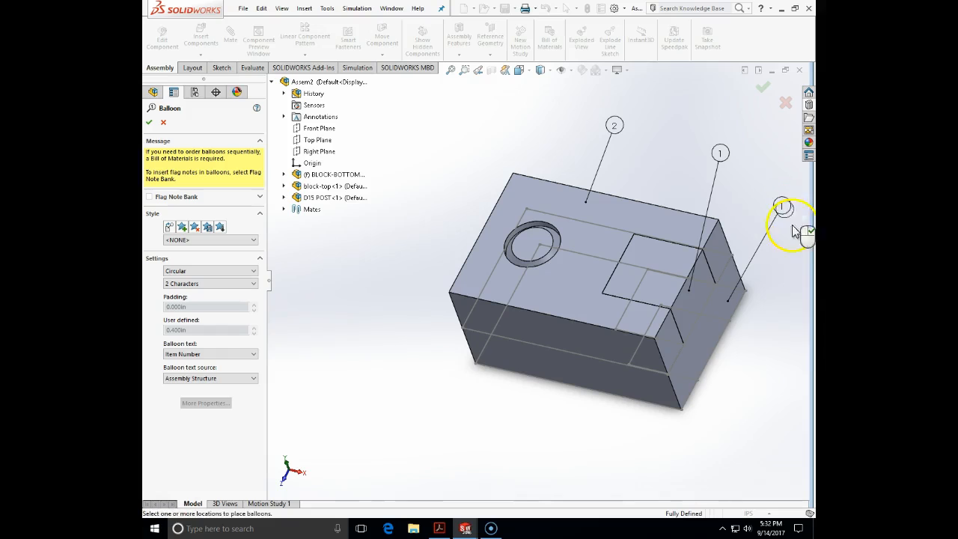
left_click(544, 243)
left_click(449, 143)
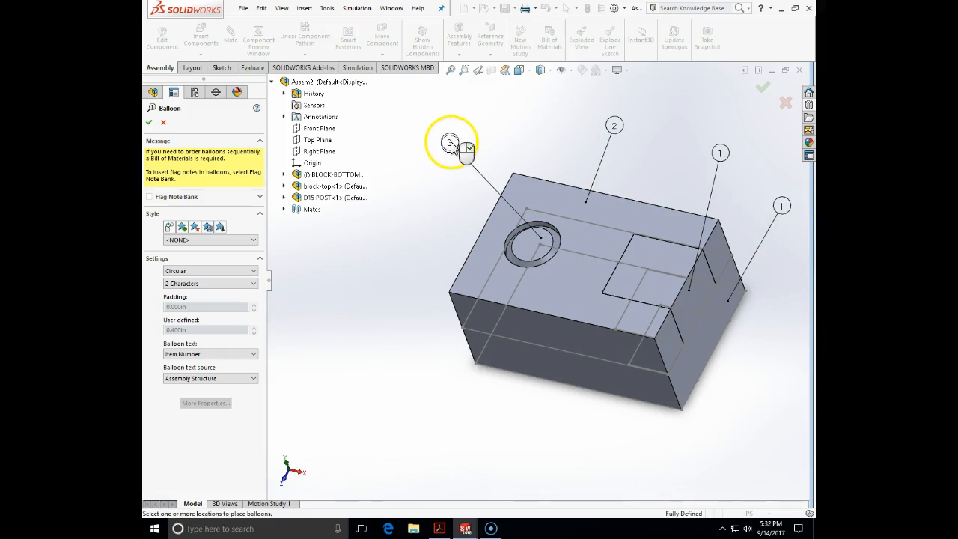
left_click(149, 122)
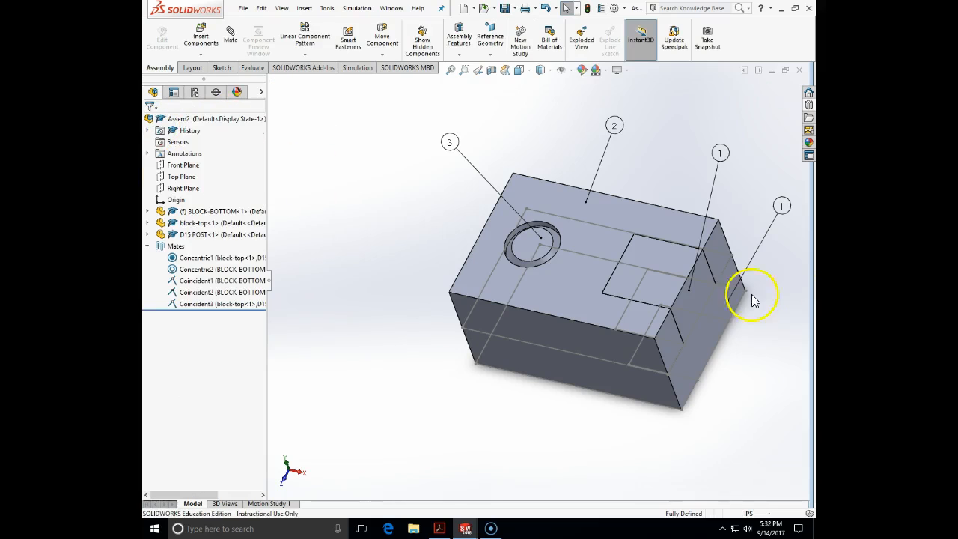
Delete the duplicate BLOCK-BOTTOM balloon nearest the block's outer edge
left_click(774, 225)
key("Delete")
middle_click_drag(759, 224, 716, 274)
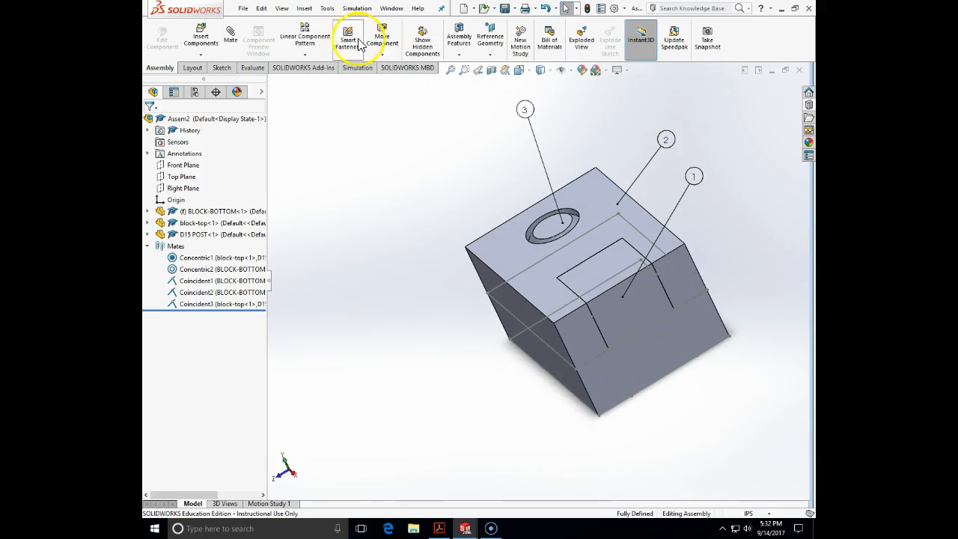
Insert a top-level-only bill of materials with the bom-standard template in the Notes Area, placing the table below the model
left_click(313, 15)
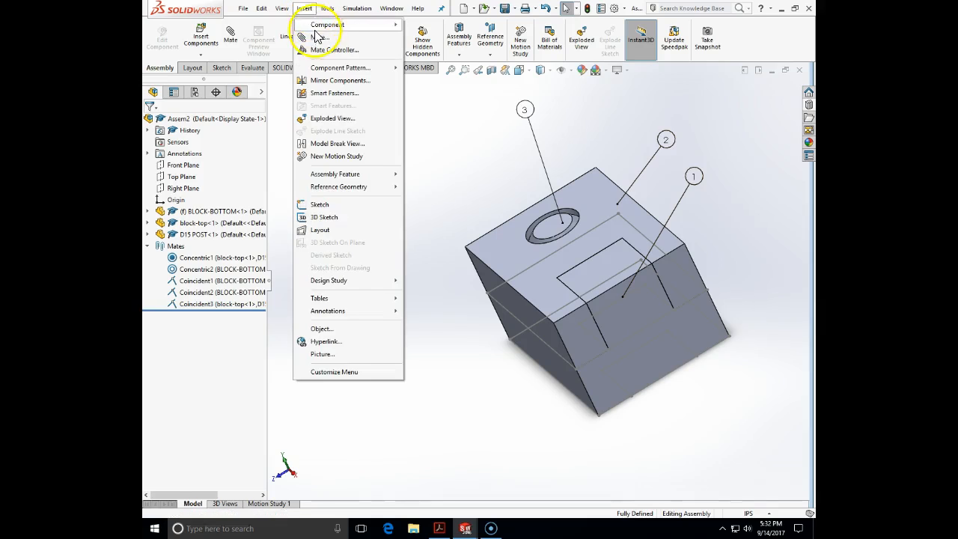
mouse_move(360, 314)
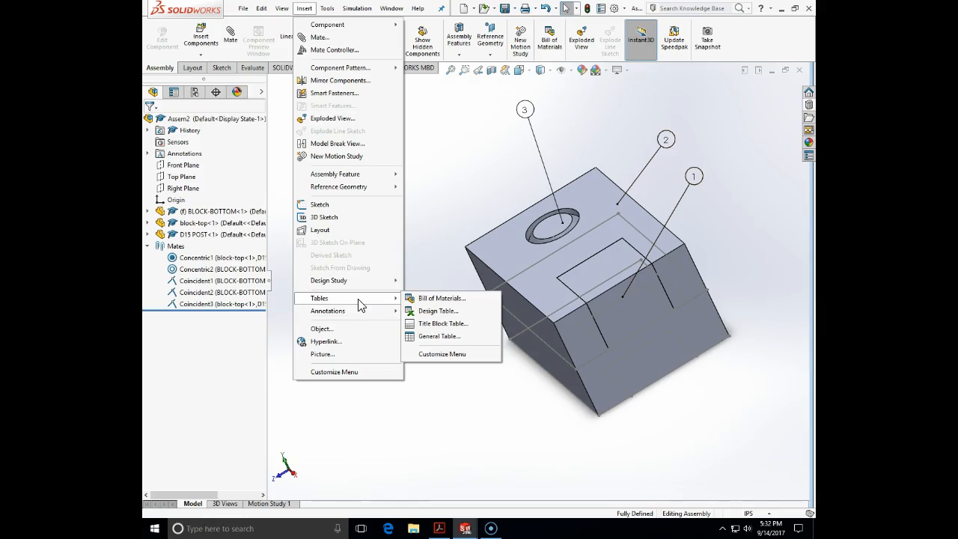
left_click(410, 297)
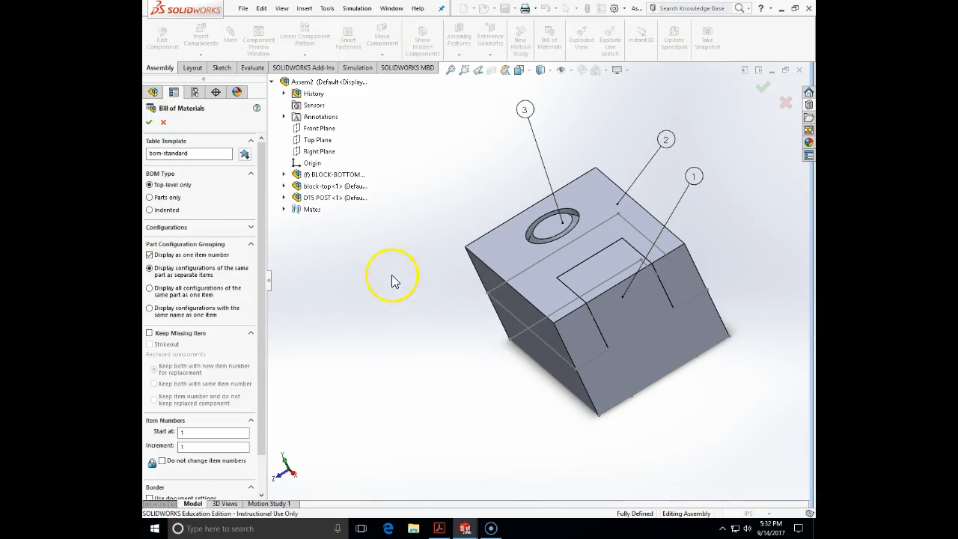
left_click(150, 120)
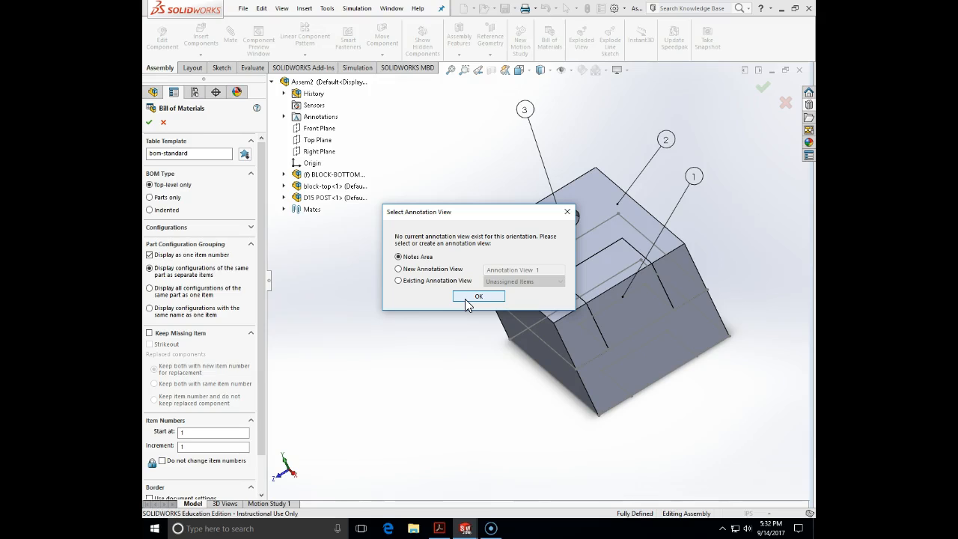
left_click(466, 299)
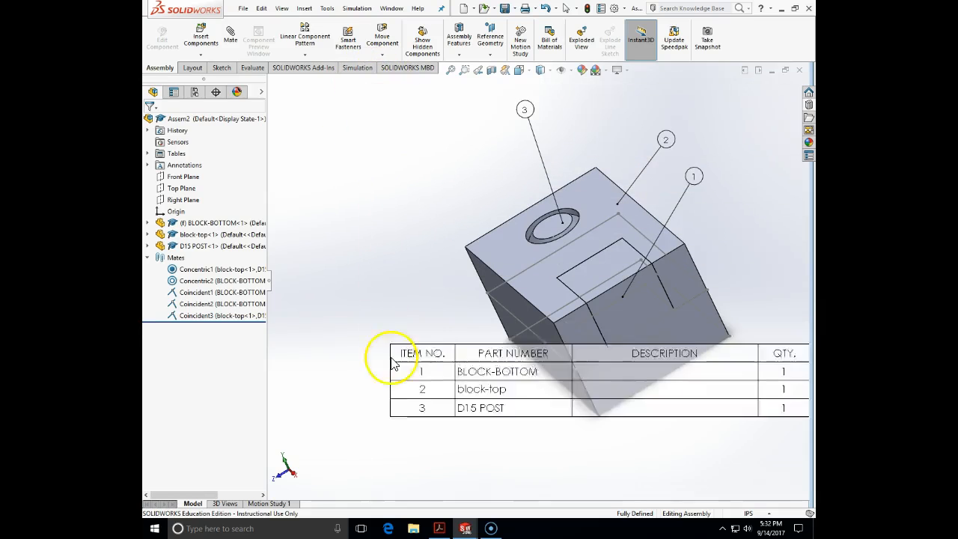
left_click(374, 426)
middle_click_drag(683, 364, 621, 404)
left_click(551, 457)
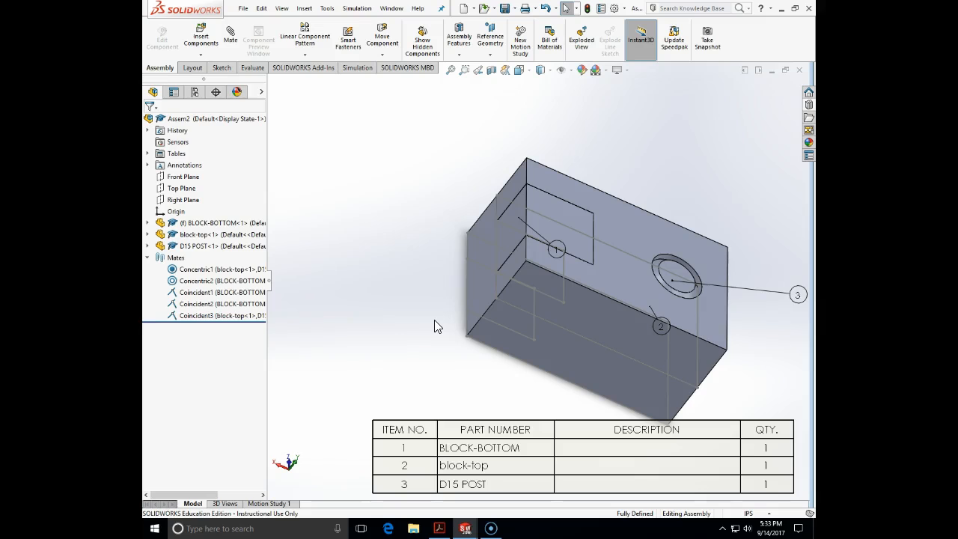
middle_click_drag(434, 320, 423, 241)
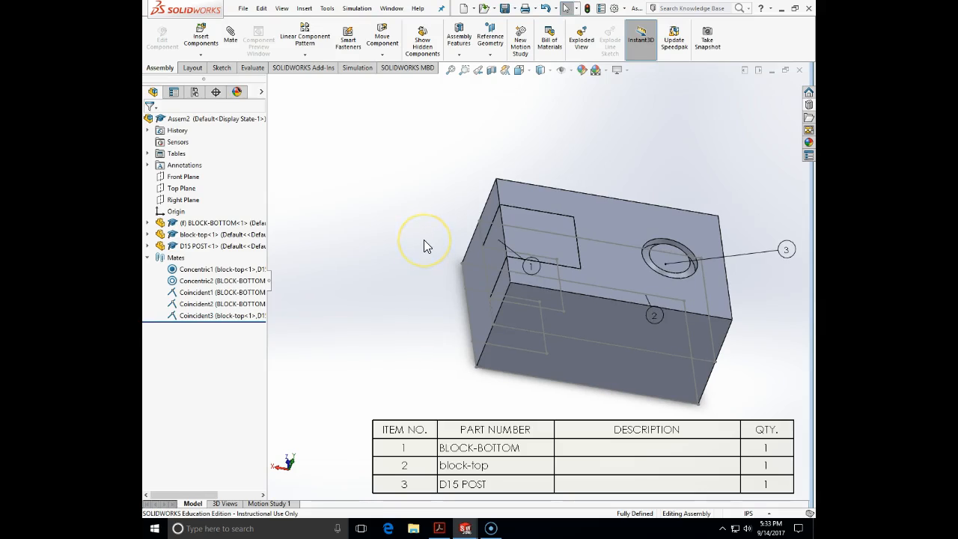